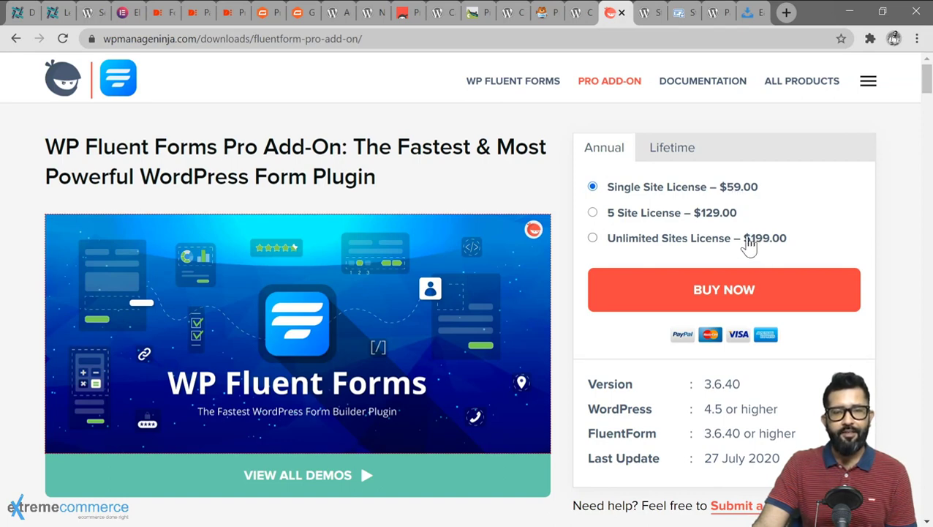
- Show the lifetime license prices for the WP Fluent Forms Pro Add-On
{"action": "left_click", "coordinate": [671, 154]}
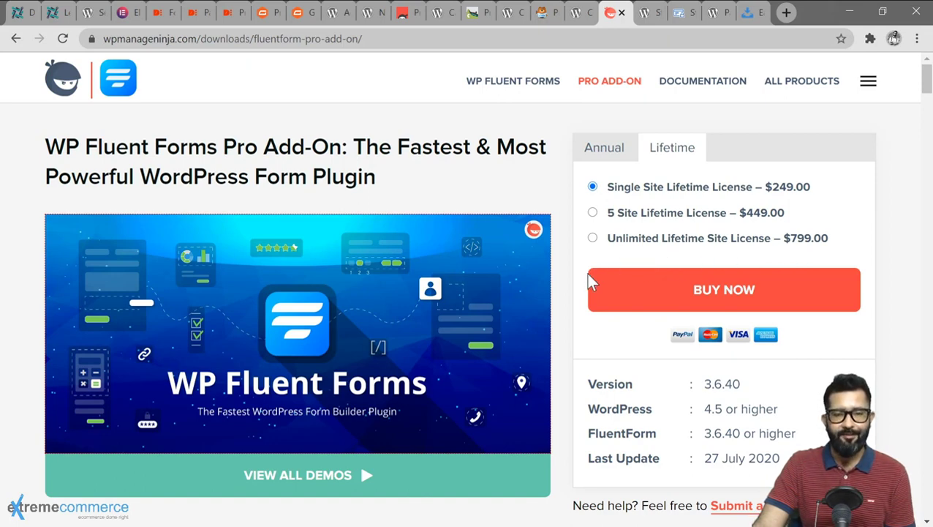
- Switch to the WordPress admin site and open Gravity Forms to create a new form
{"action": "left_click", "coordinate": [22, 12]}
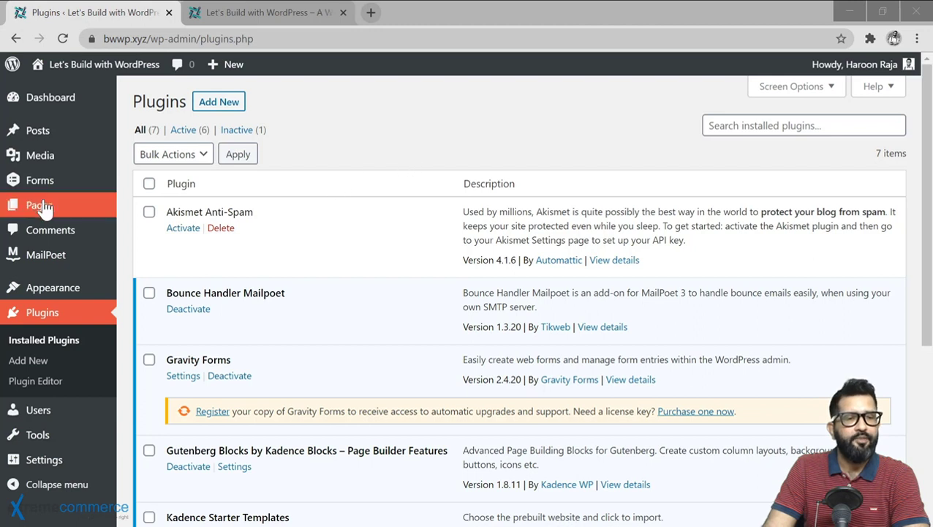
{"action": "mouse_move", "coordinate": [42, 184]}
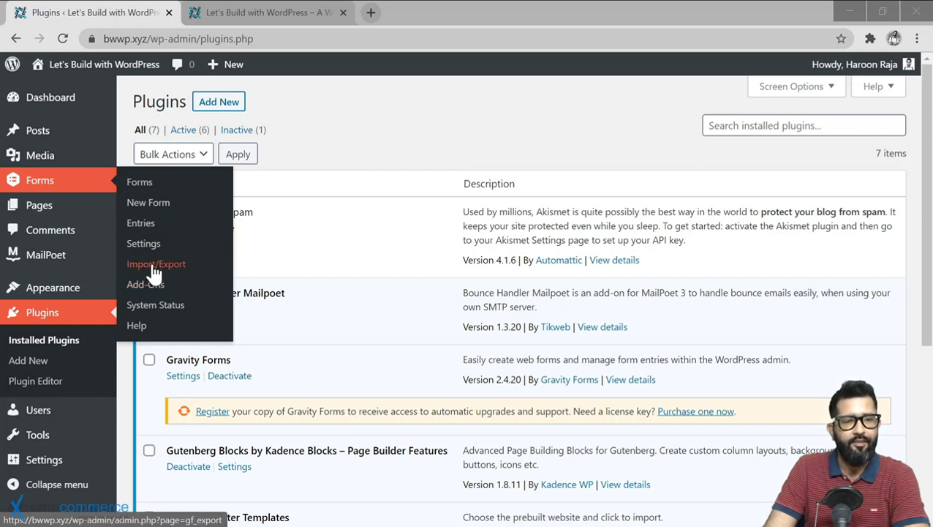
{"action": "left_click", "coordinate": [148, 208]}
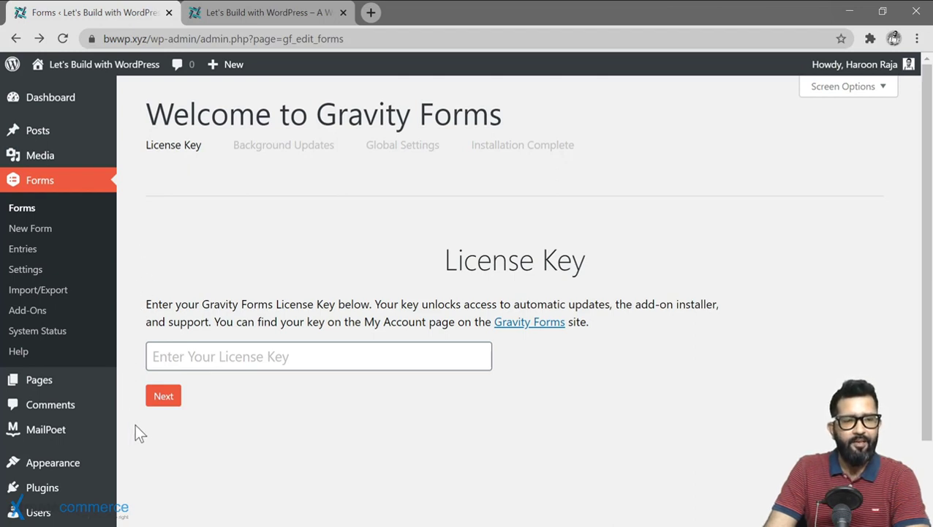
- Continue the Gravity Forms setup without a license key, accepting the risks of not providing one
{"action": "left_click", "coordinate": [165, 399]}
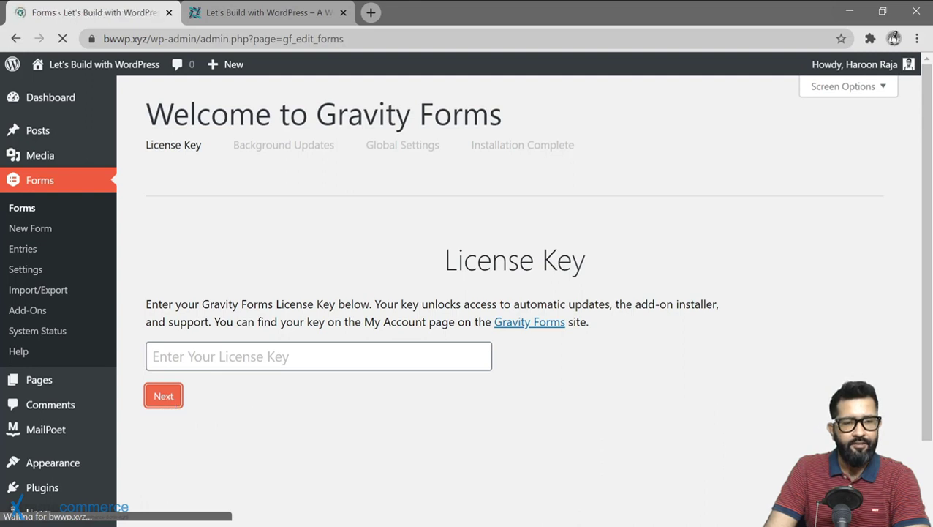
{"action": "scroll", "coordinate": [203, 369], "scroll_direction": "down", "scroll_amount": 1}
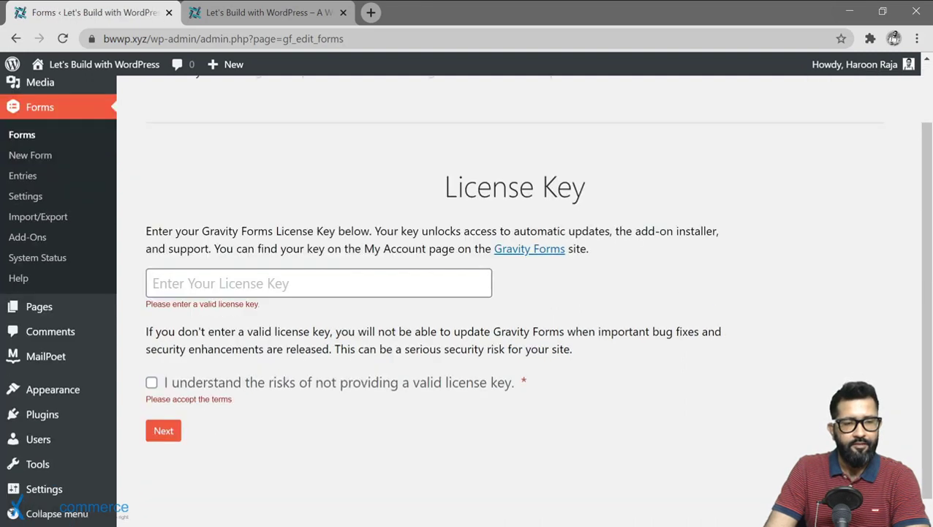
{"action": "left_click", "coordinate": [152, 382]}
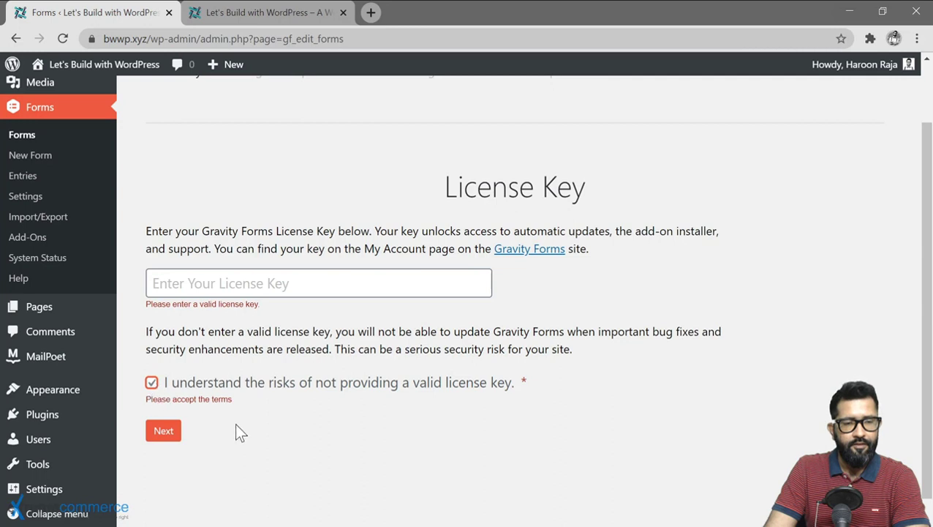
{"action": "left_click", "coordinate": [170, 439]}
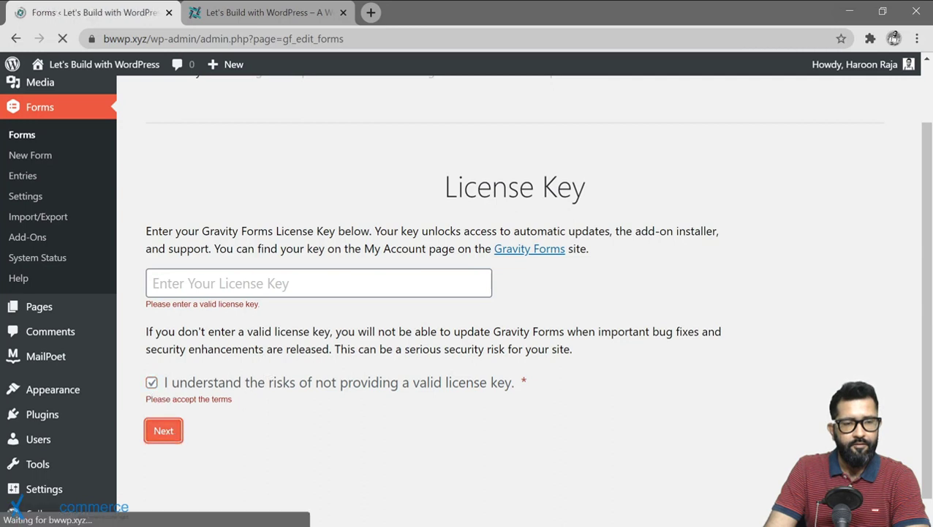
- Turn off Gravity Forms background updates, accept the risk, and continue to the global settings
{"action": "left_click", "coordinate": [152, 455]}
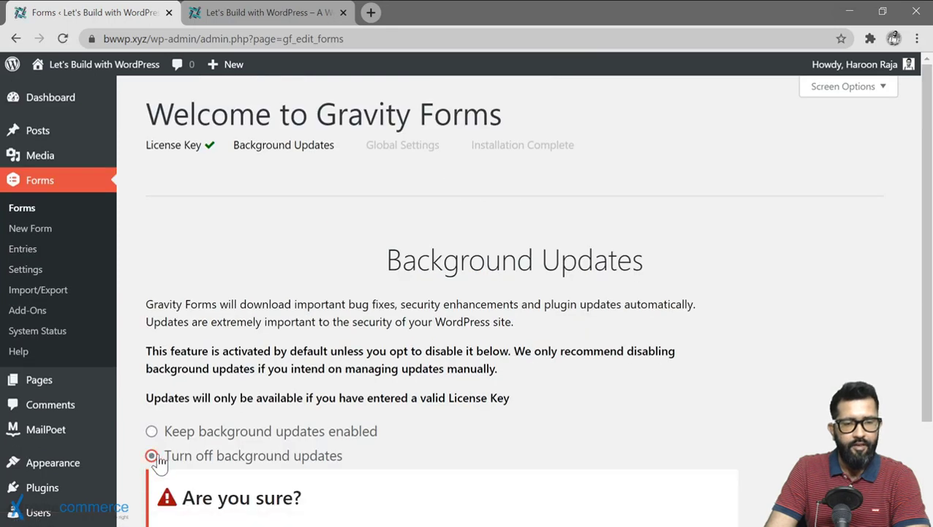
{"action": "scroll", "coordinate": [239, 454], "scroll_direction": "down", "scroll_amount": 2}
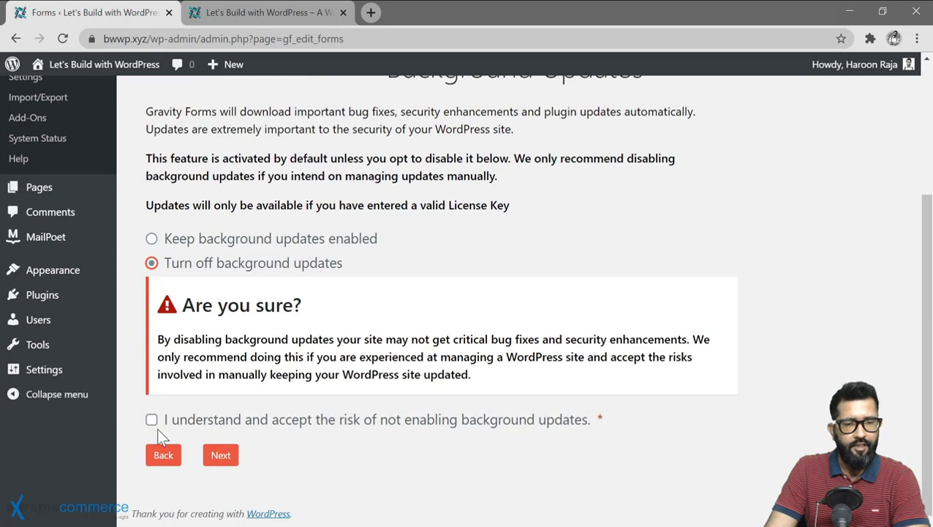
{"action": "left_click", "coordinate": [153, 420]}
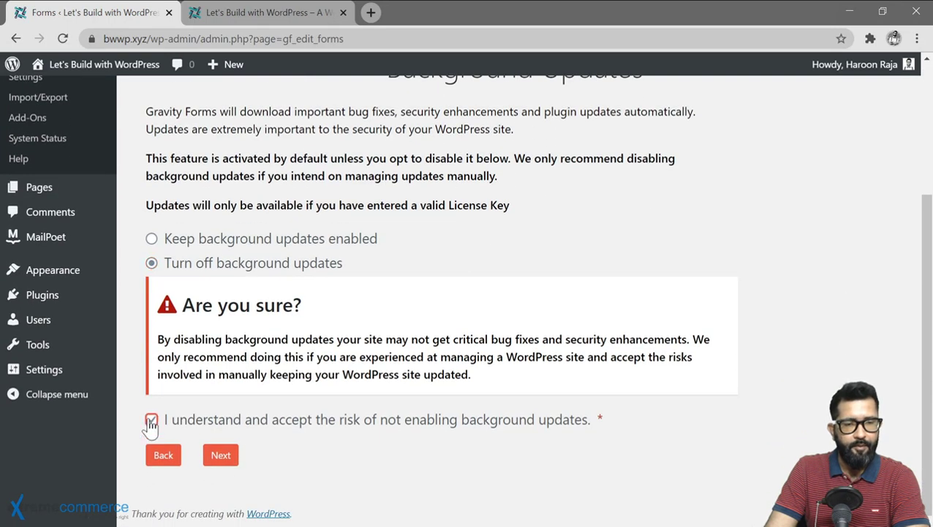
{"action": "left_click", "coordinate": [228, 459]}
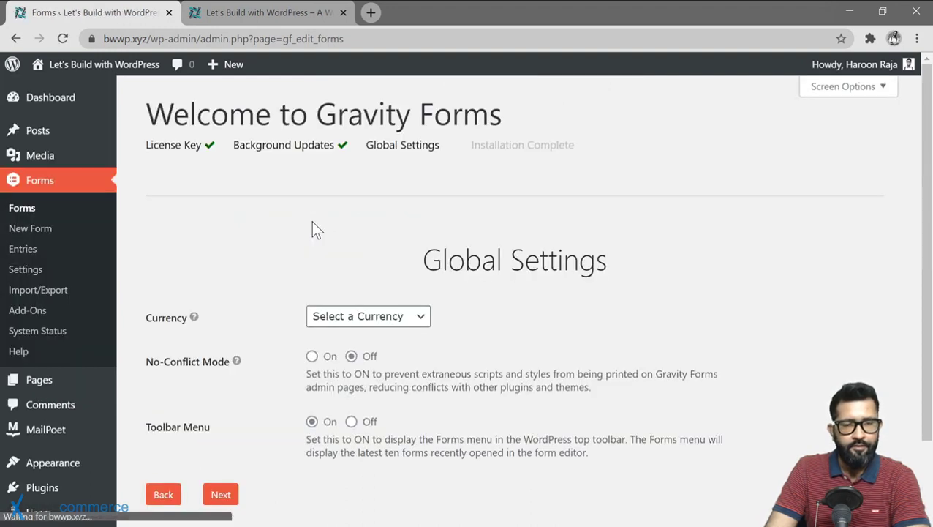
- Set the Gravity Forms currency to U.S. Dollar and complete the installation
{"action": "scroll", "coordinate": [249, 251], "scroll_direction": "down", "scroll_amount": 1}
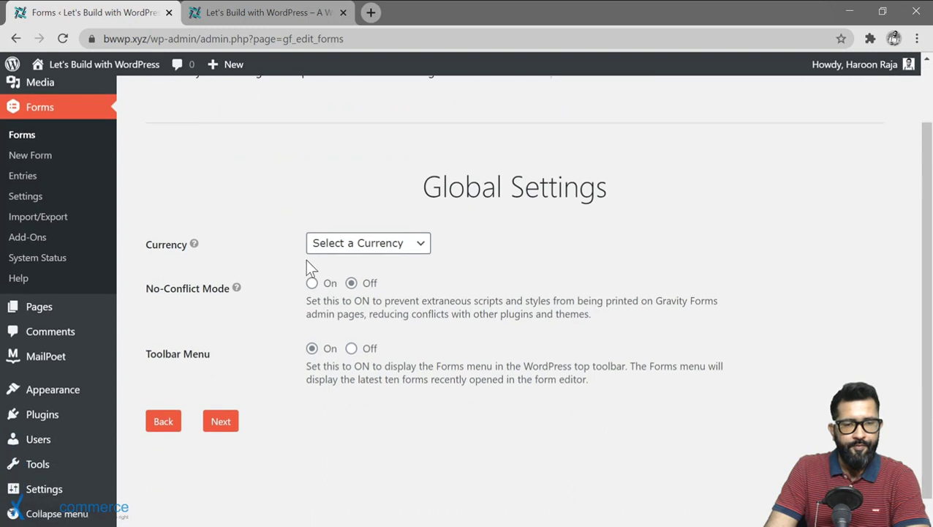
{"action": "left_click", "coordinate": [377, 249]}
{"action": "left_click", "coordinate": [367, 272]}
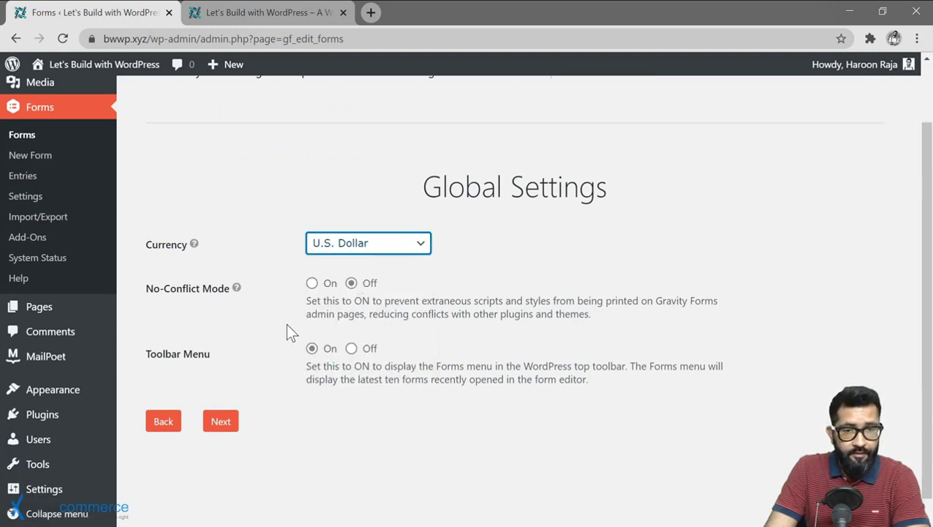
{"action": "left_click", "coordinate": [220, 423]}
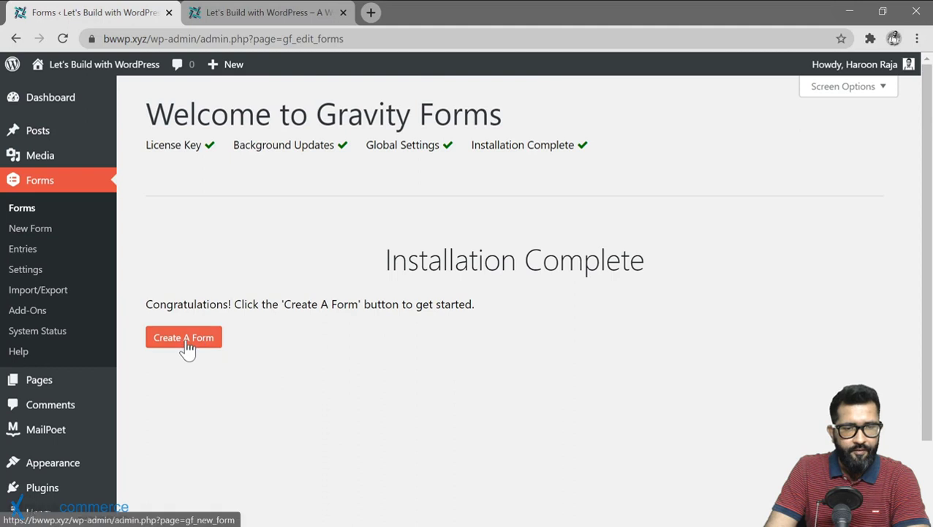
- Create a form titled "Student feedback" with the description "A form to capture feedback from the students of this course."
{"action": "left_click", "coordinate": [187, 341]}
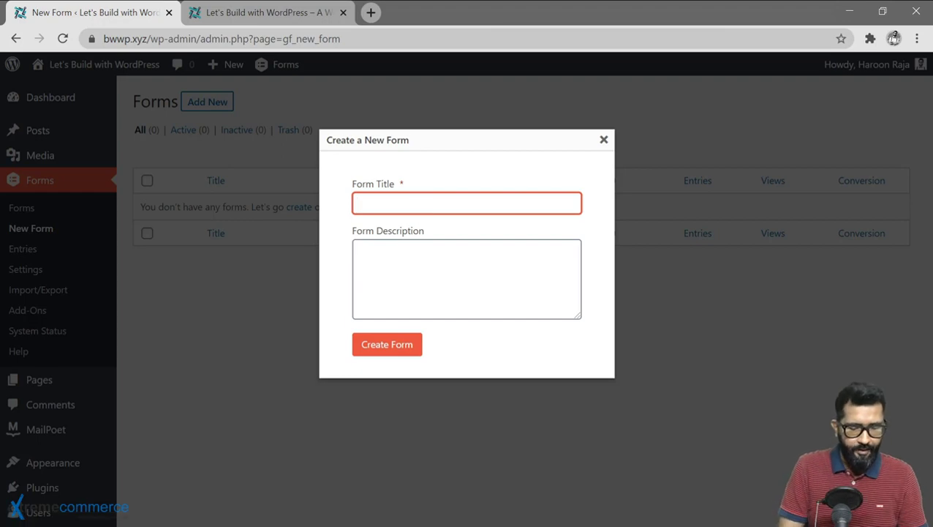
{"action": "type", "text": "Student feedback"}
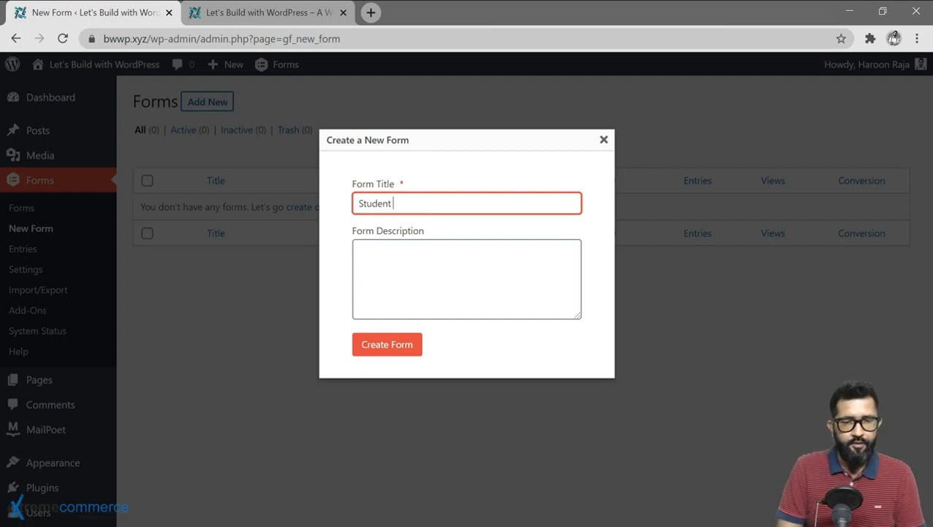
{"action": "key", "text": "Tab"}
{"action": "type", "text": "A fo"}
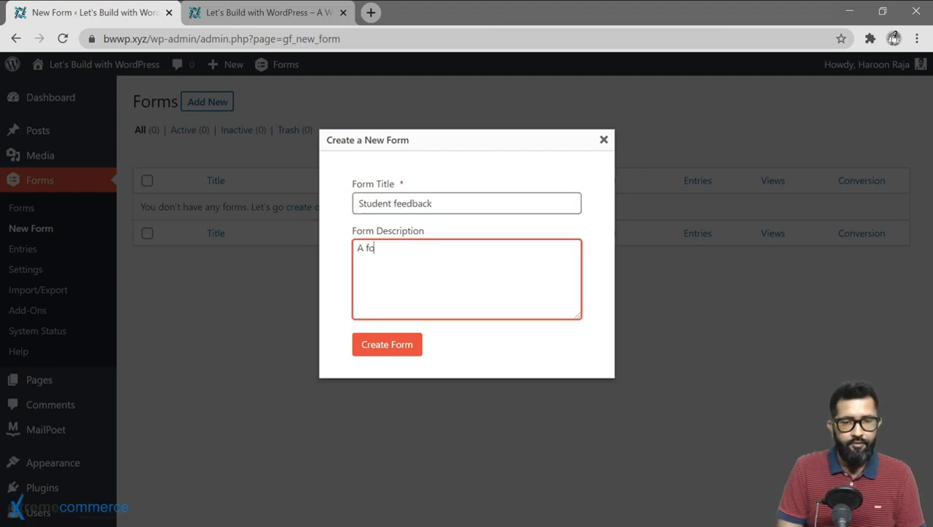
{"action": "type", "text": "rm to capture fee"}
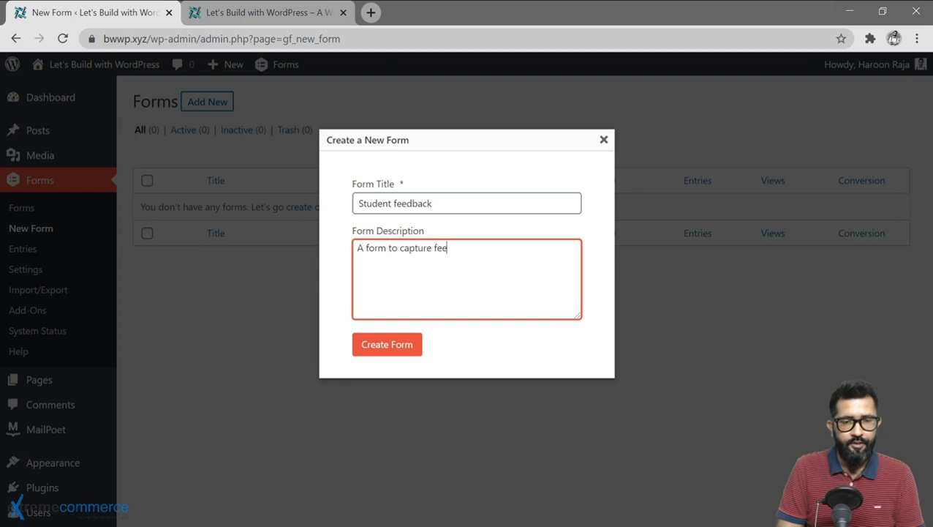
{"action": "type", "text": "dback from the stu"}
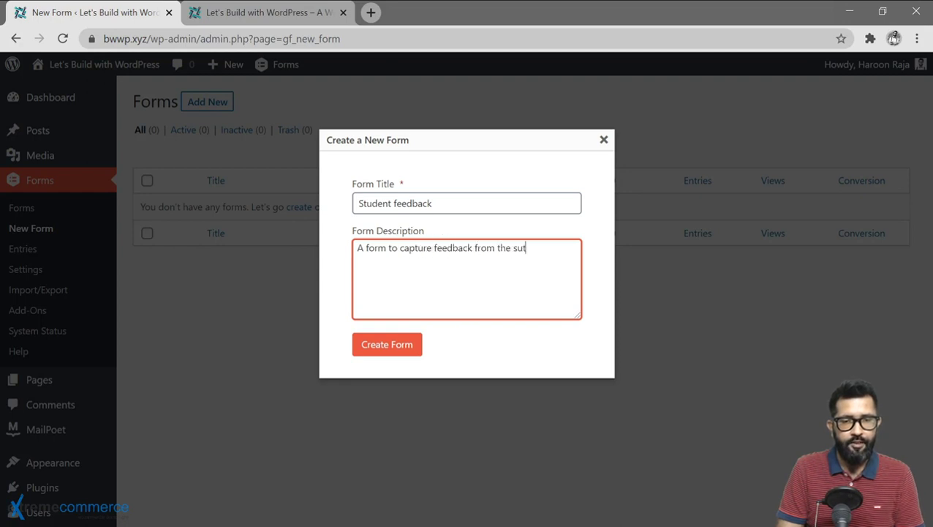
{"action": "key", "text": "BackSpace"}
{"action": "type", "text": "udents of this course."}
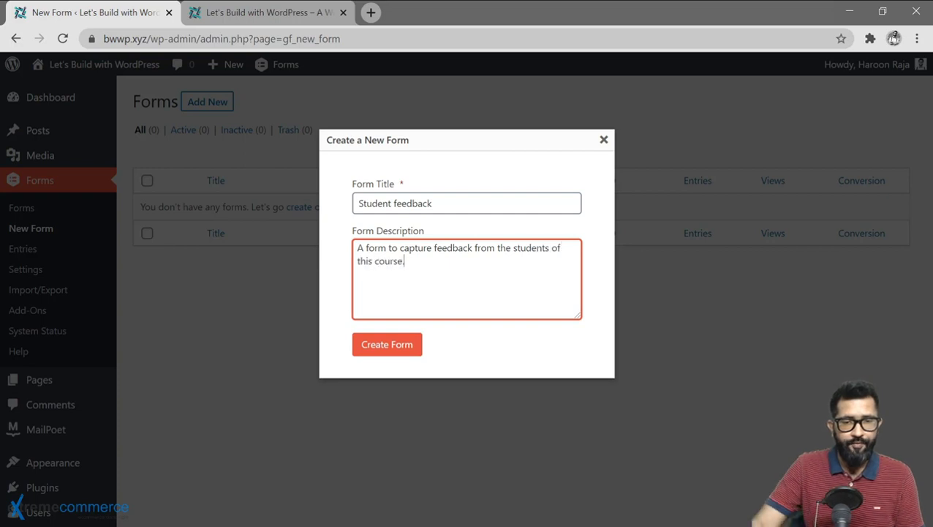
{"action": "left_click", "coordinate": [393, 351]}
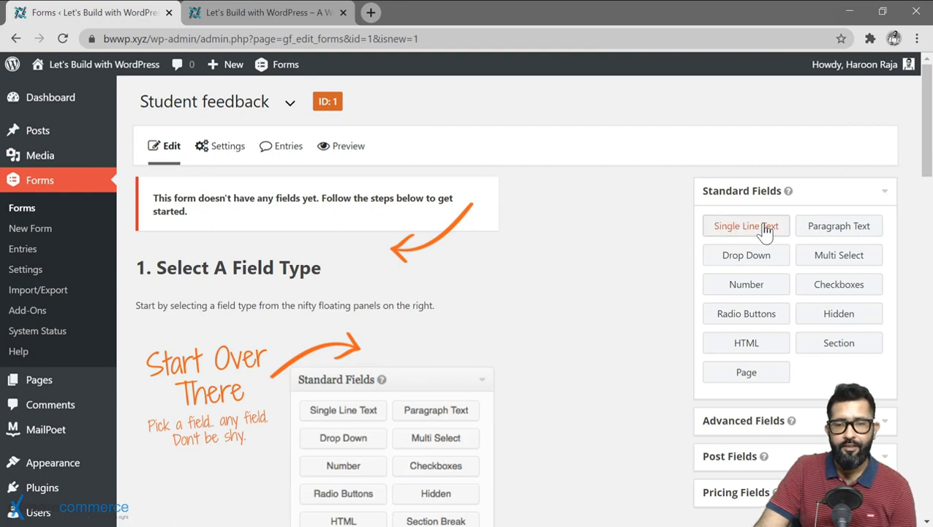
- Add a Single Line Text, a Drop Down and a Multi Select field to the form, in that order
{"action": "left_click_drag", "start_coordinate": [766, 231], "coordinate": [193, 205]}
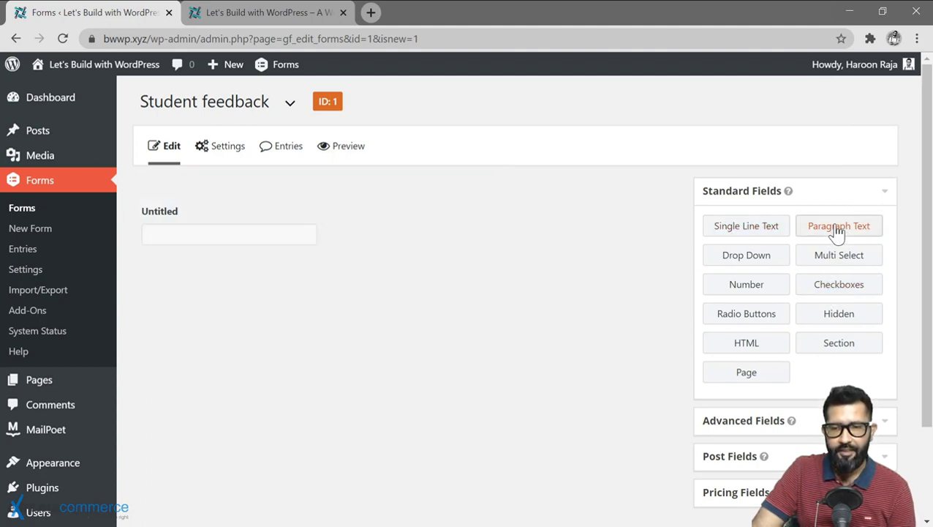
{"action": "left_click_drag", "start_coordinate": [768, 263], "coordinate": [195, 259]}
{"action": "left_click_drag", "start_coordinate": [838, 271], "coordinate": [267, 385]}
- Add Checkboxes, Radio Buttons and Hidden fields below the Multi Select field, in that order
{"action": "scroll", "coordinate": [773, 212], "scroll_direction": "down", "scroll_amount": 1}
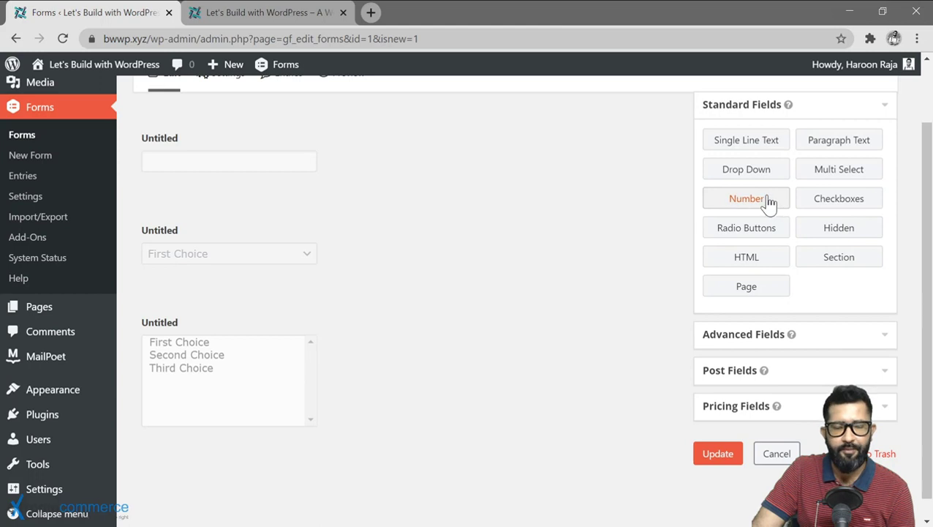
{"action": "left_click_drag", "start_coordinate": [846, 202], "coordinate": [217, 464]}
{"action": "left_click_drag", "start_coordinate": [749, 231], "coordinate": [192, 447]}
{"action": "left_click_drag", "start_coordinate": [830, 231], "coordinate": [172, 466]}
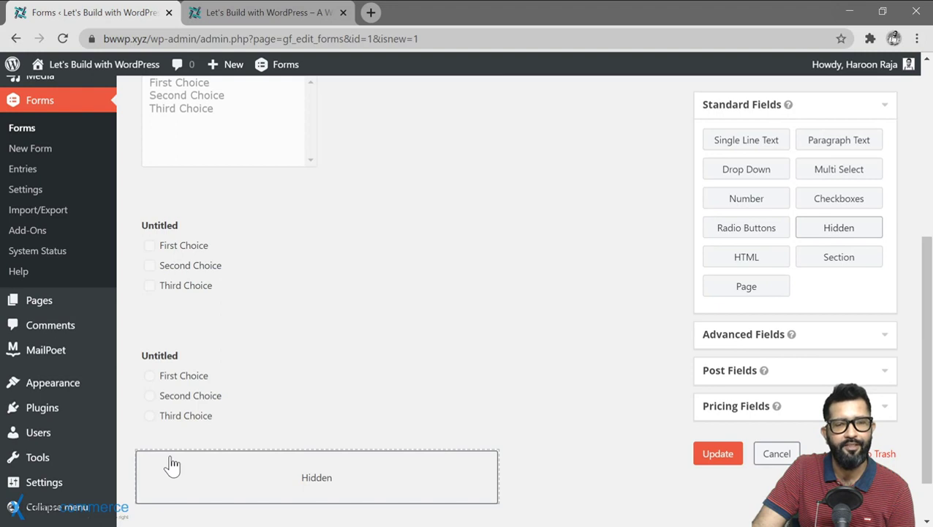
- Set the hidden field's default value to the User IP Address merge tag
{"action": "left_click_drag", "start_coordinate": [172, 465], "coordinate": [172, 466]}
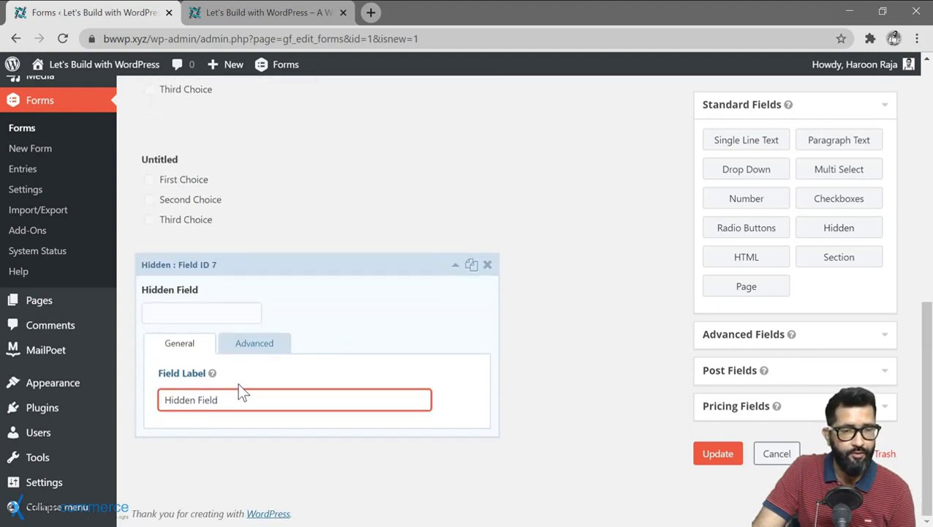
{"action": "left_click", "coordinate": [251, 350]}
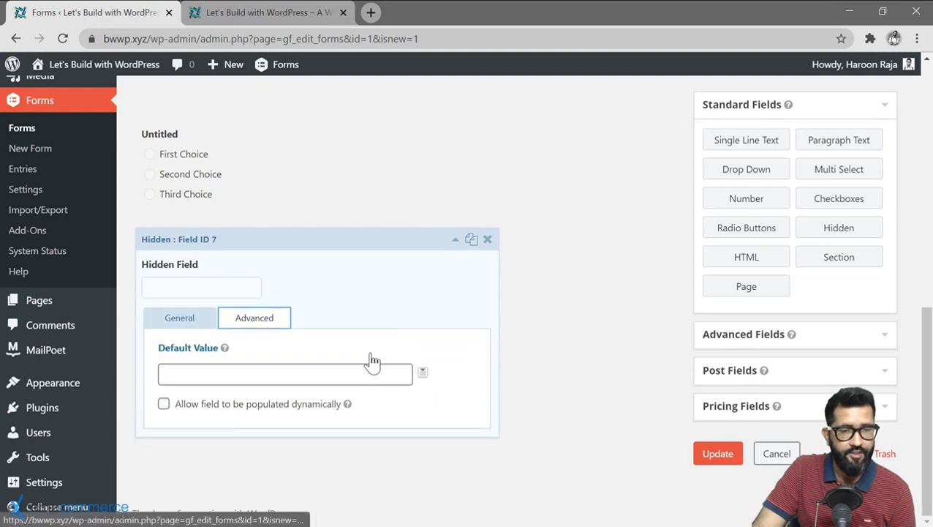
{"action": "left_click", "coordinate": [423, 374]}
{"action": "scroll", "coordinate": [386, 426], "scroll_direction": "down", "scroll_amount": 3}
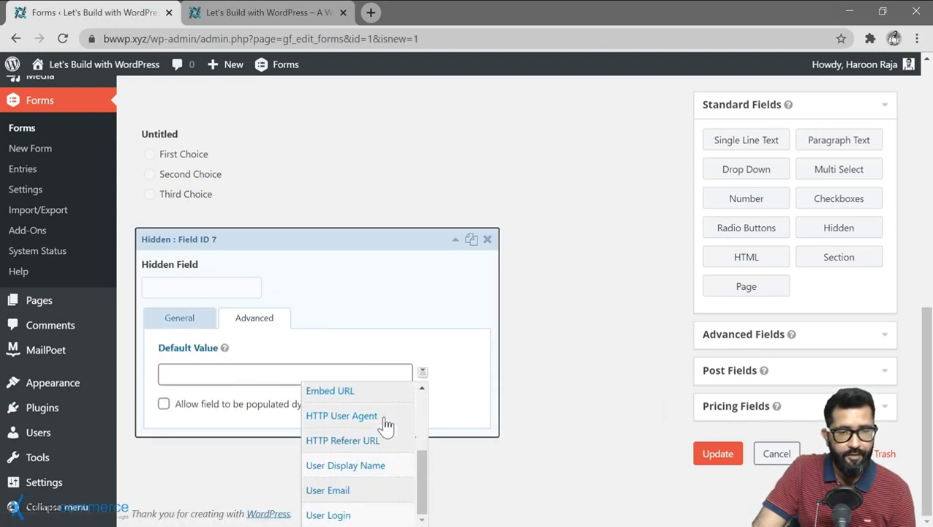
{"action": "scroll", "coordinate": [386, 426], "scroll_direction": "up", "scroll_amount": 3}
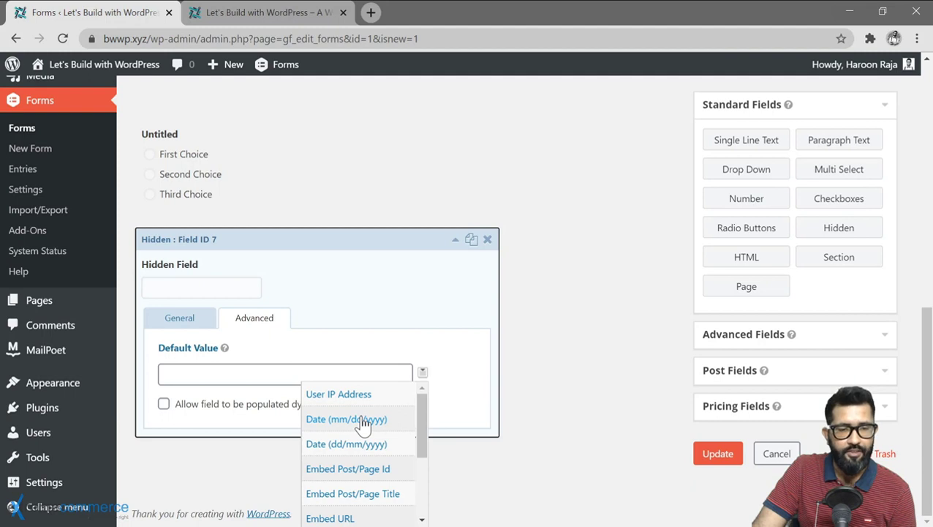
{"action": "scroll", "coordinate": [358, 439], "scroll_direction": "down", "scroll_amount": 1}
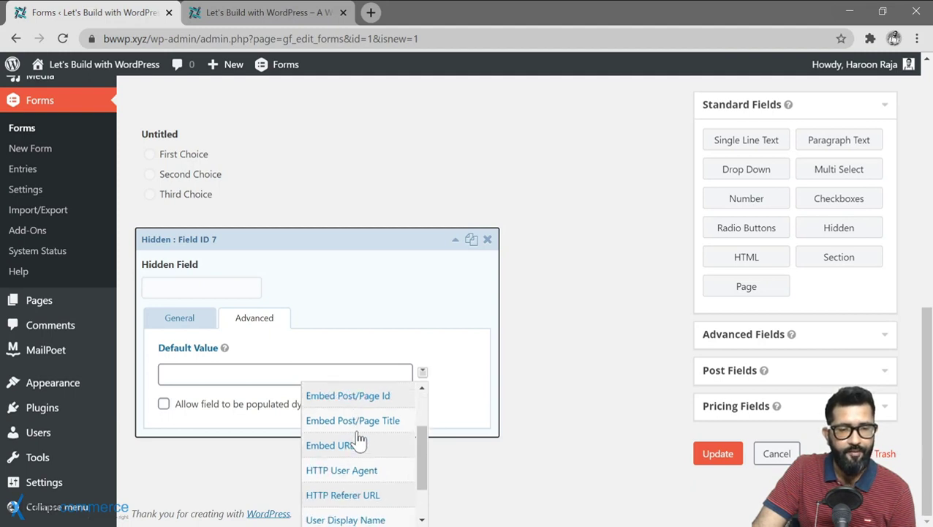
{"action": "scroll", "coordinate": [358, 439], "scroll_direction": "up", "scroll_amount": 1}
{"action": "scroll", "coordinate": [369, 472], "scroll_direction": "down", "scroll_amount": 1}
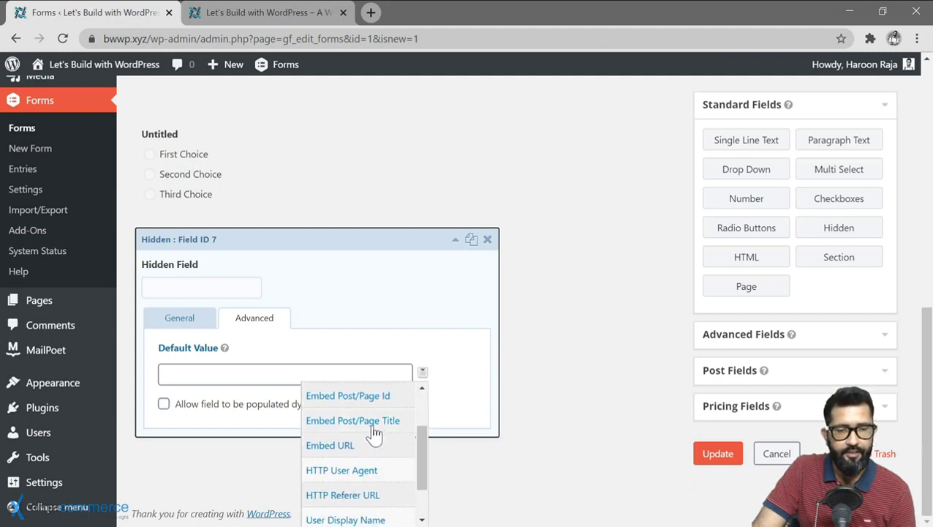
{"action": "scroll", "coordinate": [371, 446], "scroll_direction": "down", "scroll_amount": 1}
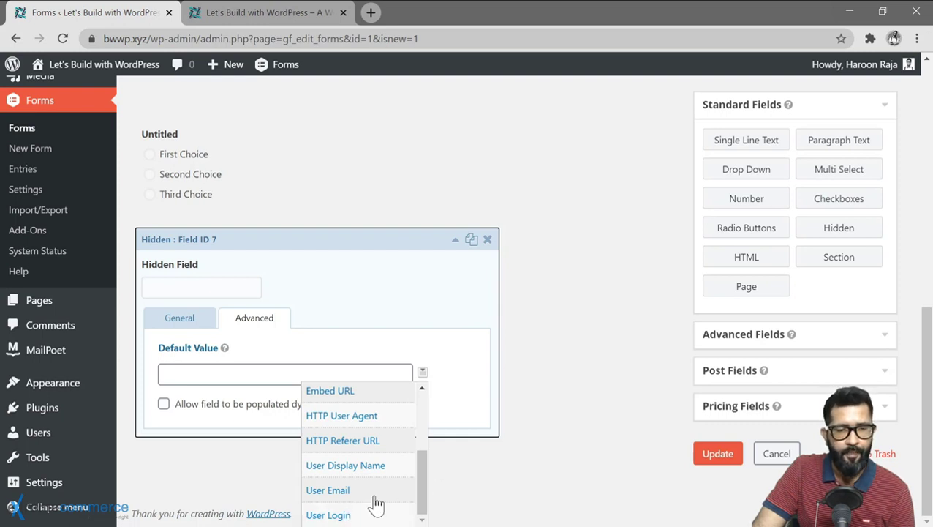
{"action": "scroll", "coordinate": [381, 496], "scroll_direction": "up", "scroll_amount": 2}
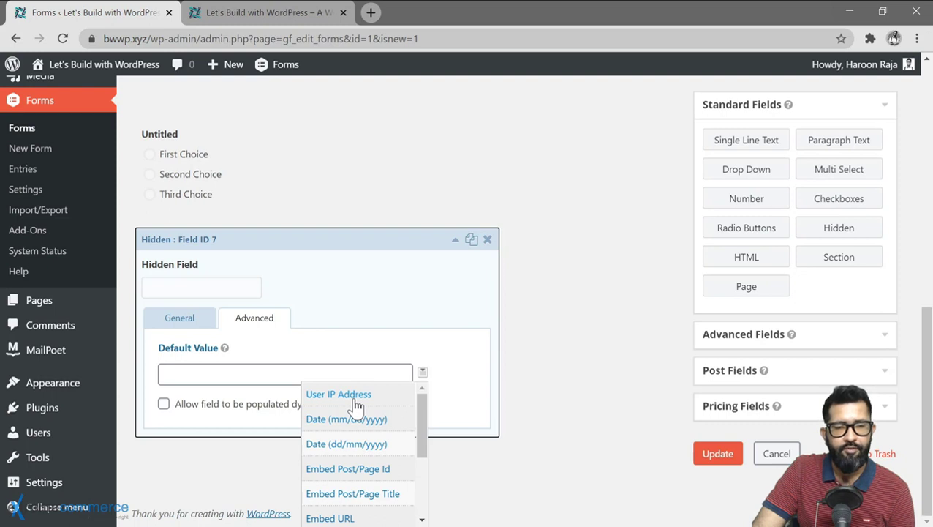
{"action": "left_click", "coordinate": [356, 402]}
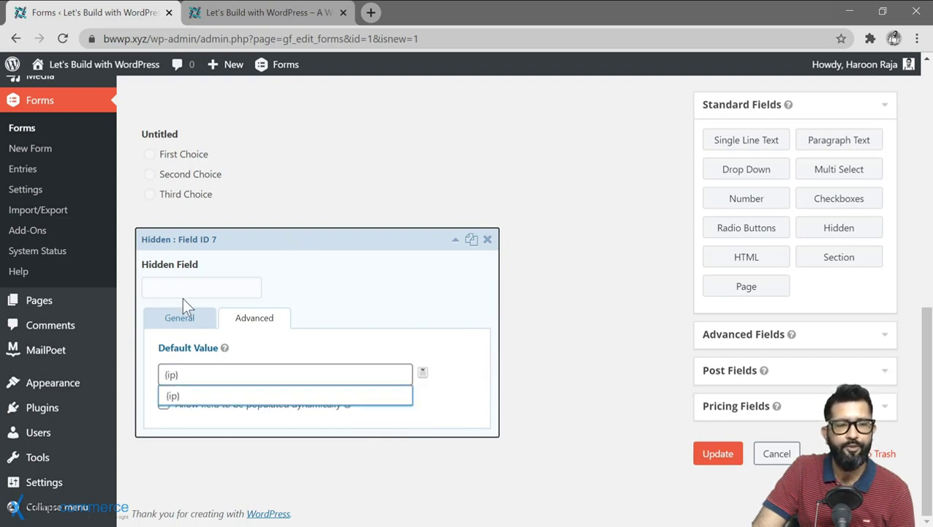
- Add an HTML field below the hidden field and open its general settings
{"action": "left_click", "coordinate": [747, 257]}
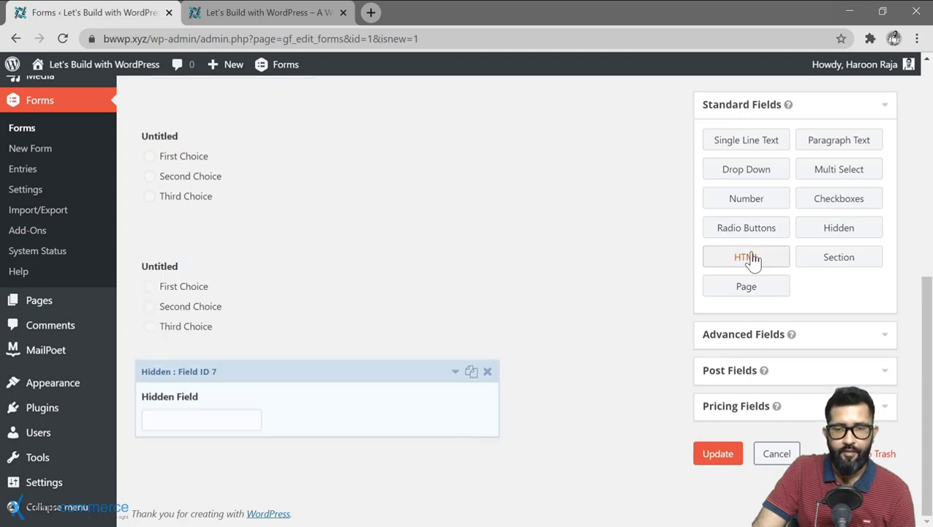
{"action": "left_click_drag", "start_coordinate": [751, 260], "coordinate": [295, 455]}
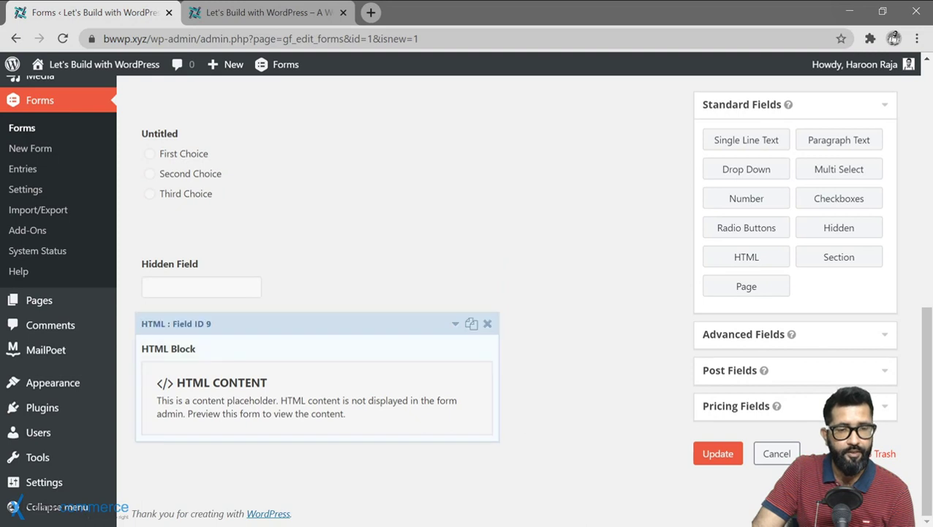
{"action": "scroll", "coordinate": [423, 431], "scroll_direction": "down", "scroll_amount": 4}
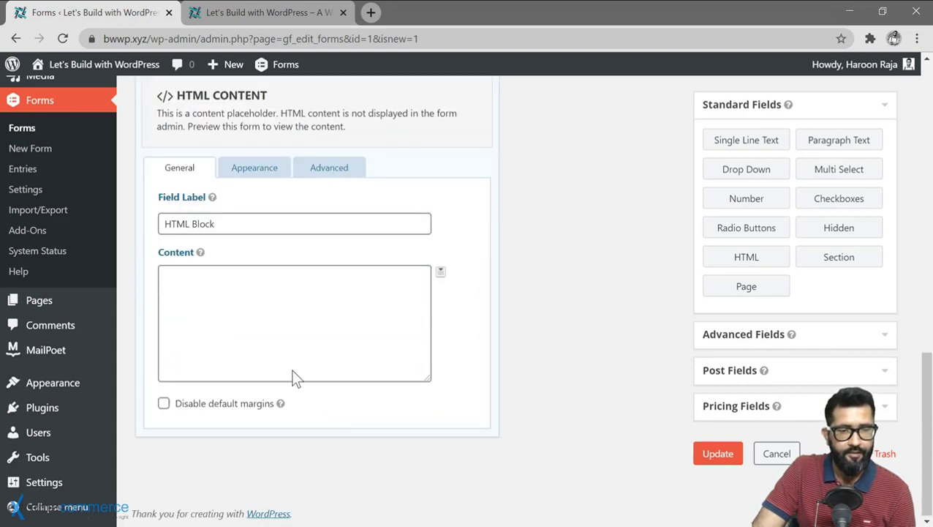
- Add one Section field below the Multi Select field and another between the Radio Buttons and Hidden fields
{"action": "left_click_drag", "start_coordinate": [849, 272], "coordinate": [337, 275]}
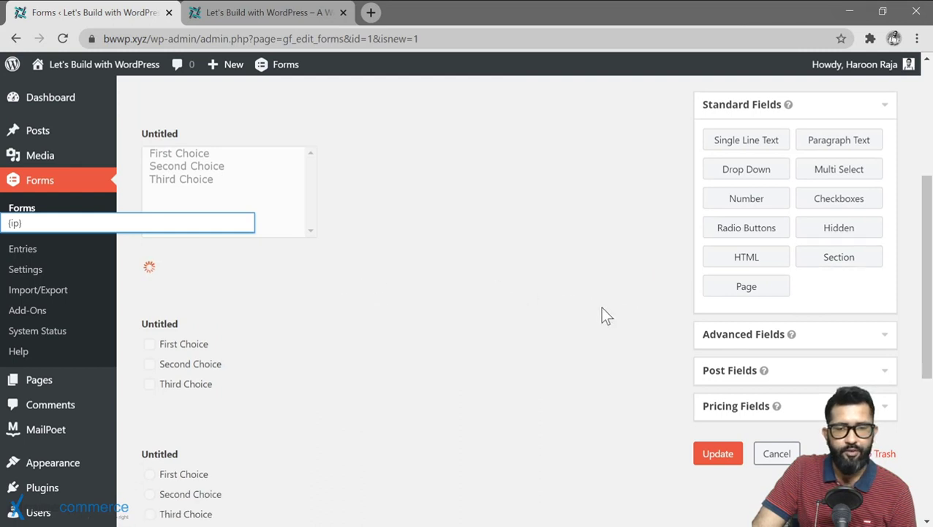
{"action": "scroll", "coordinate": [626, 287], "scroll_direction": "down", "scroll_amount": 3}
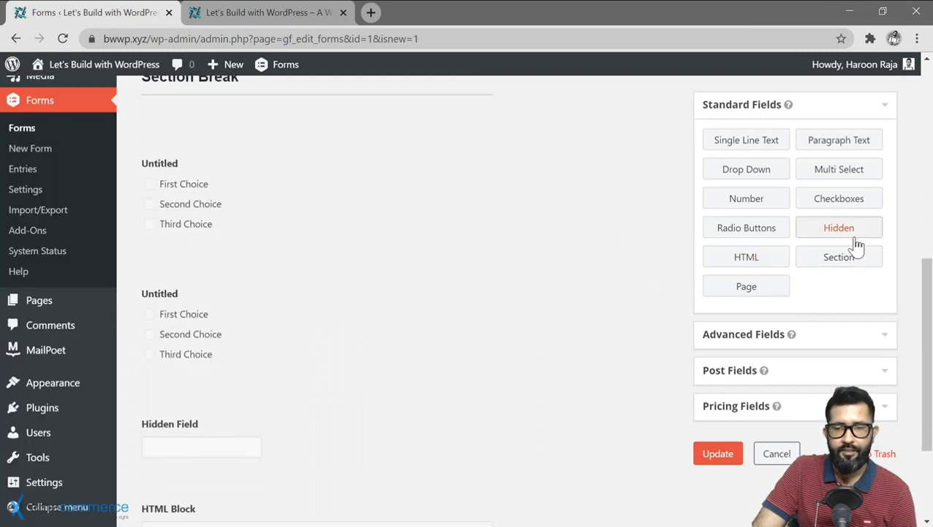
{"action": "left_click_drag", "start_coordinate": [850, 264], "coordinate": [223, 404]}
{"action": "scroll", "coordinate": [339, 287], "scroll_direction": "up", "scroll_amount": 3}
{"action": "left_click", "coordinate": [332, 308]}
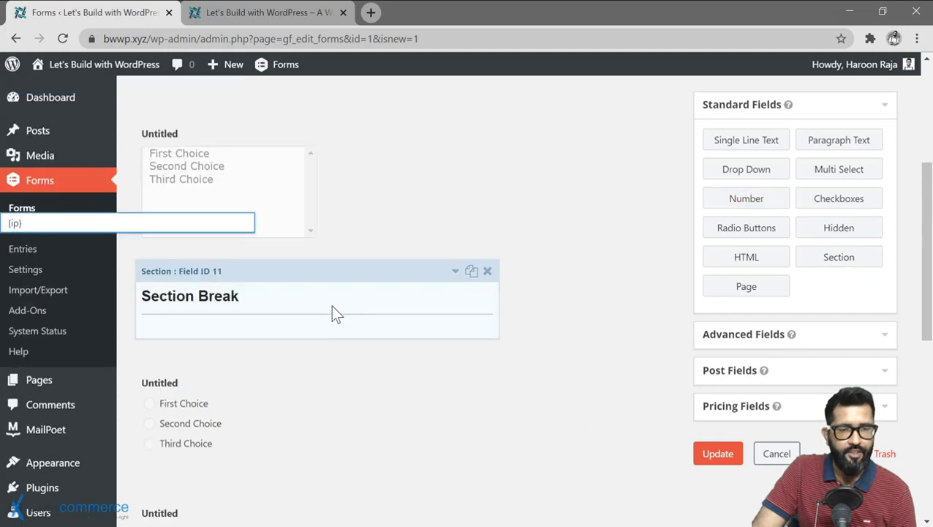
{"action": "scroll", "coordinate": [327, 307], "scroll_direction": "down", "scroll_amount": 4}
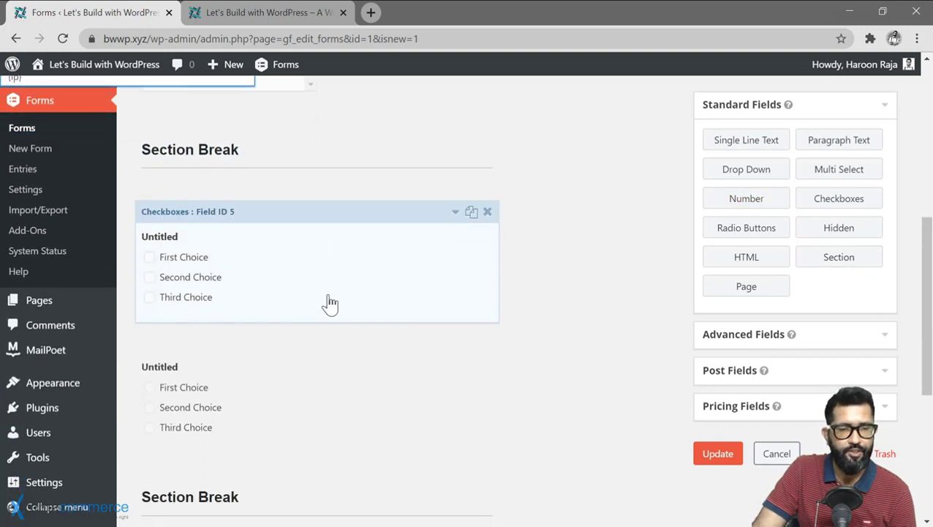
{"action": "scroll", "coordinate": [325, 340], "scroll_direction": "up", "scroll_amount": 1}
{"action": "scroll", "coordinate": [339, 335], "scroll_direction": "down", "scroll_amount": 1}
{"action": "left_click", "coordinate": [192, 344]}
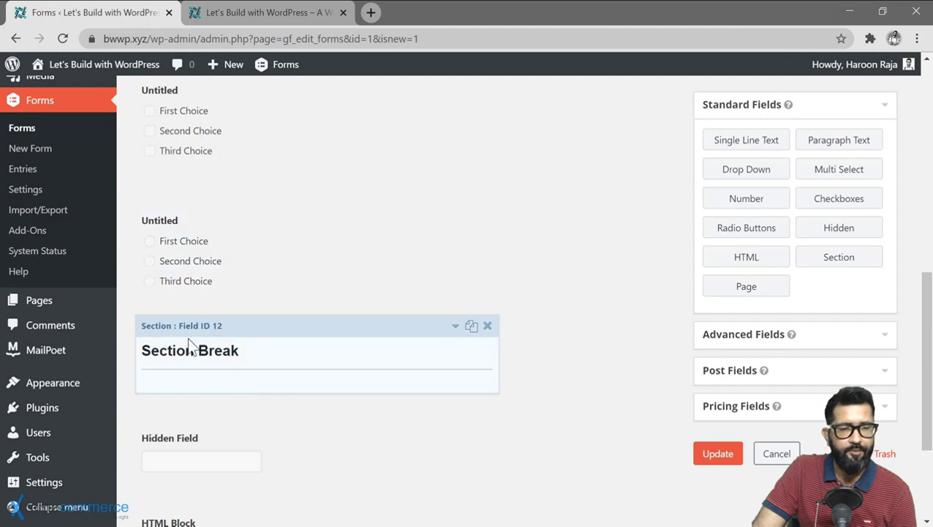
{"action": "scroll", "coordinate": [351, 341], "scroll_direction": "down", "scroll_amount": 2}
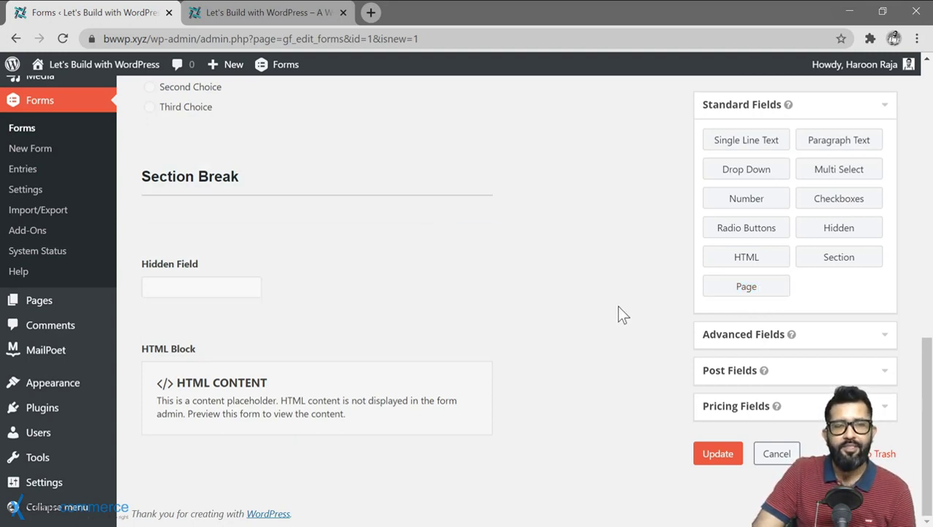
- Save the form and open the site's home page for editing in a new browser tab
{"action": "left_click", "coordinate": [715, 460]}
{"action": "key", "text": "ctrl+Tab"}
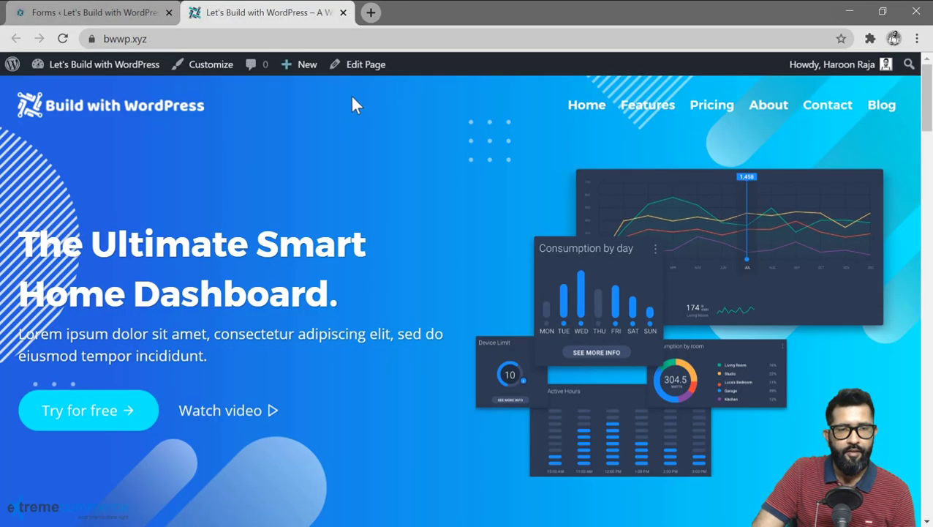
{"action": "right_click", "coordinate": [358, 66]}
{"action": "left_click", "coordinate": [410, 78]}
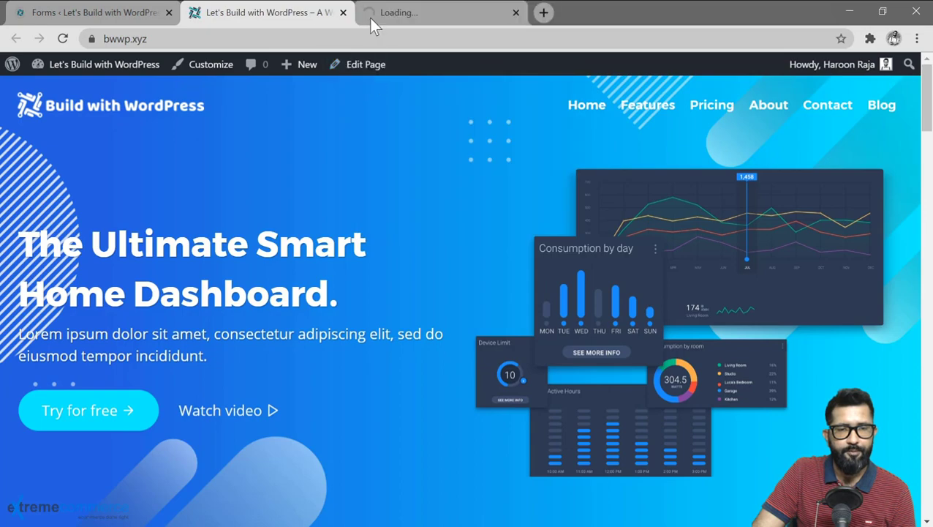
{"action": "left_click", "coordinate": [437, 16]}
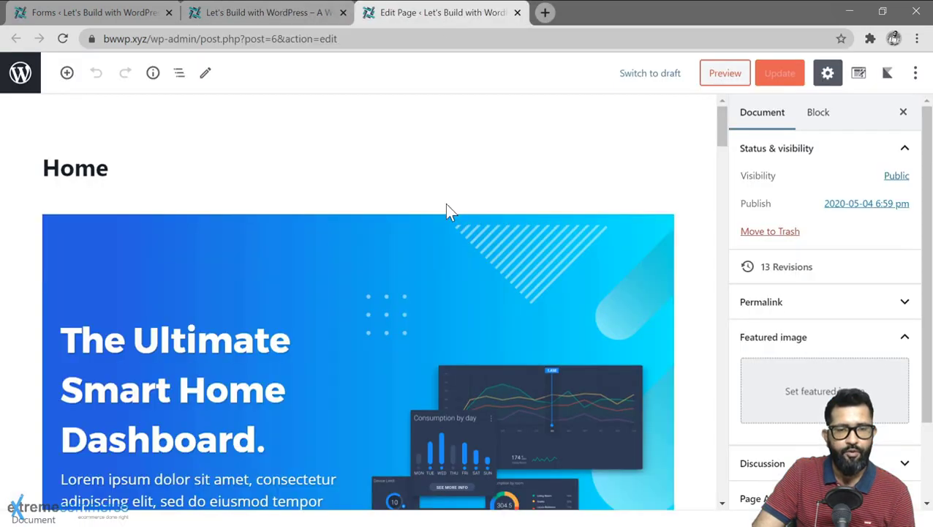
- Search for "grav" and insert the Gravity Forms Form block in the empty row above the blue wave divider
{"action": "scroll", "coordinate": [445, 204], "scroll_direction": "down", "scroll_amount": 5}
{"action": "scroll", "coordinate": [447, 205], "scroll_direction": "down", "scroll_amount": 10}
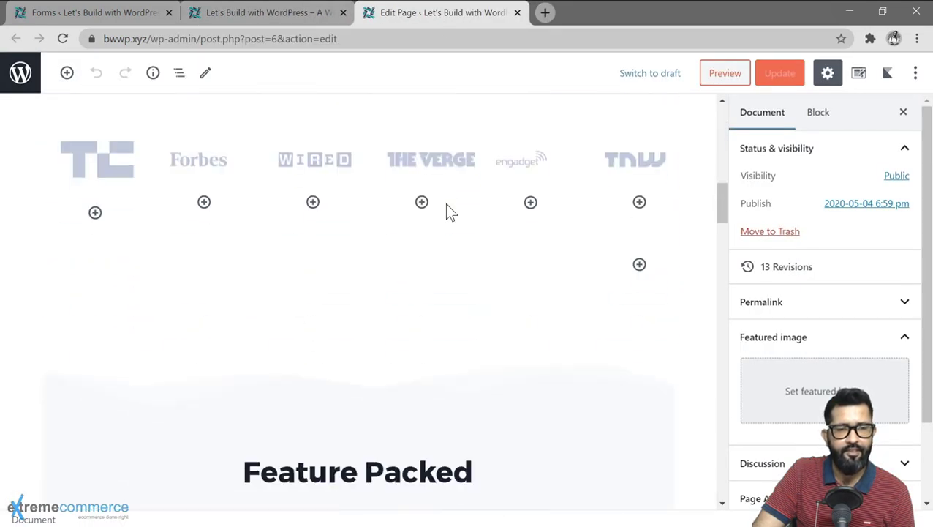
{"action": "scroll", "coordinate": [447, 206], "scroll_direction": "down", "scroll_amount": 10}
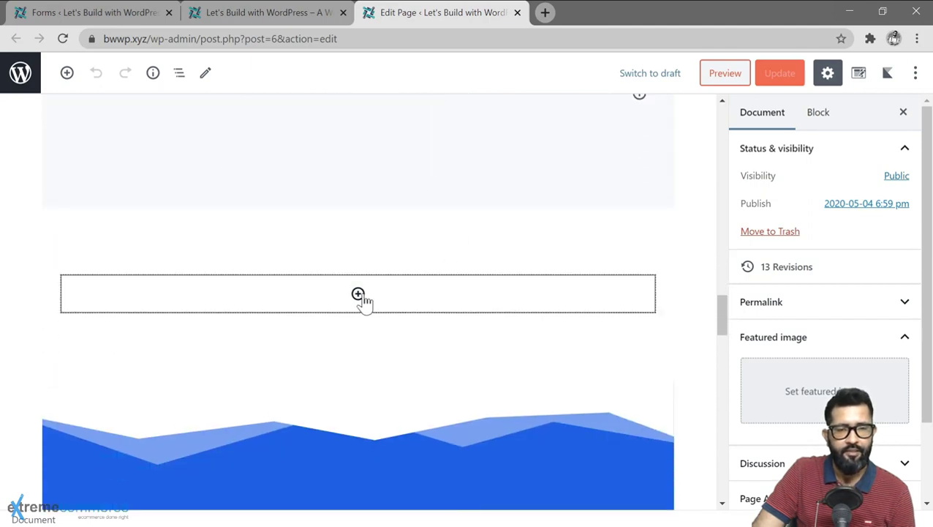
{"action": "left_click", "coordinate": [357, 294]}
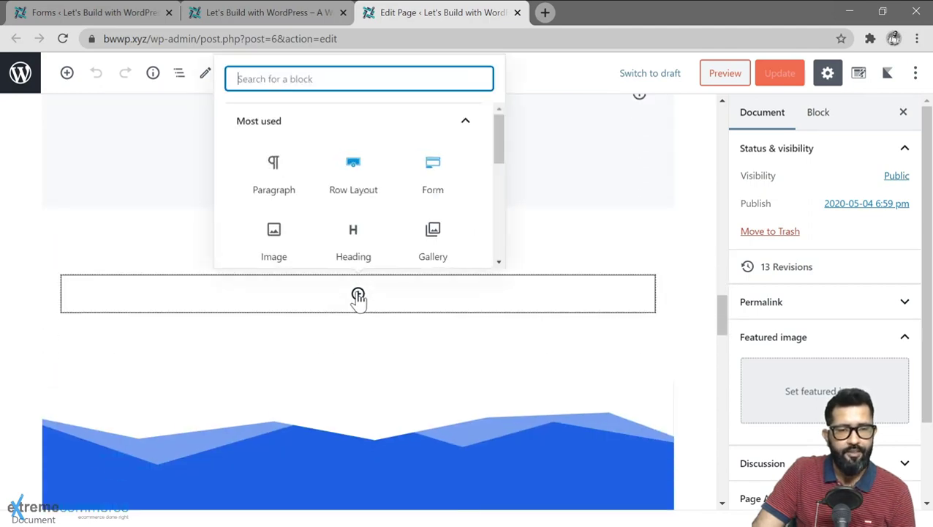
{"action": "type", "text": "grav"}
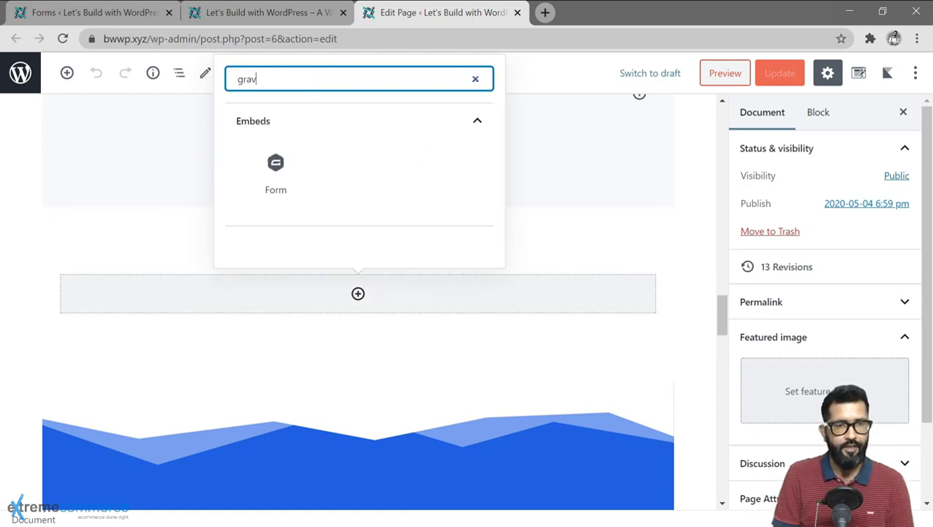
{"action": "key", "text": "BackSpace"}
{"action": "type", "text": "v"}
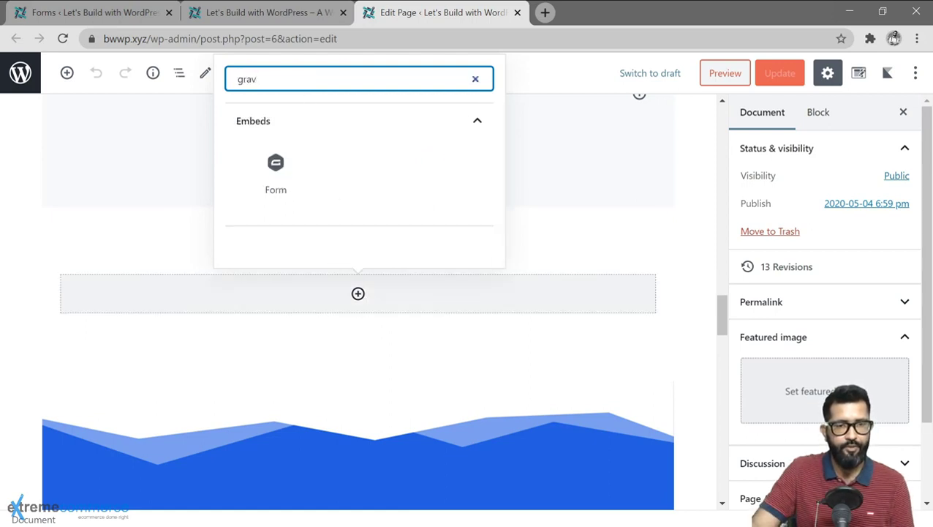
{"action": "left_click", "coordinate": [278, 178]}
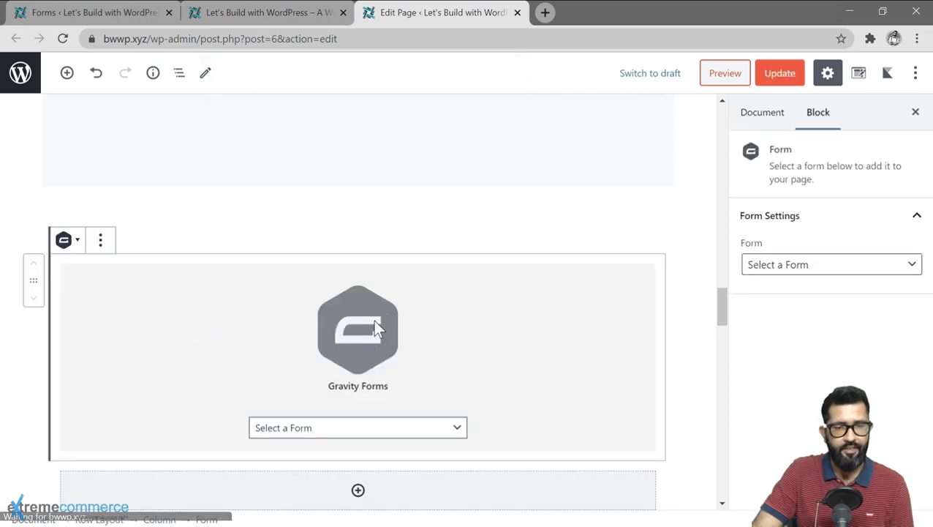
- Choose the Student feedback form for the block, update the page and look through the embedded form
{"action": "scroll", "coordinate": [399, 321], "scroll_direction": "down", "scroll_amount": 1}
{"action": "left_click", "coordinate": [456, 356]}
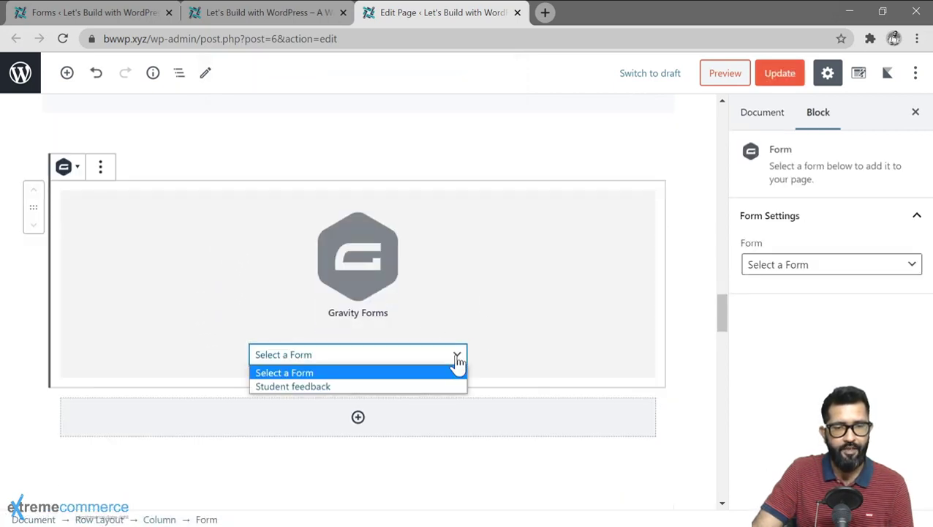
{"action": "left_click", "coordinate": [295, 386]}
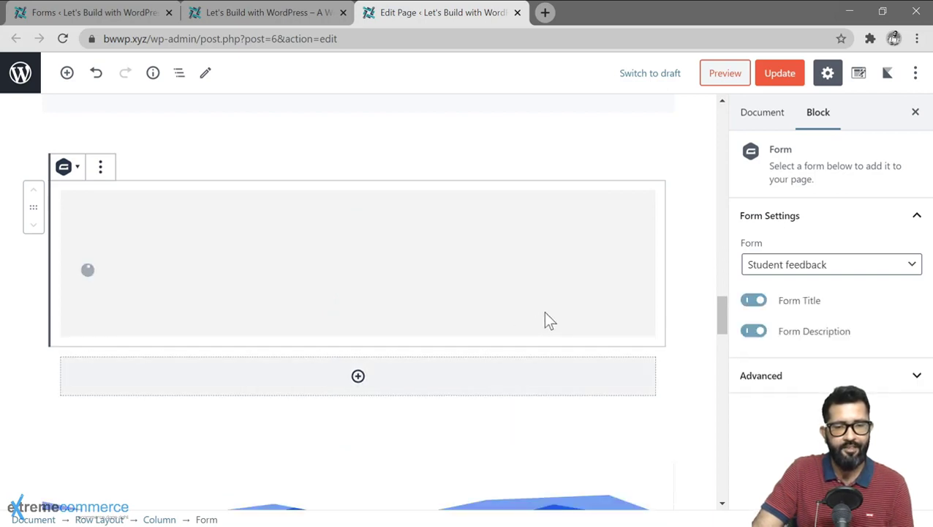
{"action": "left_click", "coordinate": [781, 83]}
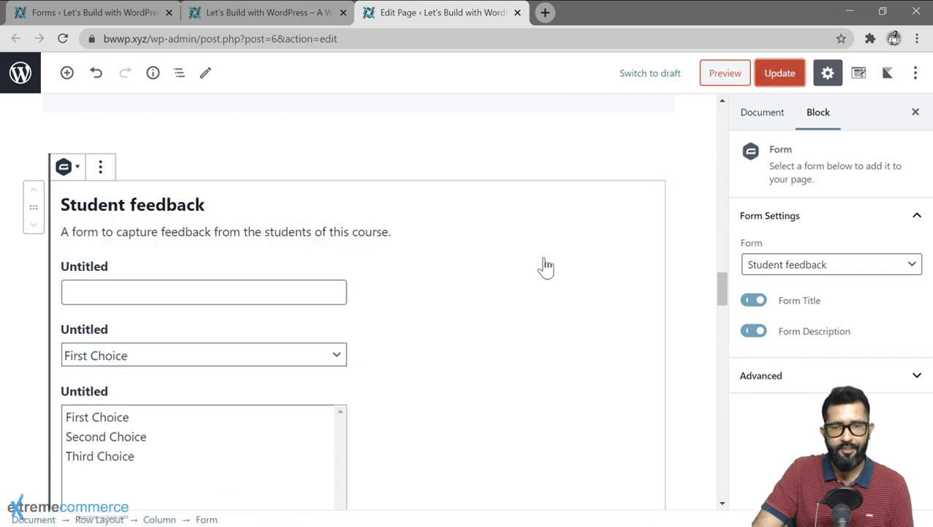
{"action": "scroll", "coordinate": [413, 270], "scroll_direction": "down", "scroll_amount": 3}
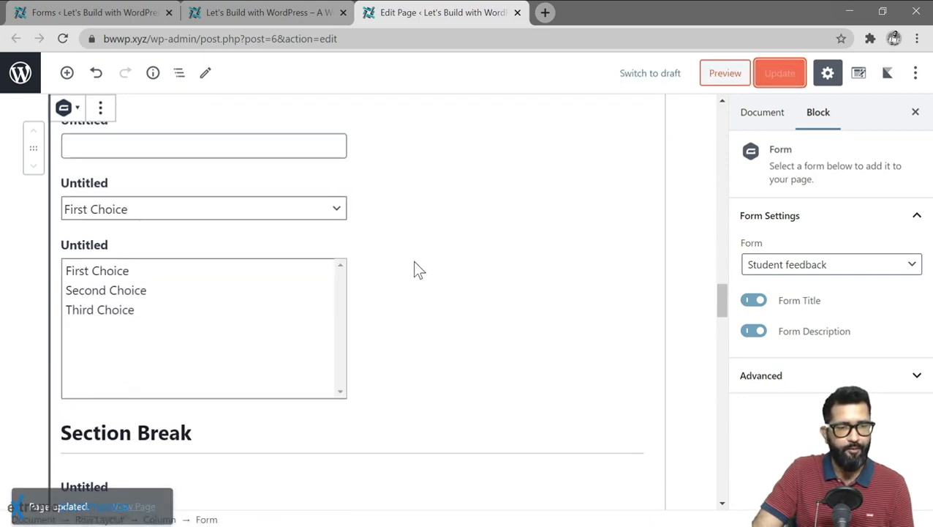
{"action": "scroll", "coordinate": [414, 270], "scroll_direction": "down", "scroll_amount": 1}
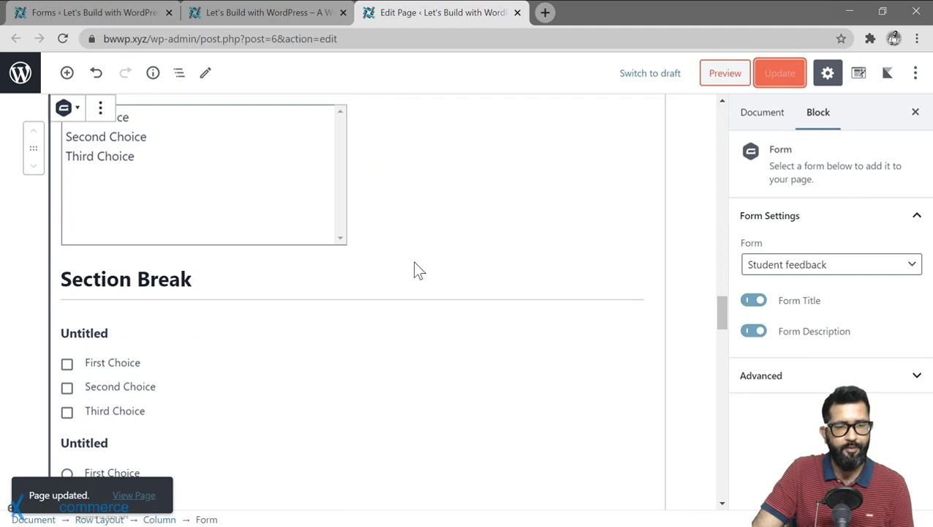
{"action": "scroll", "coordinate": [413, 270], "scroll_direction": "down", "scroll_amount": 3}
{"action": "scroll", "coordinate": [413, 270], "scroll_direction": "up", "scroll_amount": 1}
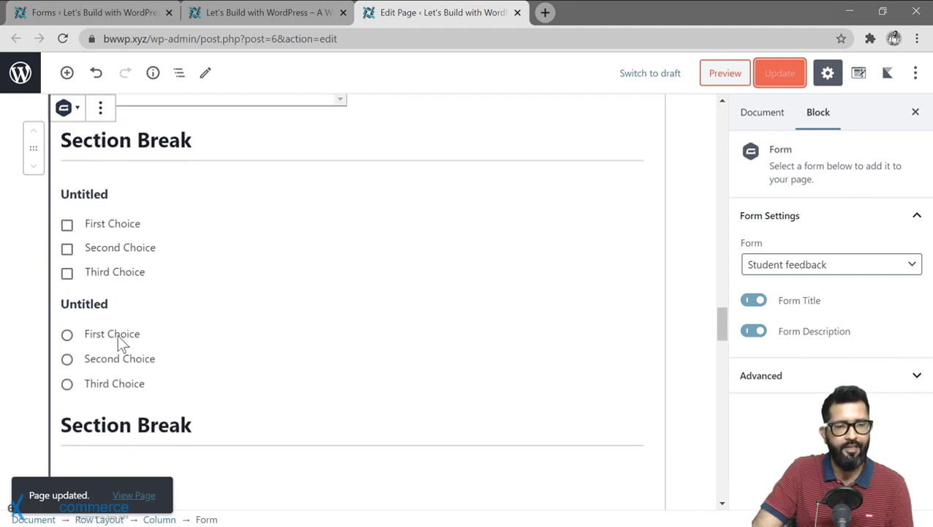
- Back in the form editor, insert a page break below the Multi Select field and delete the section break beneath it
{"action": "left_click", "coordinate": [275, 10]}
{"action": "left_click", "coordinate": [145, 16]}
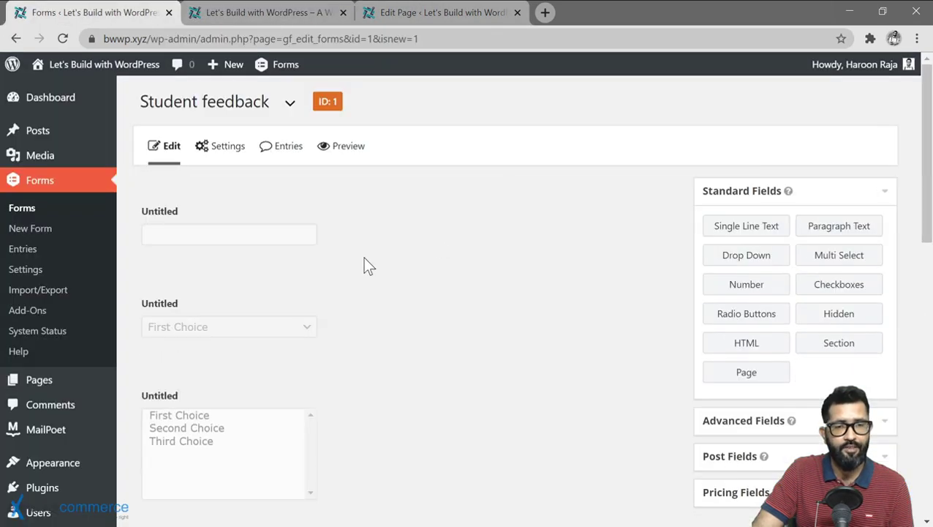
{"action": "scroll", "coordinate": [373, 259], "scroll_direction": "down", "scroll_amount": 2}
{"action": "left_click_drag", "start_coordinate": [753, 295], "coordinate": [234, 377]}
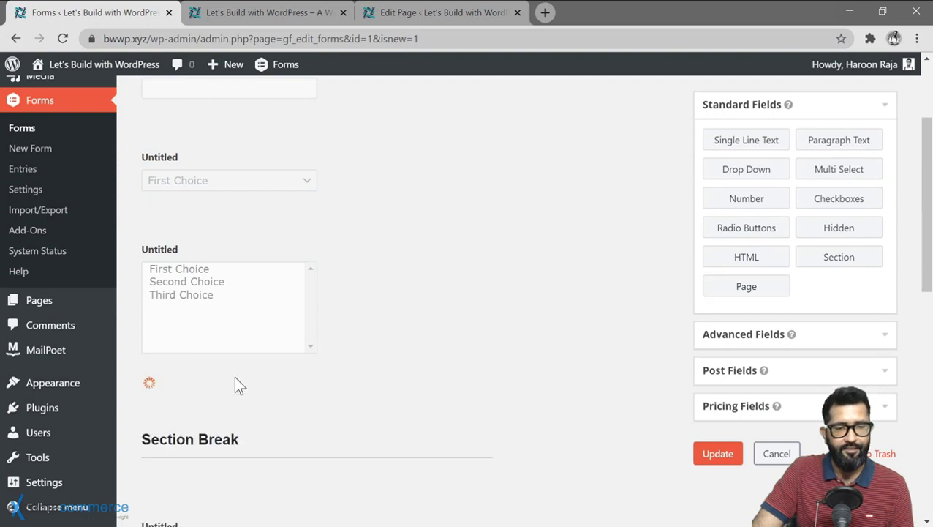
{"action": "scroll", "coordinate": [683, 305], "scroll_direction": "down", "scroll_amount": 4}
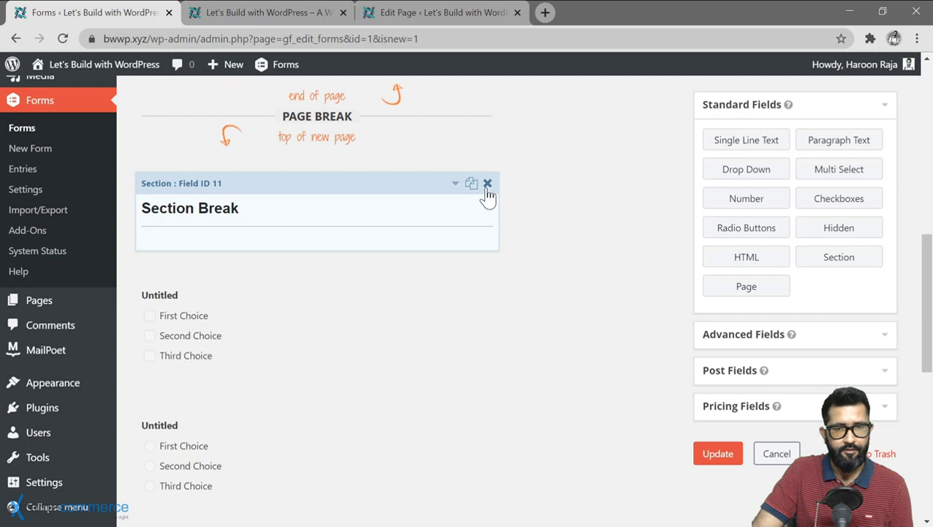
{"action": "left_click", "coordinate": [488, 184]}
{"action": "left_click", "coordinate": [534, 138]}
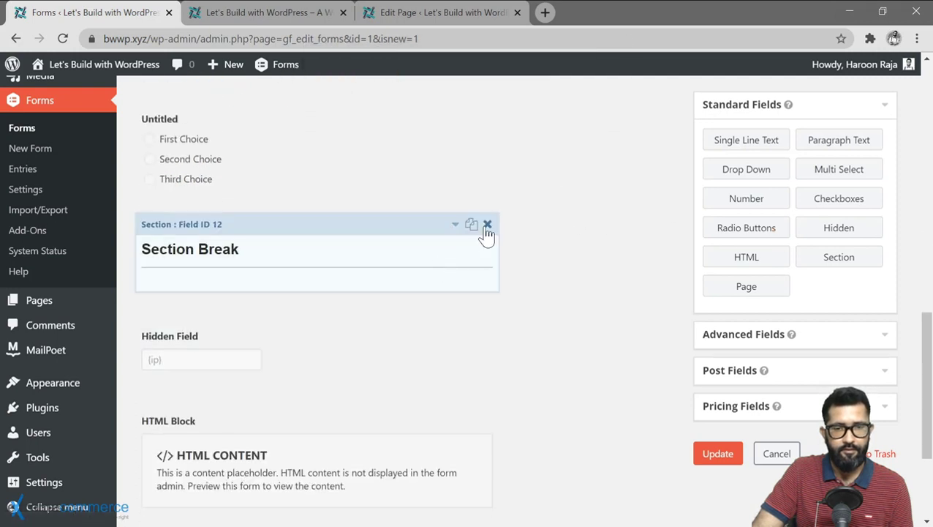
- Replace the section break above the hidden field with a page break and save the form
{"action": "left_click", "coordinate": [486, 225]}
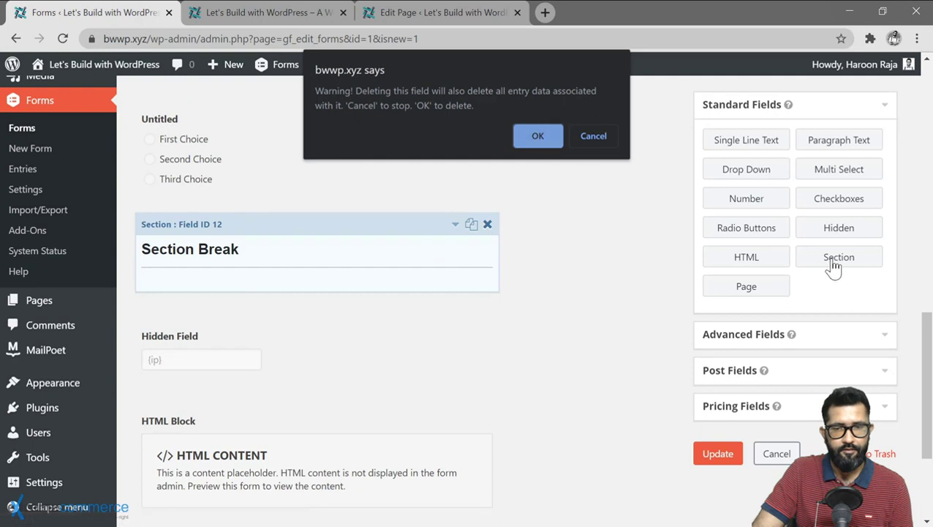
{"action": "left_click", "coordinate": [538, 137]}
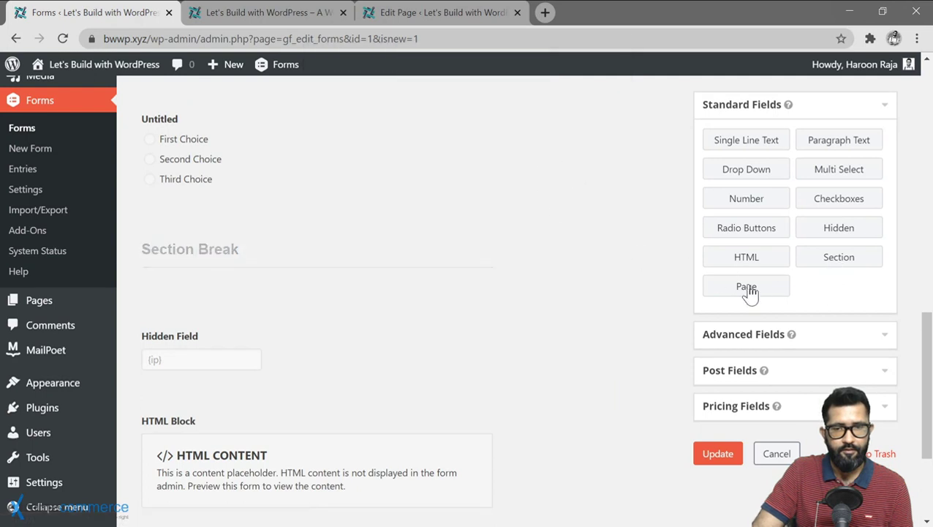
{"action": "left_click_drag", "start_coordinate": [750, 292], "coordinate": [264, 247]}
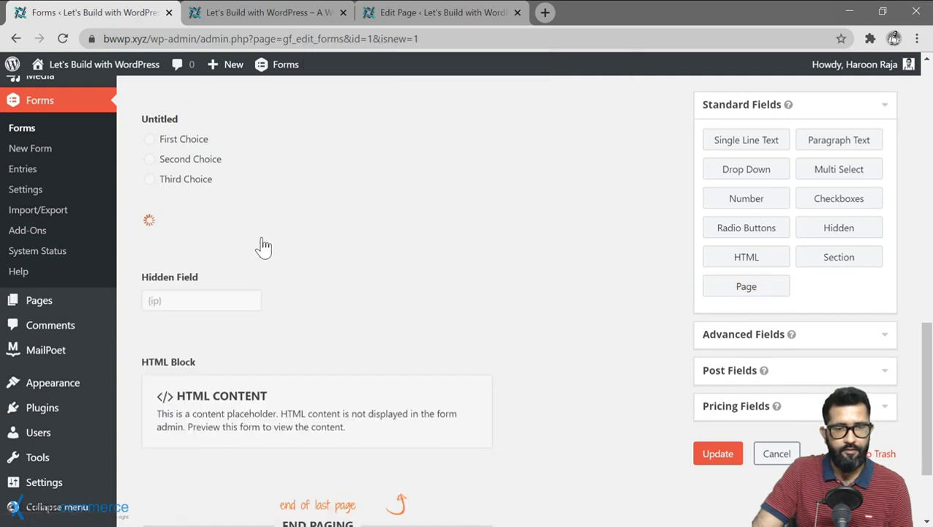
{"action": "left_click", "coordinate": [718, 460]}
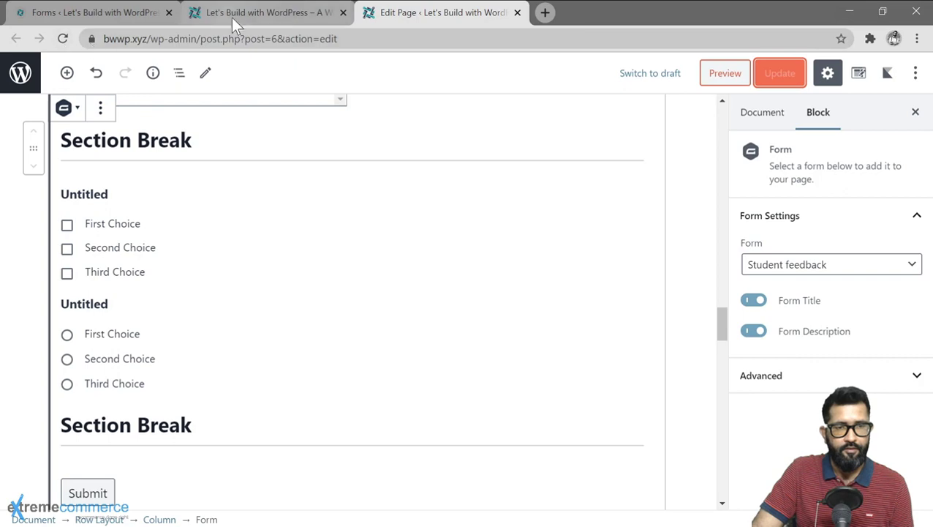
- Reload the page editor and the live home page and go to the embedded Student feedback form
{"action": "left_click", "coordinate": [64, 40]}
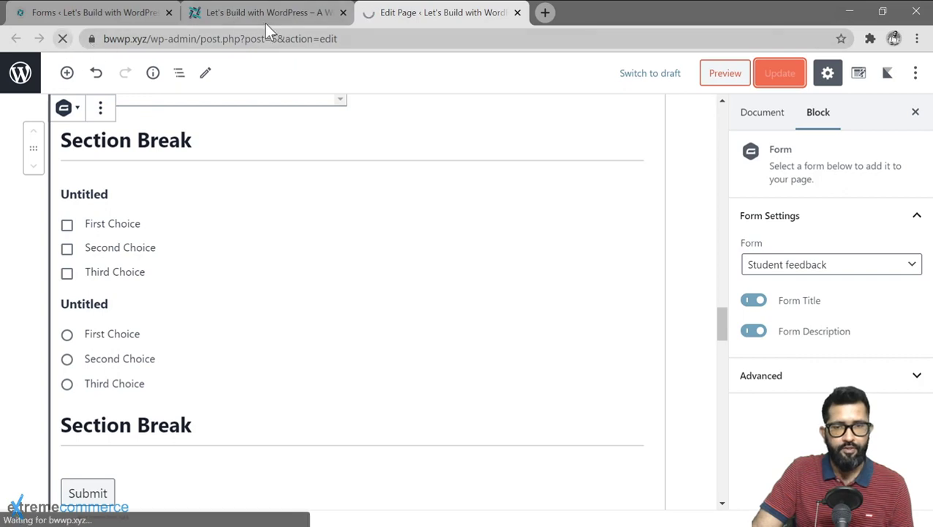
{"action": "left_click", "coordinate": [302, 16]}
{"action": "left_click", "coordinate": [63, 39]}
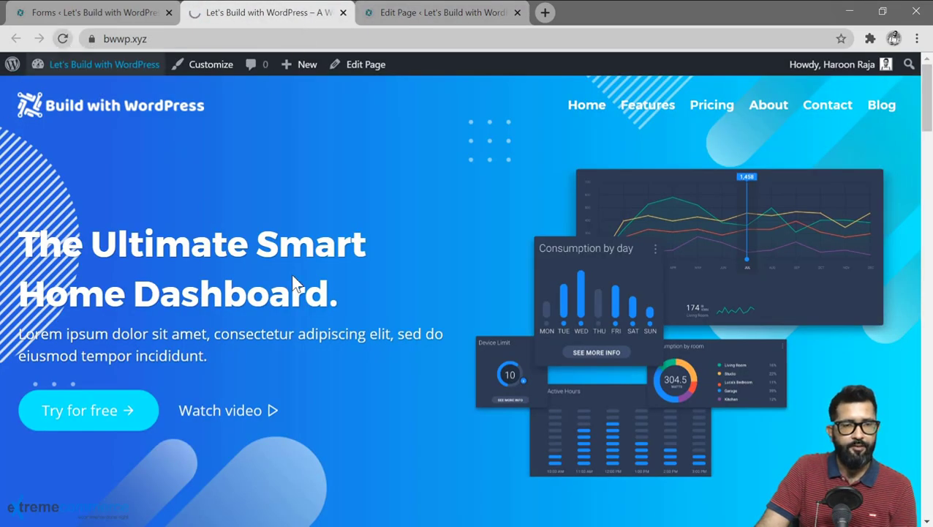
{"action": "scroll", "coordinate": [418, 251], "scroll_direction": "down", "scroll_amount": 1}
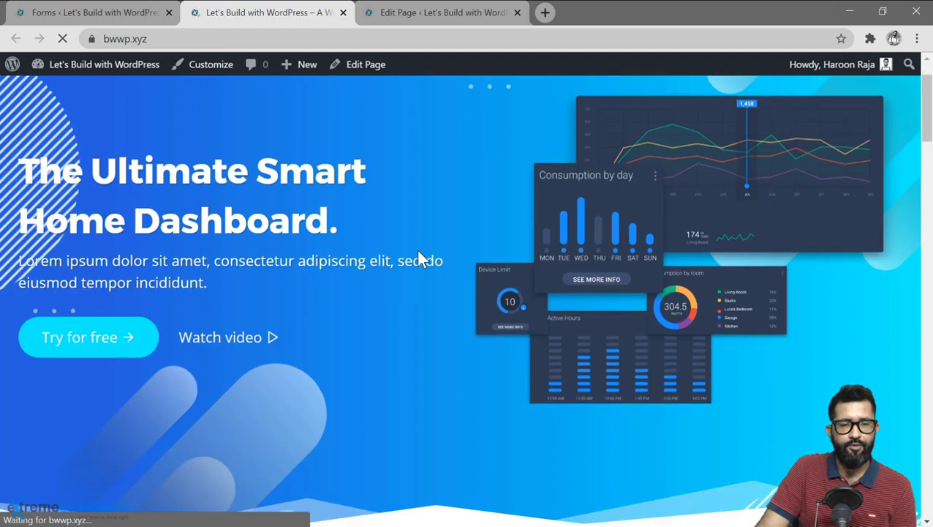
{"action": "scroll", "coordinate": [420, 258], "scroll_direction": "down", "scroll_amount": 3}
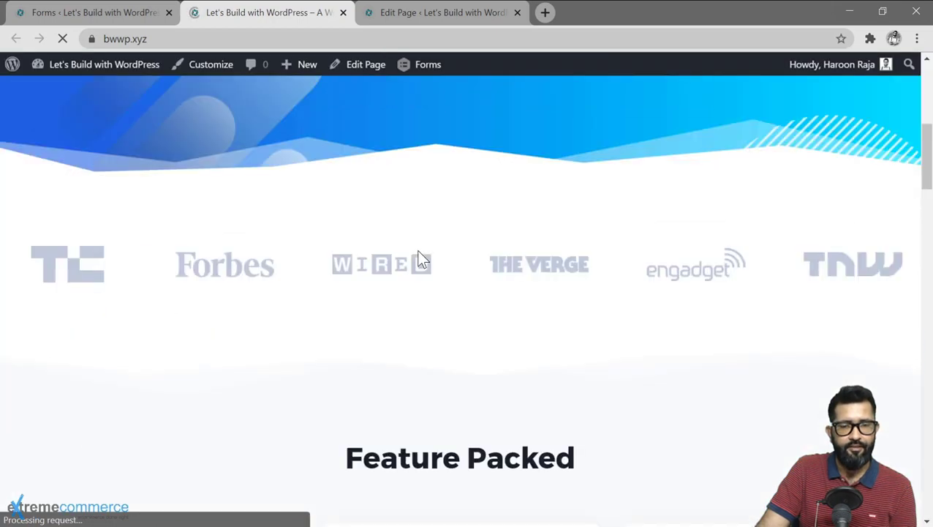
{"action": "scroll", "coordinate": [421, 257], "scroll_direction": "down", "scroll_amount": 10}
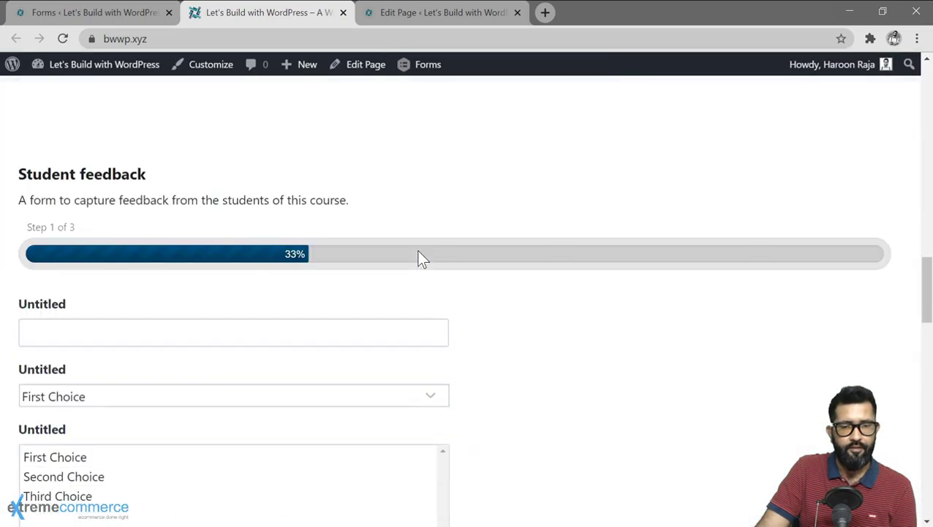
- Examine the live form's progress bar and first page, and advance through its pages to the last step
{"action": "scroll", "coordinate": [419, 258], "scroll_direction": "down", "scroll_amount": 1}
{"action": "scroll", "coordinate": [277, 152], "scroll_direction": "up", "scroll_amount": 5}
{"action": "scroll", "coordinate": [277, 146], "scroll_direction": "down", "scroll_amount": 5}
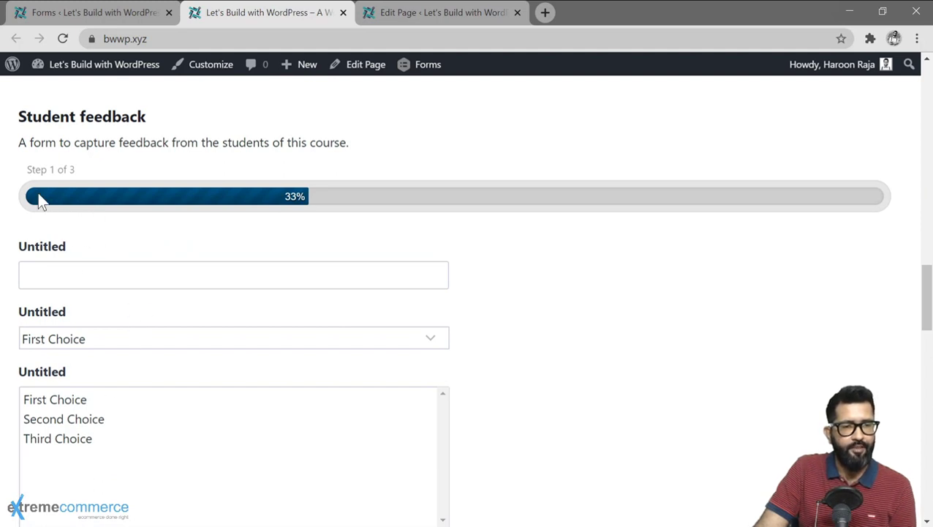
{"action": "scroll", "coordinate": [136, 318], "scroll_direction": "down", "scroll_amount": 2}
{"action": "scroll", "coordinate": [219, 336], "scroll_direction": "up", "scroll_amount": 1}
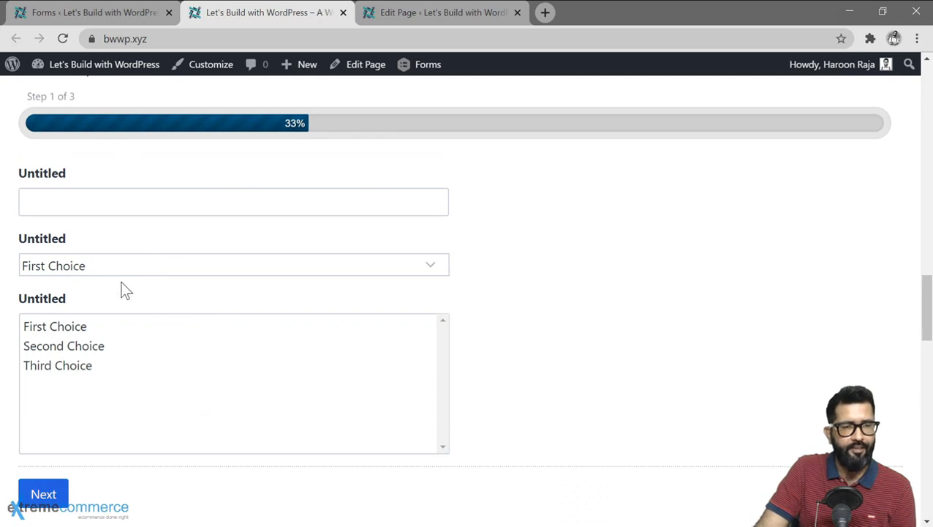
{"action": "left_click", "coordinate": [55, 494]}
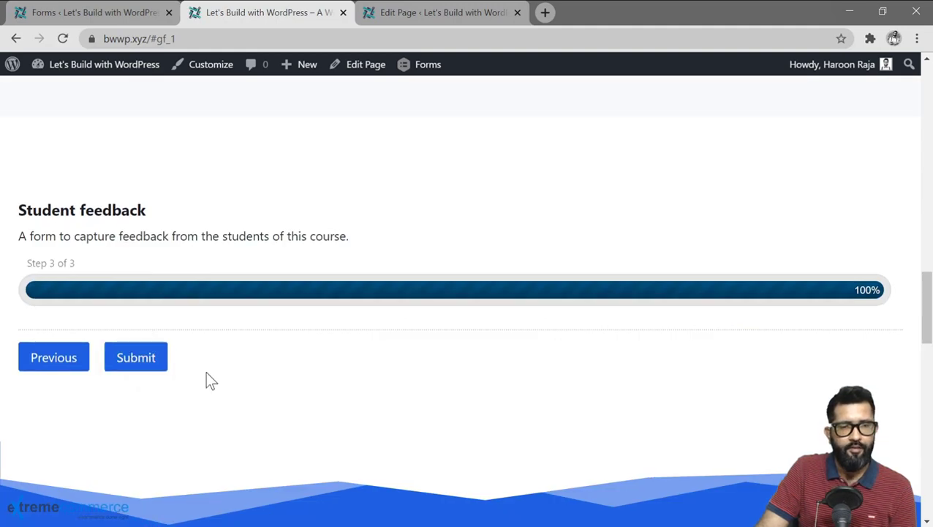
- Return to the form editor and review how the page breaks divide the Student feedback form's fields
{"action": "left_click", "coordinate": [97, 12]}
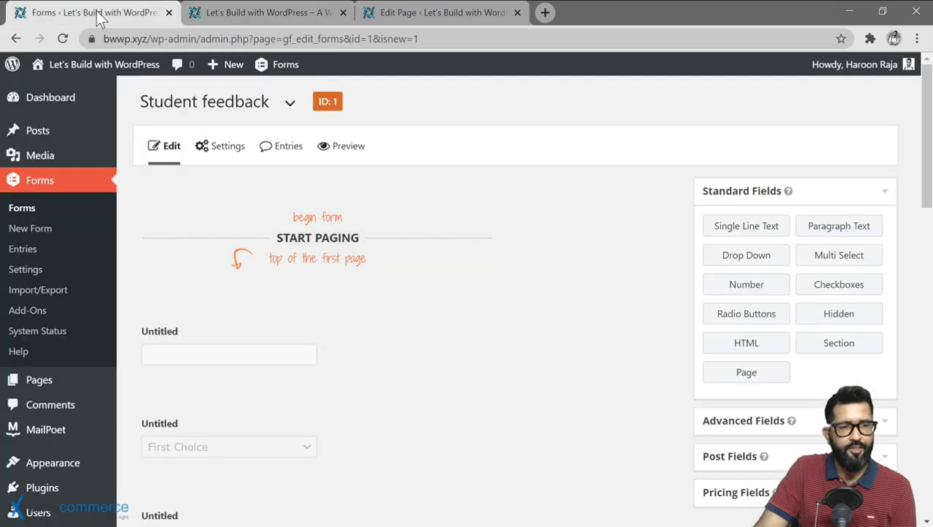
{"action": "scroll", "coordinate": [444, 357], "scroll_direction": "down", "scroll_amount": 2}
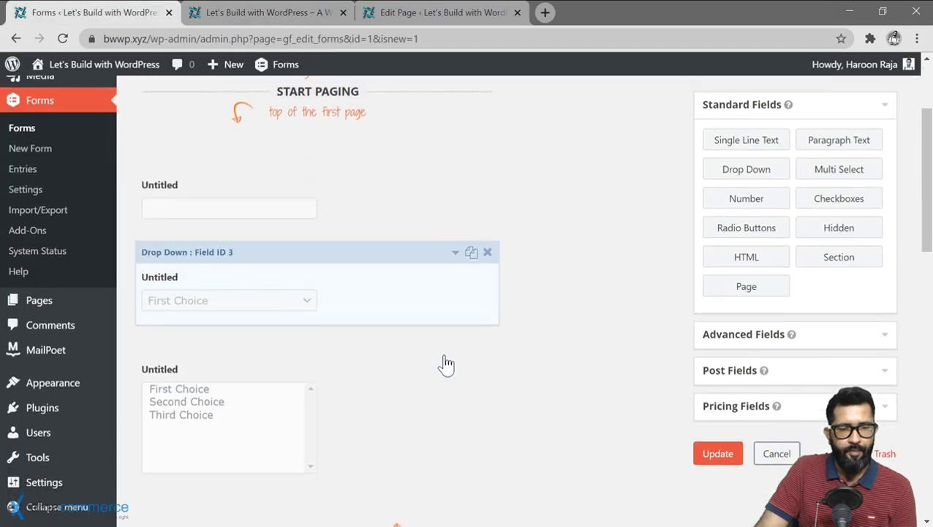
{"action": "scroll", "coordinate": [444, 360], "scroll_direction": "down", "scroll_amount": 1}
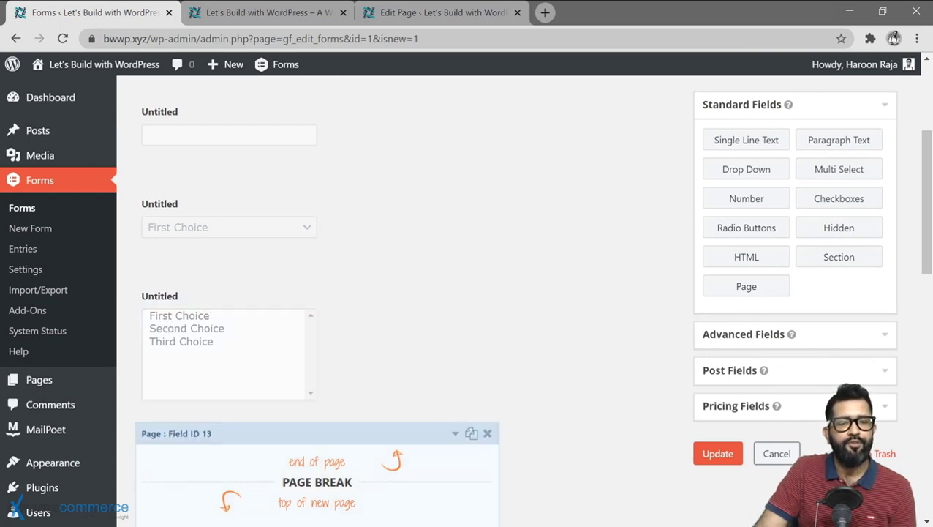
{"action": "scroll", "coordinate": [302, 462], "scroll_direction": "down", "scroll_amount": 2}
{"action": "scroll", "coordinate": [190, 336], "scroll_direction": "up", "scroll_amount": 2}
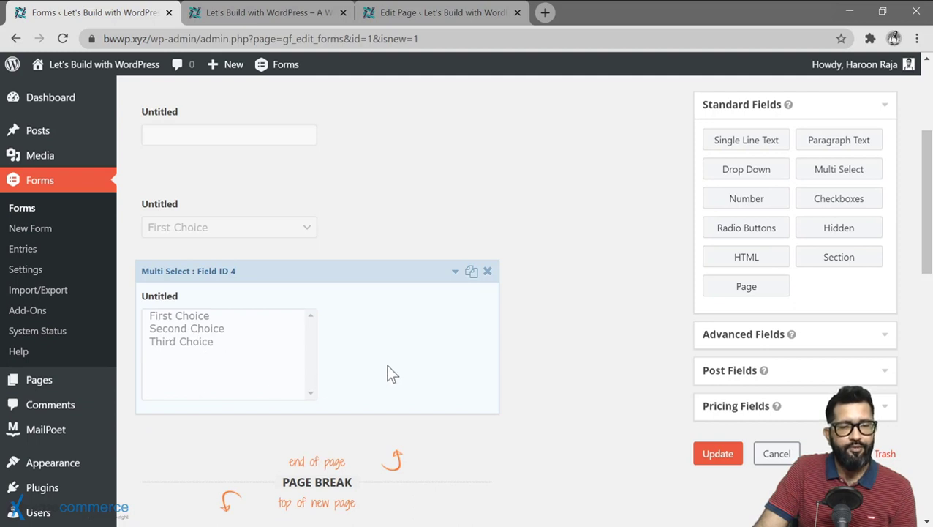
{"action": "scroll", "coordinate": [390, 372], "scroll_direction": "down", "scroll_amount": 4}
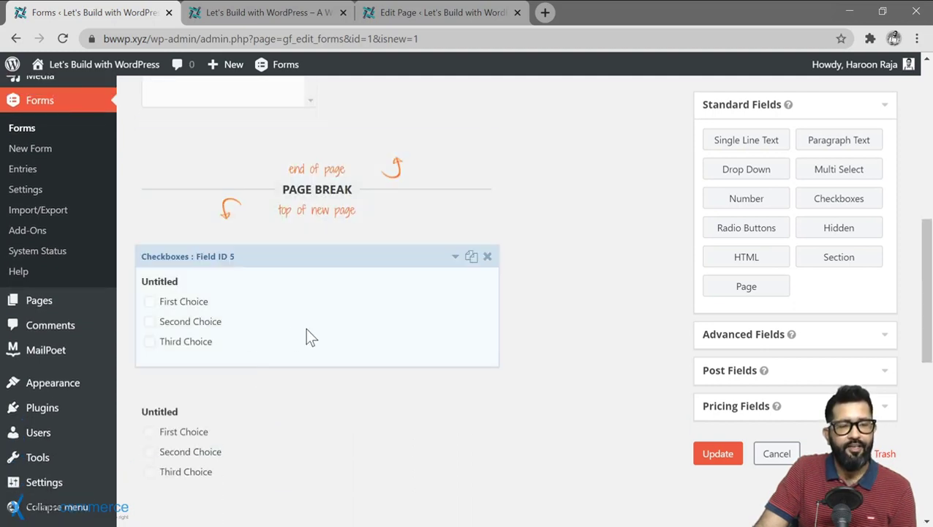
{"action": "scroll", "coordinate": [308, 337], "scroll_direction": "up", "scroll_amount": 2}
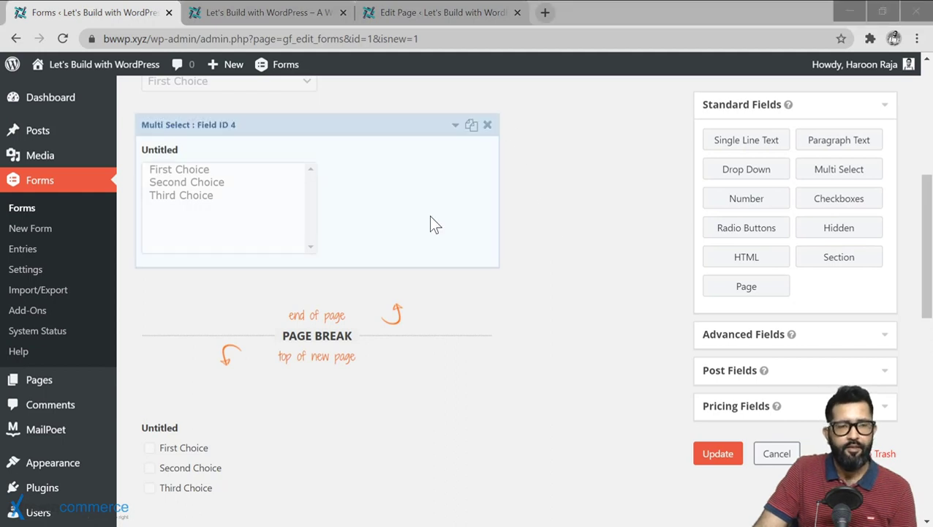
- Expand the Multi Select field and examine its general, appearance and advanced settings, including the conditional logic option
{"action": "left_click", "coordinate": [428, 217]}
{"action": "scroll", "coordinate": [413, 289], "scroll_direction": "down", "scroll_amount": 1}
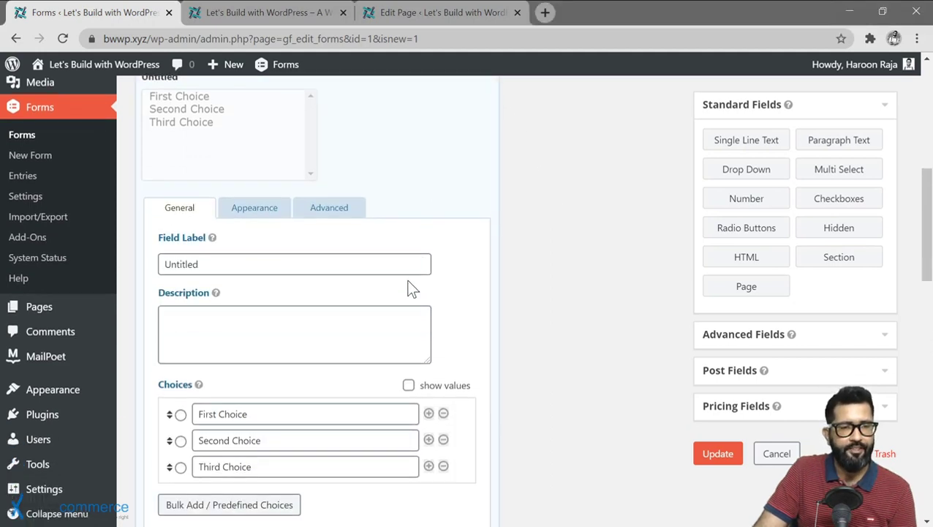
{"action": "left_click_drag", "start_coordinate": [199, 264], "coordinate": [152, 264]}
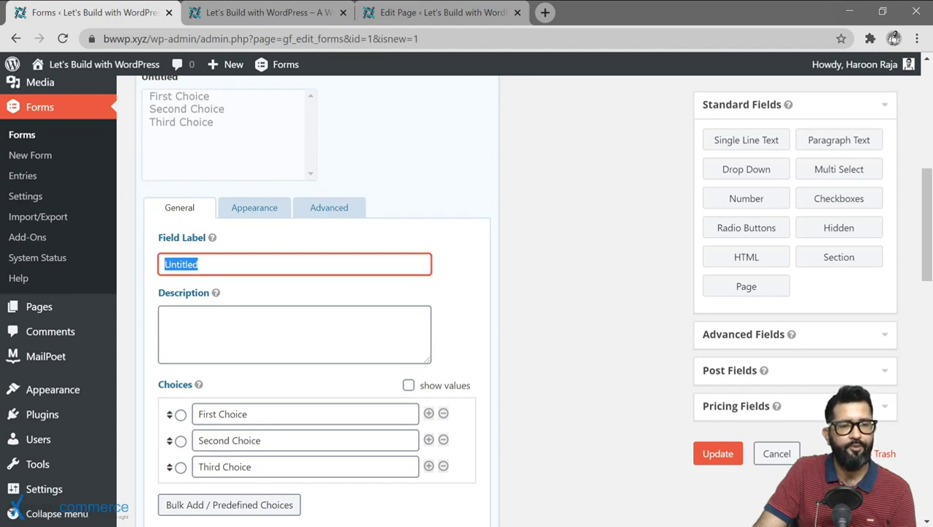
{"action": "left_click", "coordinate": [292, 334]}
{"action": "scroll", "coordinate": [315, 329], "scroll_direction": "down", "scroll_amount": 2}
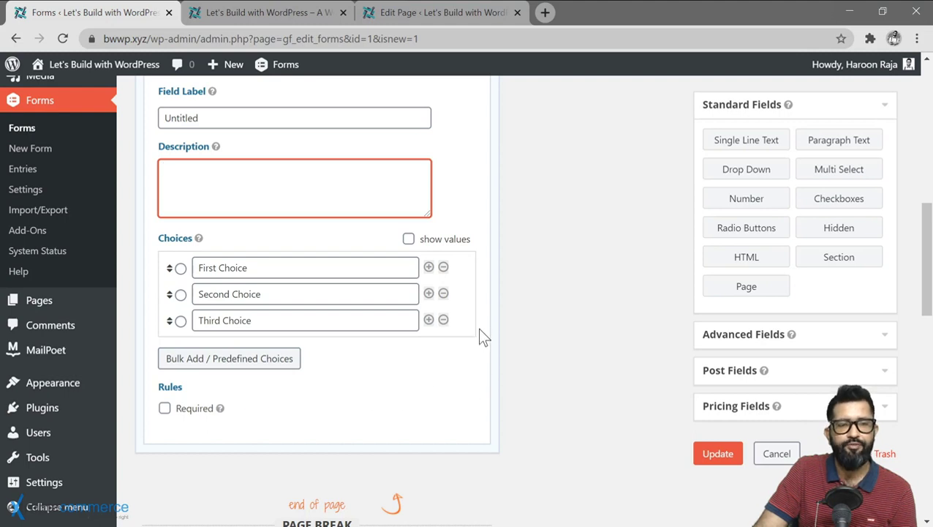
{"action": "scroll", "coordinate": [479, 333], "scroll_direction": "up", "scroll_amount": 1}
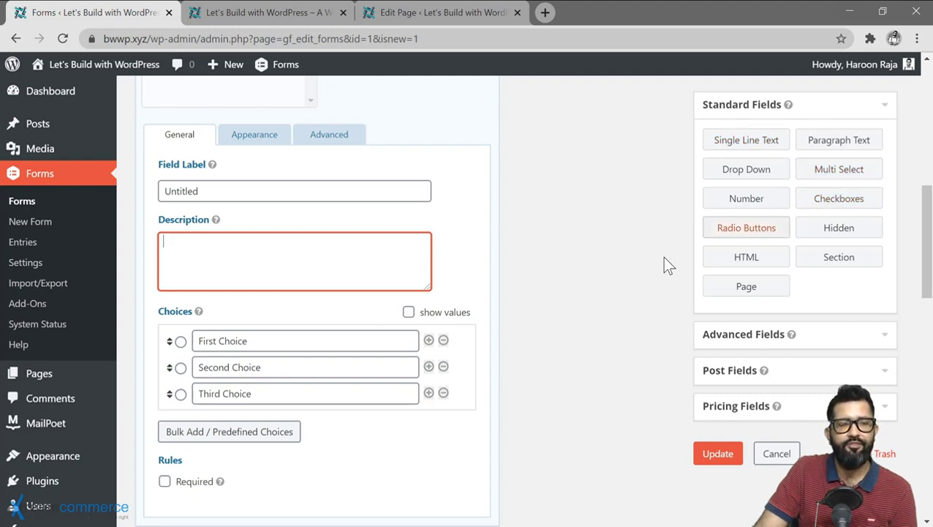
{"action": "left_click", "coordinate": [253, 139]}
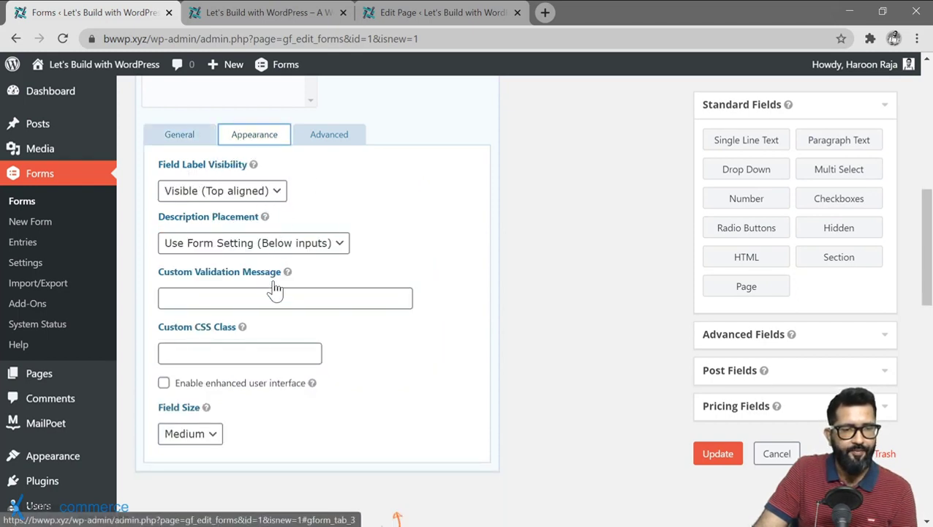
{"action": "left_click", "coordinate": [323, 145]}
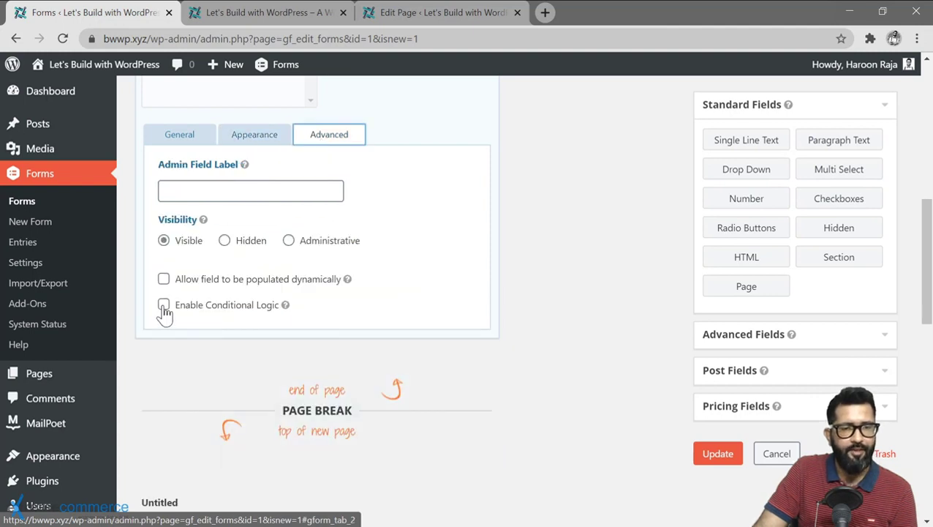
{"action": "scroll", "coordinate": [398, 277], "scroll_direction": "down", "scroll_amount": 4}
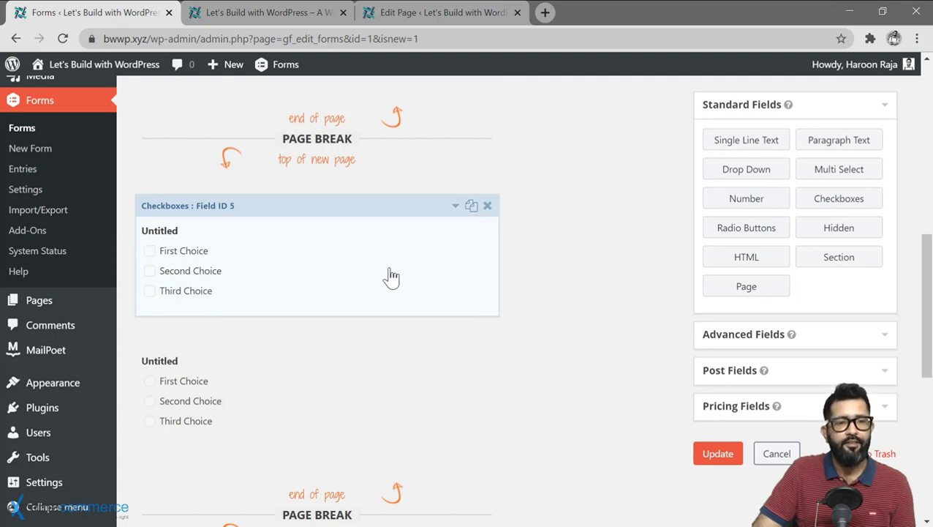
- Set the label of the Checkboxes field below the first page break to "Conditional 1"
{"action": "left_click", "coordinate": [392, 277]}
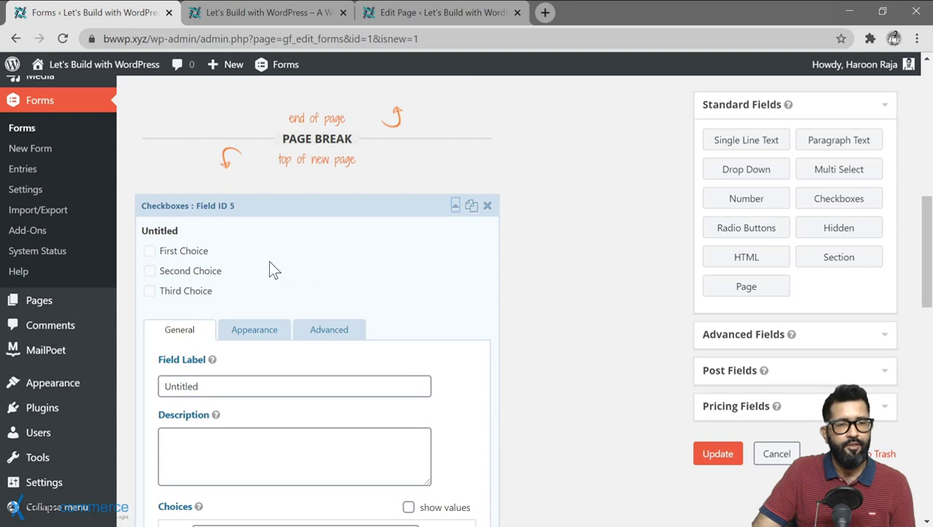
{"action": "scroll", "coordinate": [359, 255], "scroll_direction": "down", "scroll_amount": 1}
{"action": "left_click", "coordinate": [351, 313]}
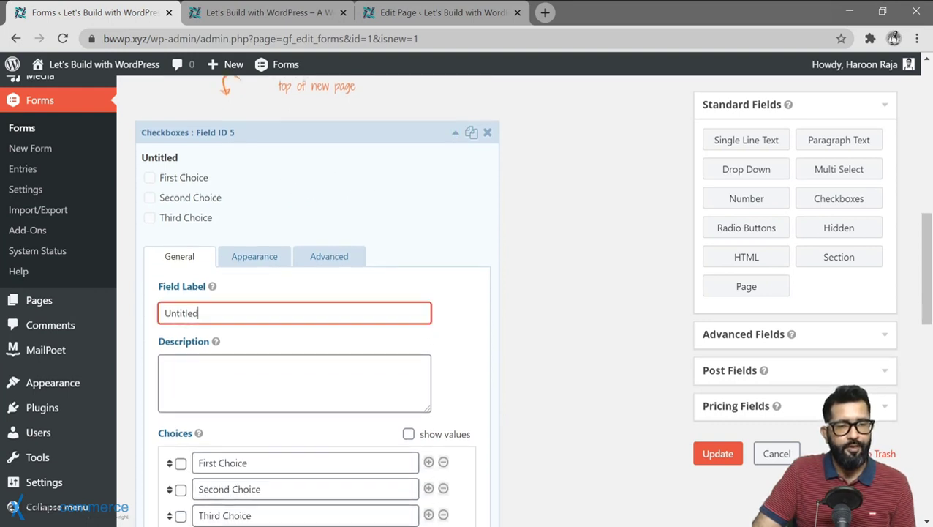
{"action": "key", "text": "ctrl+a"}
{"action": "type", "text": "Conditiona"}
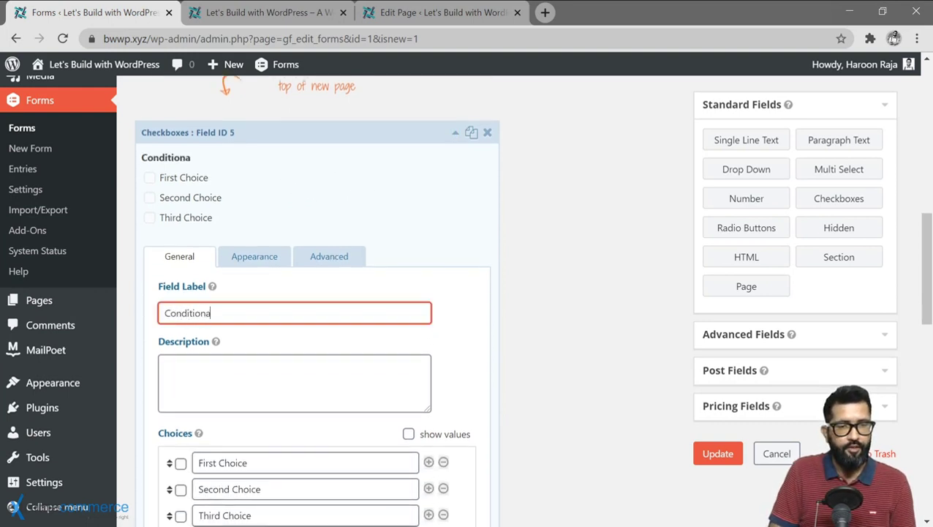
- Rename the Checkboxes field's options to First Choice C1, Second Choice C1 and Third Choice C1, and collapse its settings
{"action": "scroll", "coordinate": [315, 292], "scroll_direction": "down", "scroll_amount": 2}
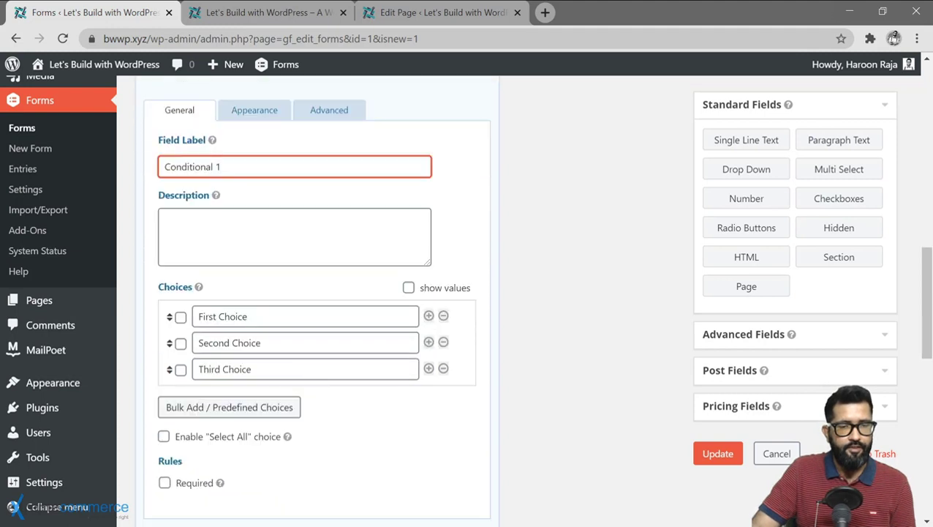
{"action": "left_click", "coordinate": [253, 316]}
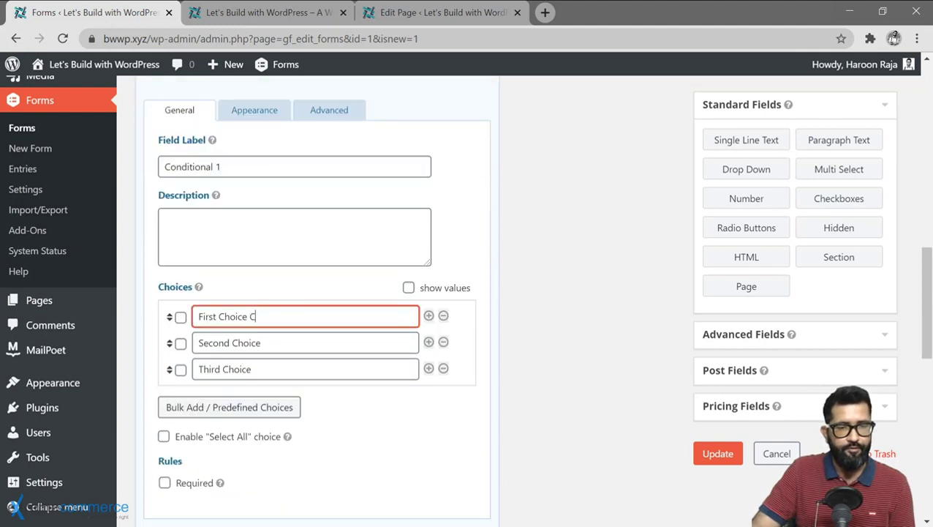
{"action": "left_click", "coordinate": [263, 342]}
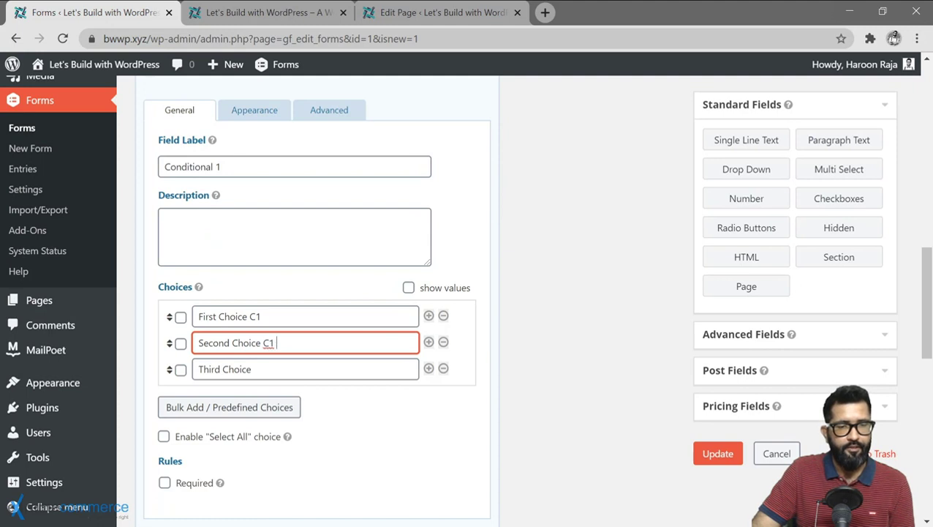
{"action": "left_click", "coordinate": [252, 369]}
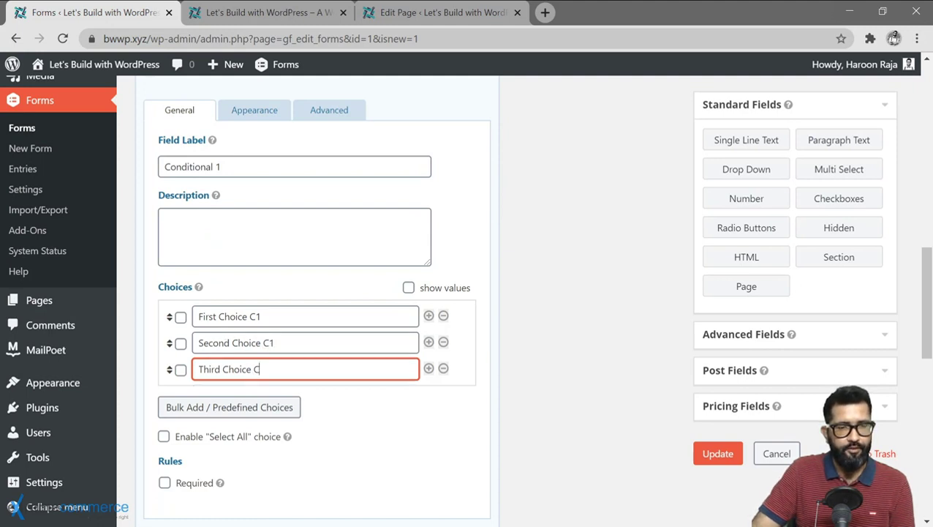
{"action": "scroll", "coordinate": [439, 179], "scroll_direction": "up", "scroll_amount": 1}
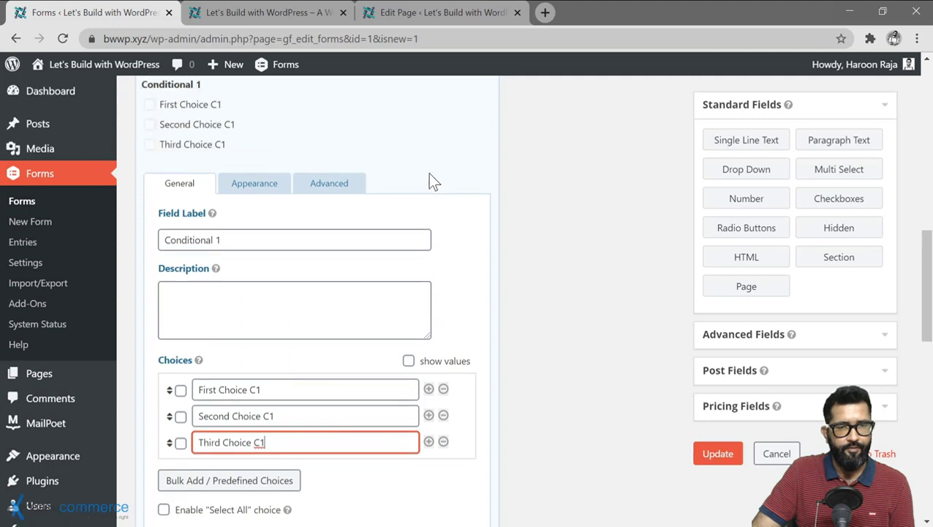
{"action": "left_click", "coordinate": [428, 172]}
- Set the label of the Radio Buttons field below the checkboxes to "Conditional 2"
{"action": "left_click", "coordinate": [399, 337]}
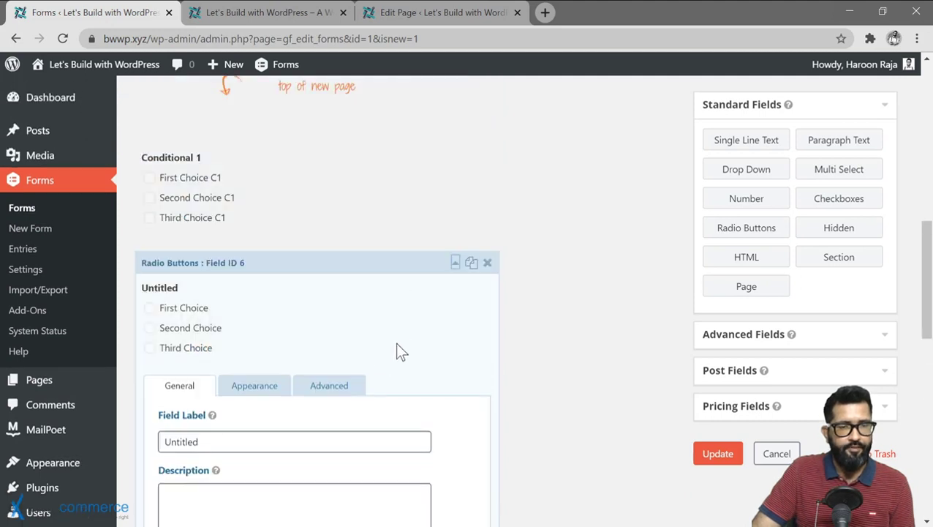
{"action": "key", "text": "BackSpace"}
{"action": "key", "text": "BackSpace"}
{"action": "key", "text": "BackSpace"}
{"action": "key", "text": "BackSpace"}
{"action": "key", "text": "BackSpace"}
{"action": "key", "text": "BackSpace"}
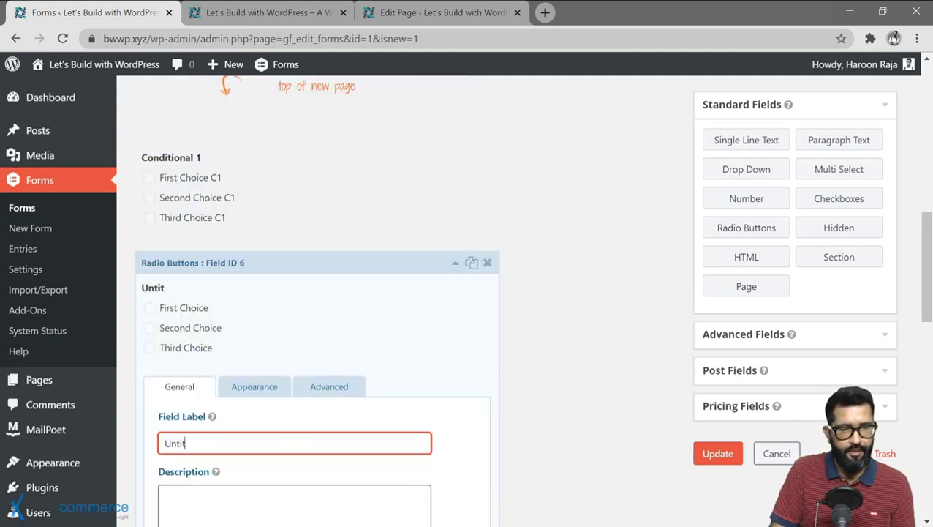
{"action": "type", "text": "Cond"}
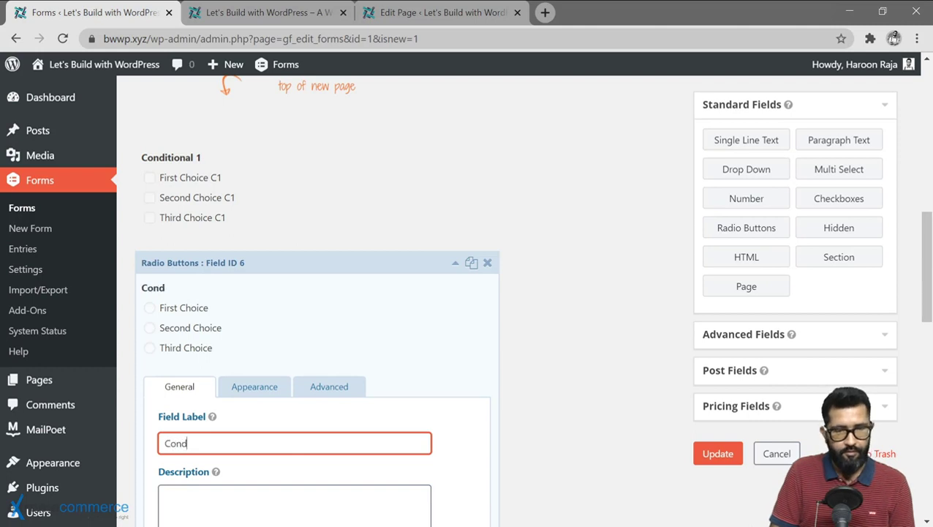
{"action": "type", "text": "itional 2"}
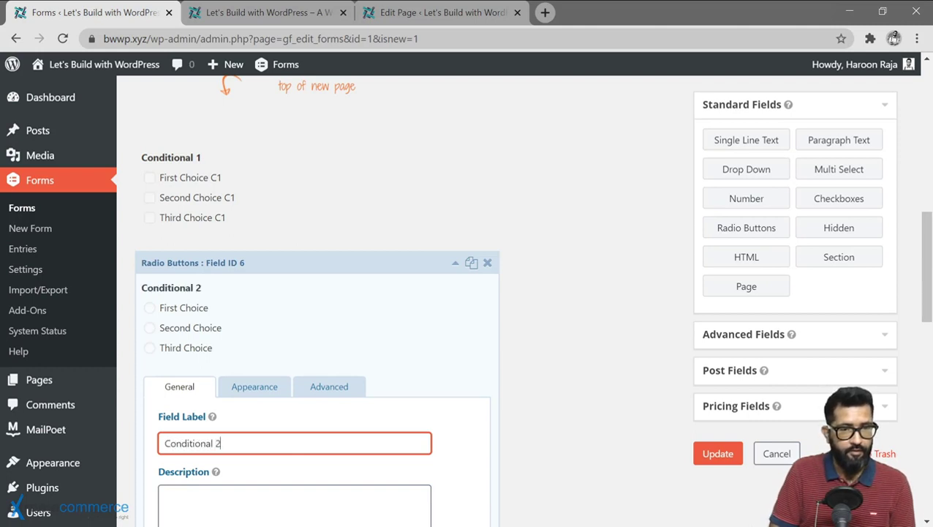
- Rename the Conditional 2 field's options to First Choice C2, Second Choice C2 and Third Choice C2
{"action": "scroll", "coordinate": [364, 381], "scroll_direction": "down", "scroll_amount": 1}
{"action": "scroll", "coordinate": [374, 345], "scroll_direction": "down", "scroll_amount": 2}
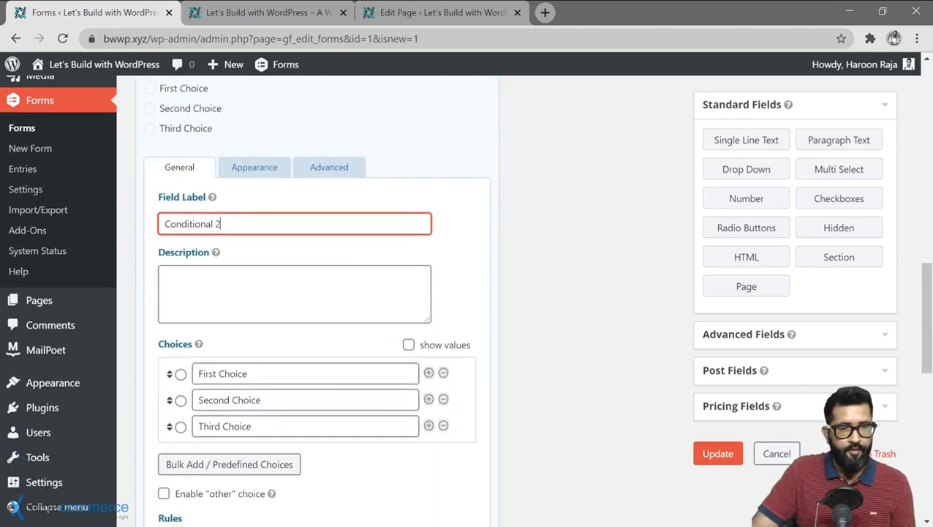
{"action": "left_click", "coordinate": [366, 373]}
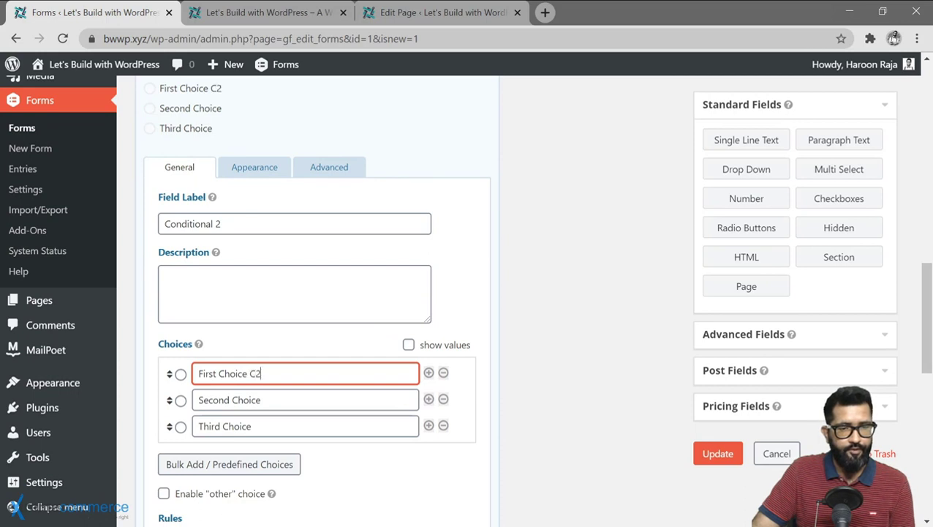
{"action": "left_click", "coordinate": [292, 400]}
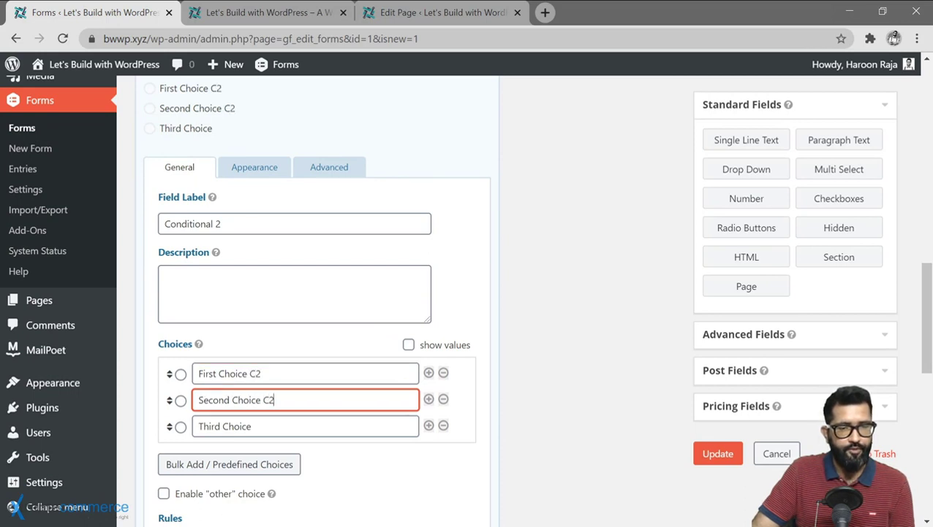
{"action": "left_click", "coordinate": [292, 426]}
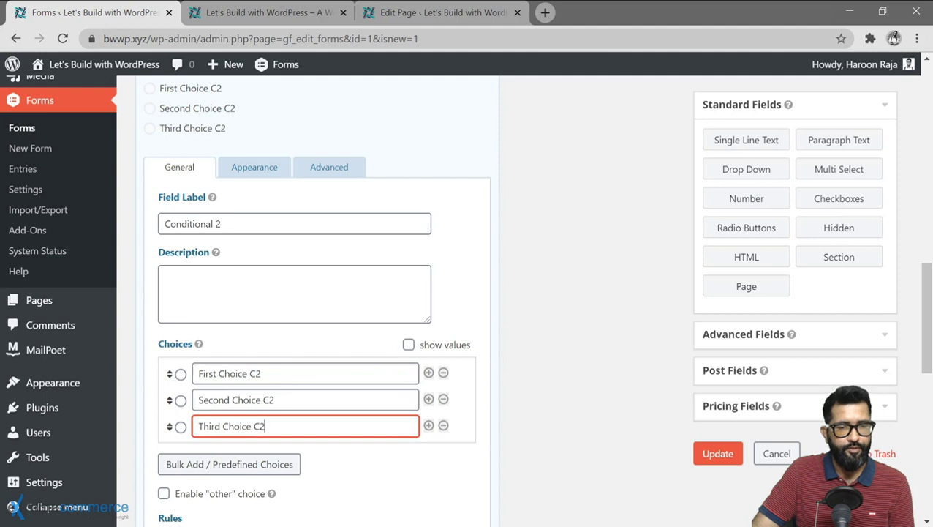
- Set the label of the Multi Select field above the first page break to "Condition Basis"
{"action": "scroll", "coordinate": [462, 284], "scroll_direction": "up", "scroll_amount": 7}
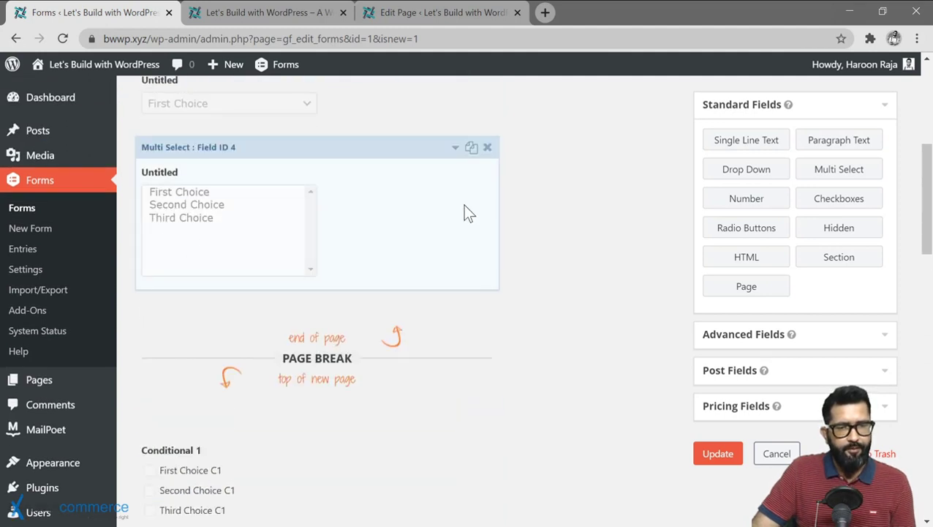
{"action": "left_click", "coordinate": [389, 210]}
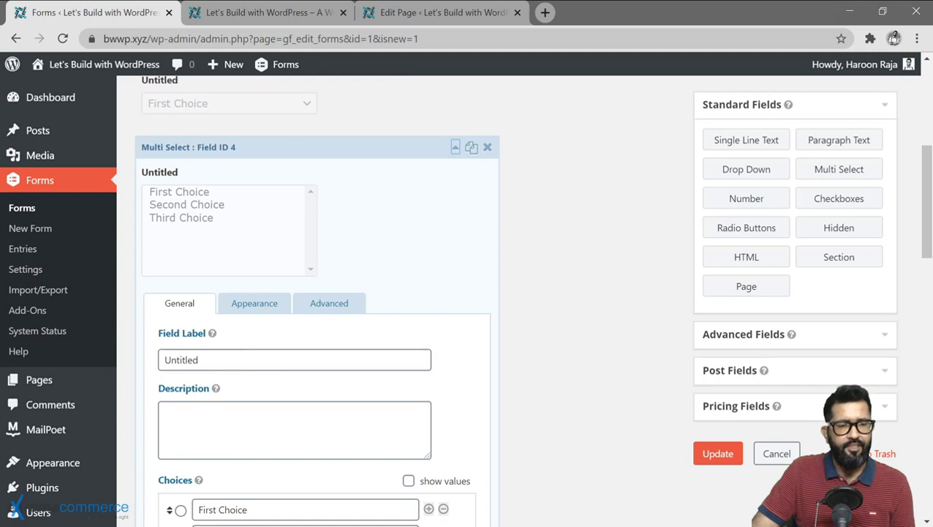
{"action": "left_click", "coordinate": [240, 358]}
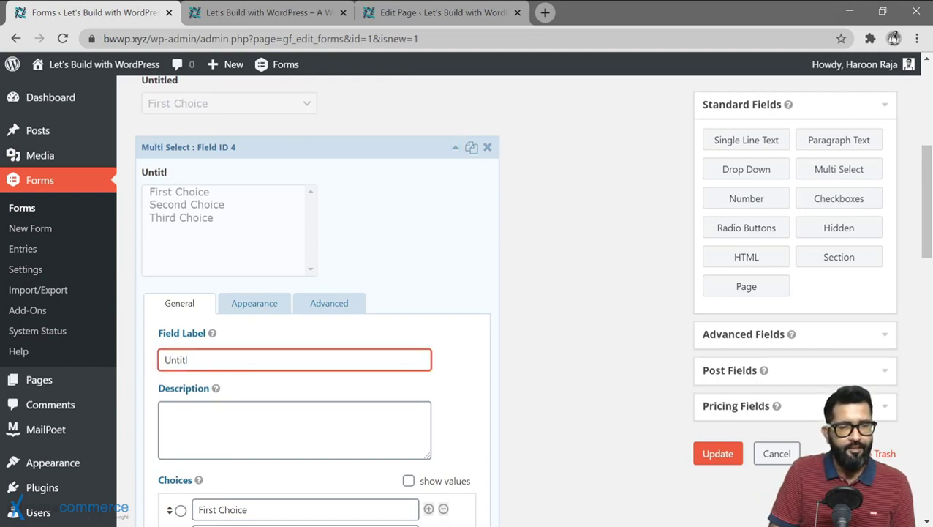
{"action": "key", "text": "BackSpace"}
{"action": "key", "text": "BackSpace"}
{"action": "key", "text": "BackSpace"}
{"action": "key", "text": "BackSpace"}
{"action": "key", "text": "BackSpace"}
{"action": "key", "text": "BackSpace"}
{"action": "type", "text": "Condi"}
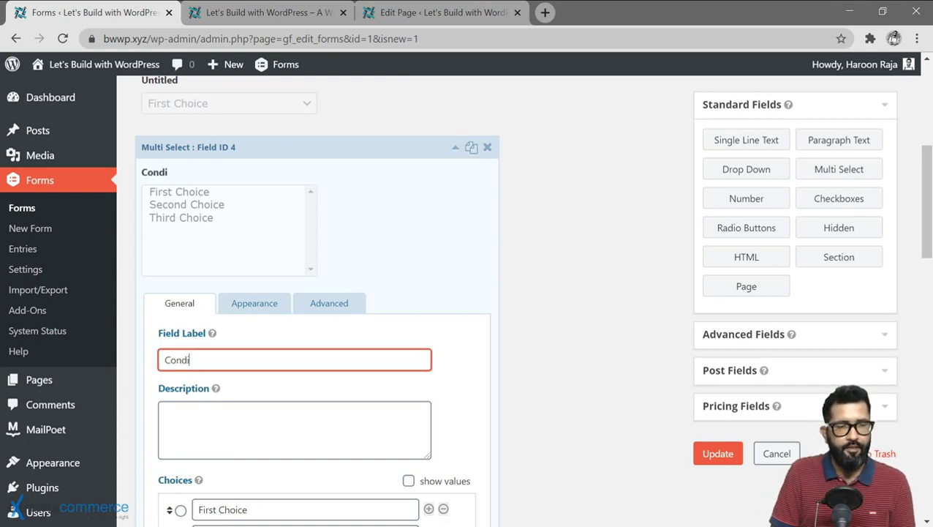
{"action": "type", "text": "tion Basi"}
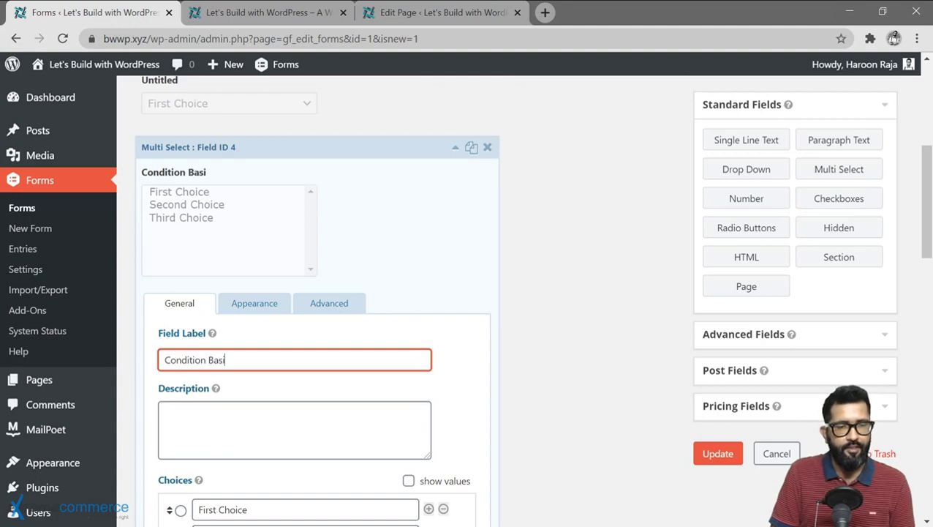
{"action": "type", "text": "s"}
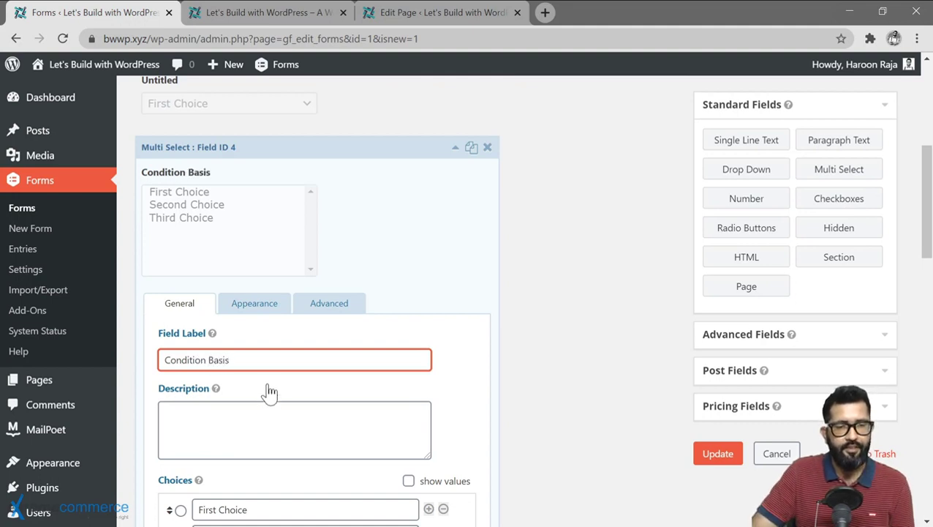
{"action": "left_click", "coordinate": [302, 408]}
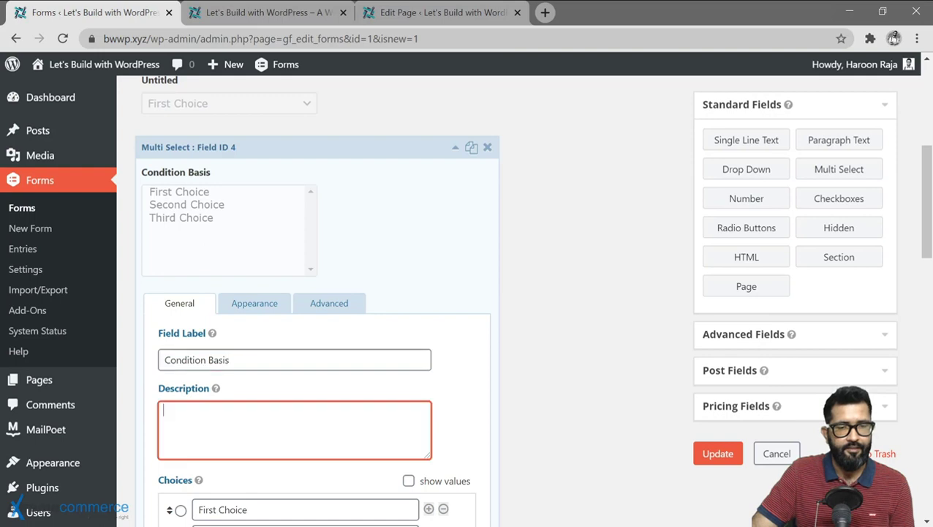
- Enable conditional logic in the advanced settings of the Conditional 1 checkboxes field
{"action": "scroll", "coordinate": [427, 306], "scroll_direction": "down", "scroll_amount": 8}
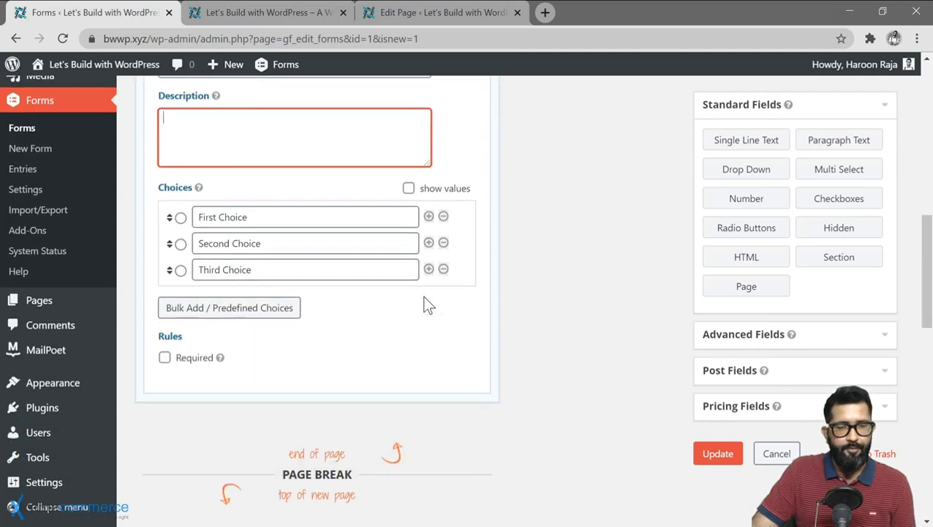
{"action": "left_click", "coordinate": [410, 307]}
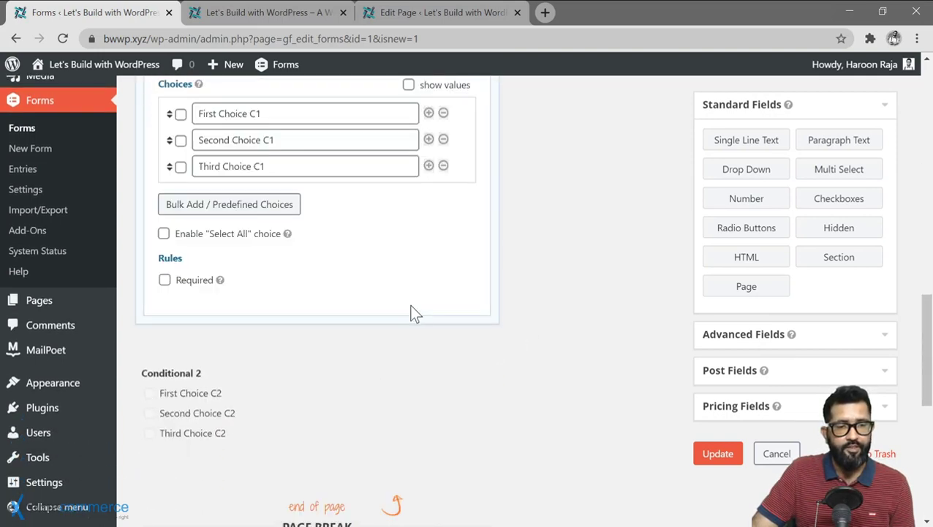
{"action": "scroll", "coordinate": [381, 247], "scroll_direction": "up", "scroll_amount": 3}
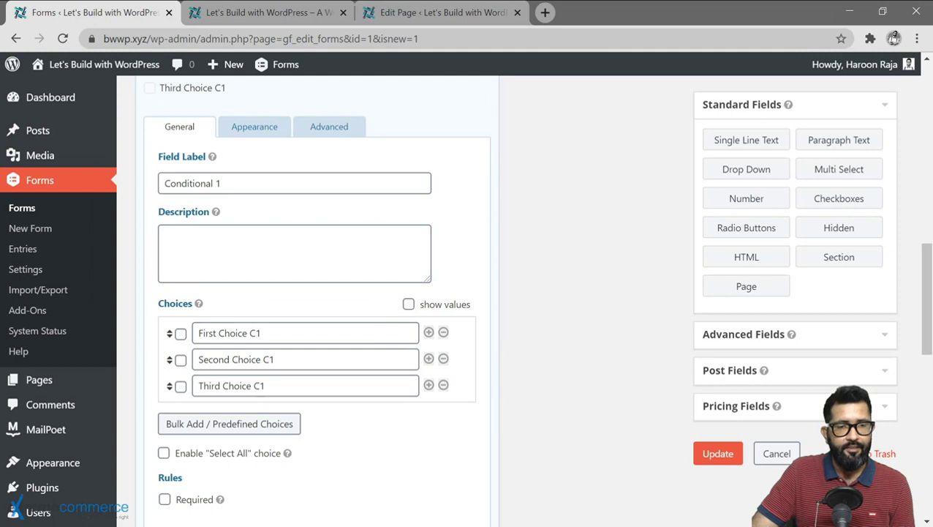
{"action": "left_click", "coordinate": [329, 127]}
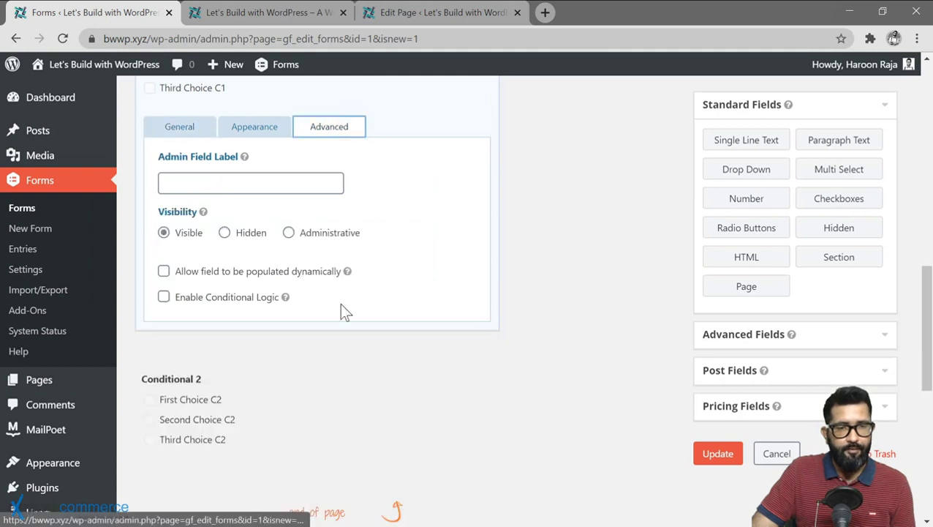
{"action": "left_click", "coordinate": [164, 298]}
{"action": "scroll", "coordinate": [391, 288], "scroll_direction": "up", "scroll_amount": 1}
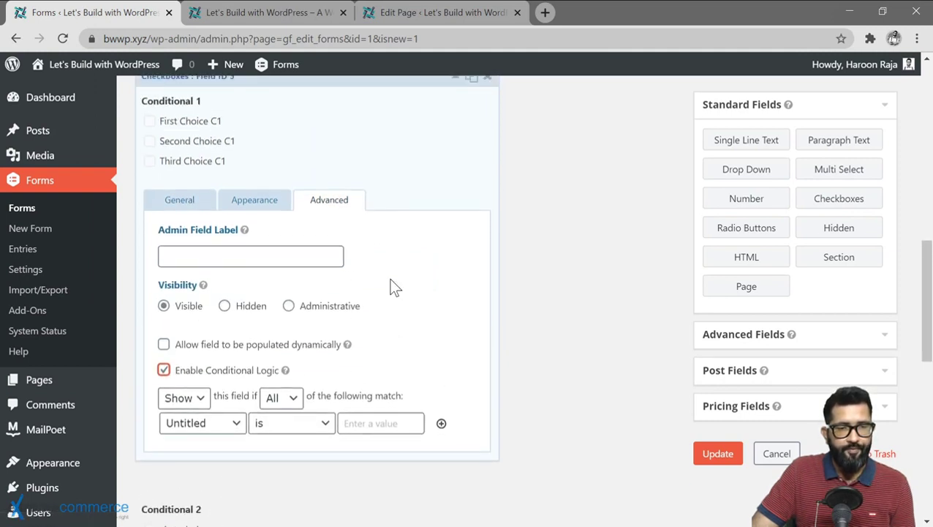
- Set the Conditional 1 field's logic to Show the field if All of the rules match
{"action": "left_click", "coordinate": [206, 408]}
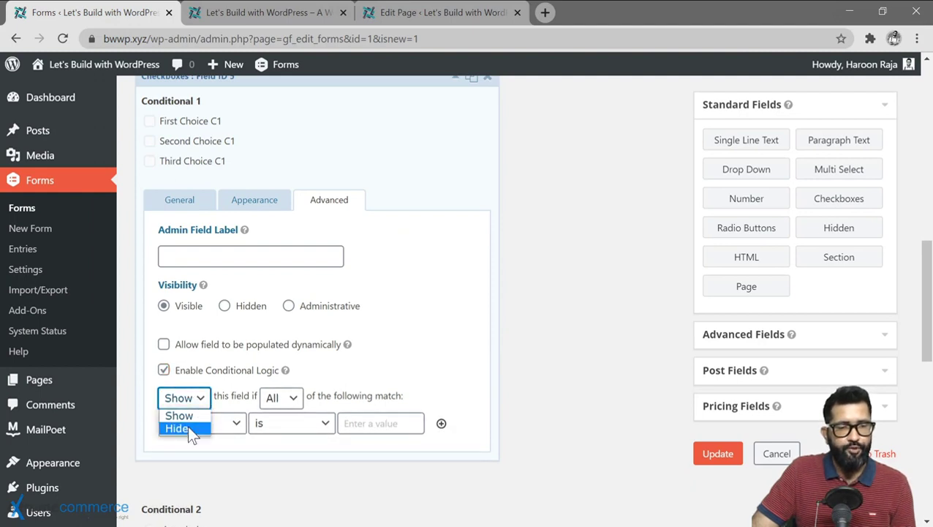
{"action": "left_click", "coordinate": [196, 413]}
{"action": "left_click", "coordinate": [291, 404]}
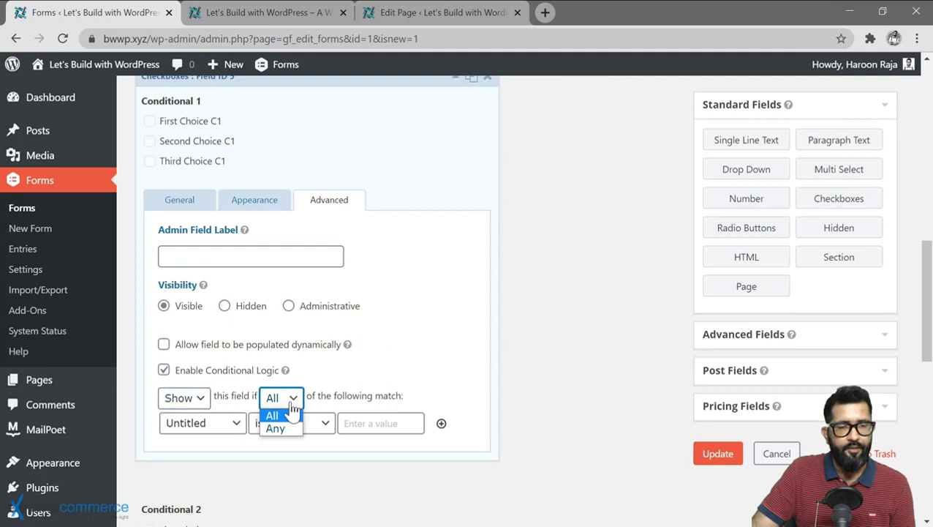
{"action": "left_click", "coordinate": [291, 400]}
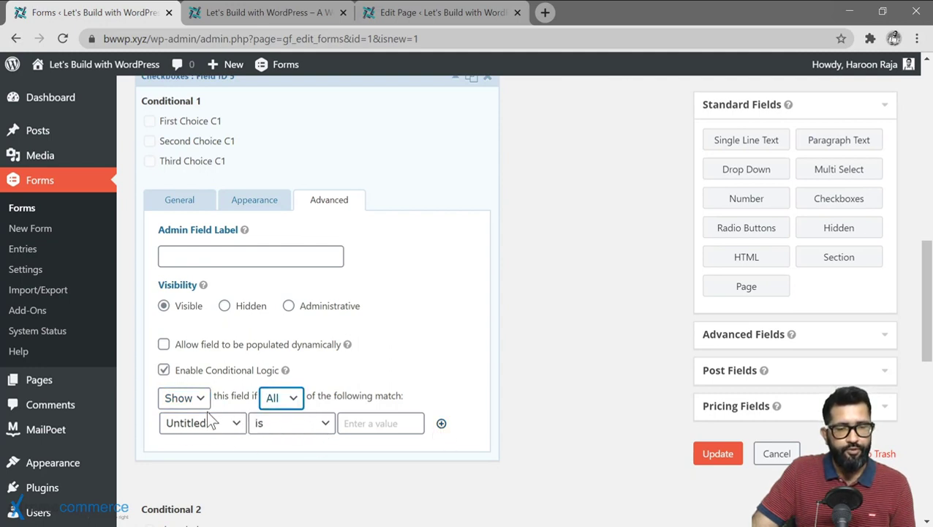
{"action": "left_click", "coordinate": [388, 448]}
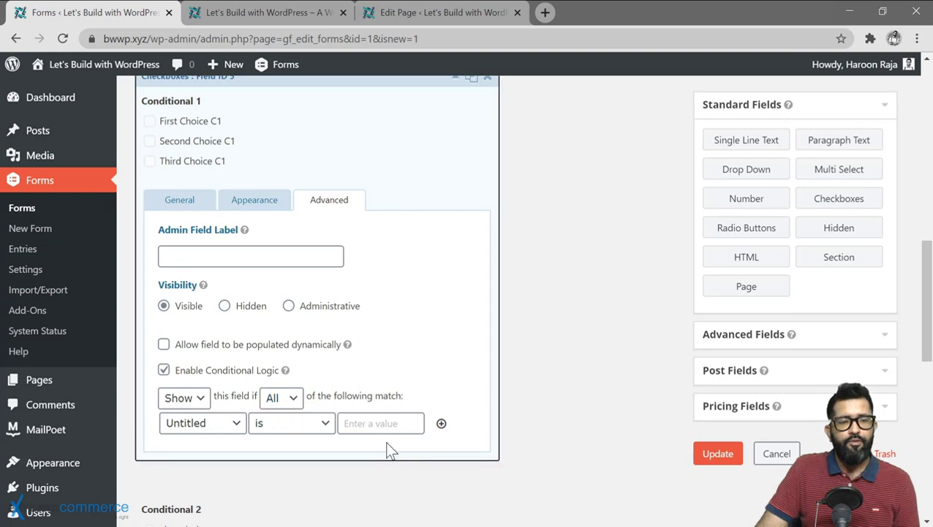
- Add two extra rule rows to the Conditional 1 field's logic and remove both again
{"action": "left_click", "coordinate": [441, 424]}
{"action": "left_click", "coordinate": [441, 449]}
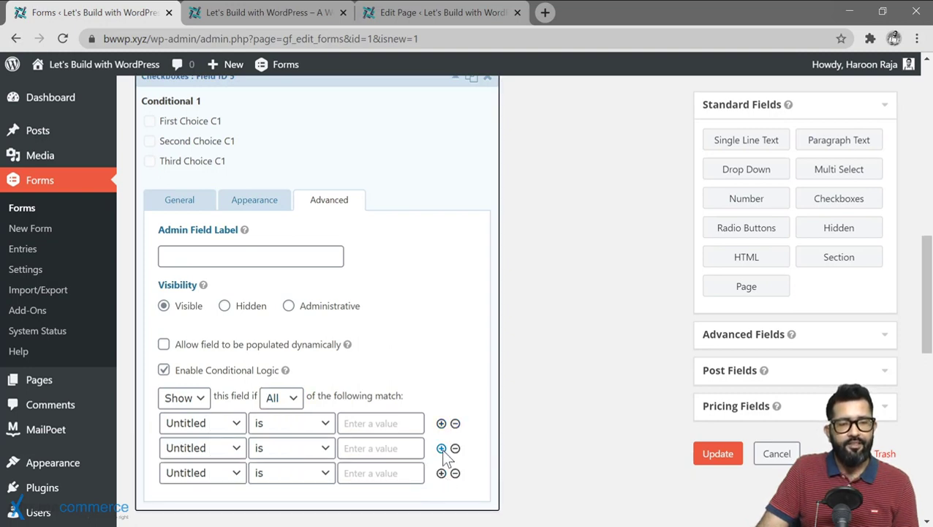
{"action": "left_click", "coordinate": [454, 474]}
{"action": "left_click", "coordinate": [455, 449]}
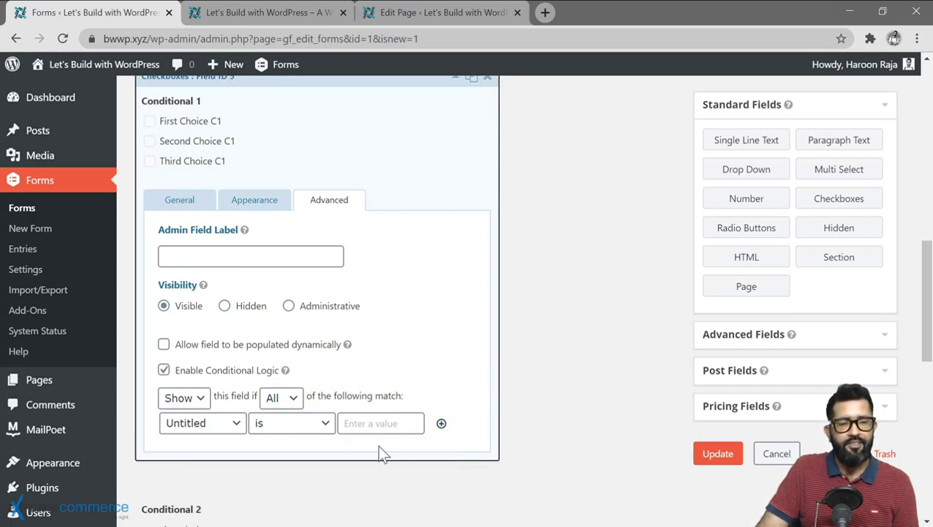
- Define the Conditional 1 field's logic rule as Condition Basis is First Choice
{"action": "left_click", "coordinate": [236, 430]}
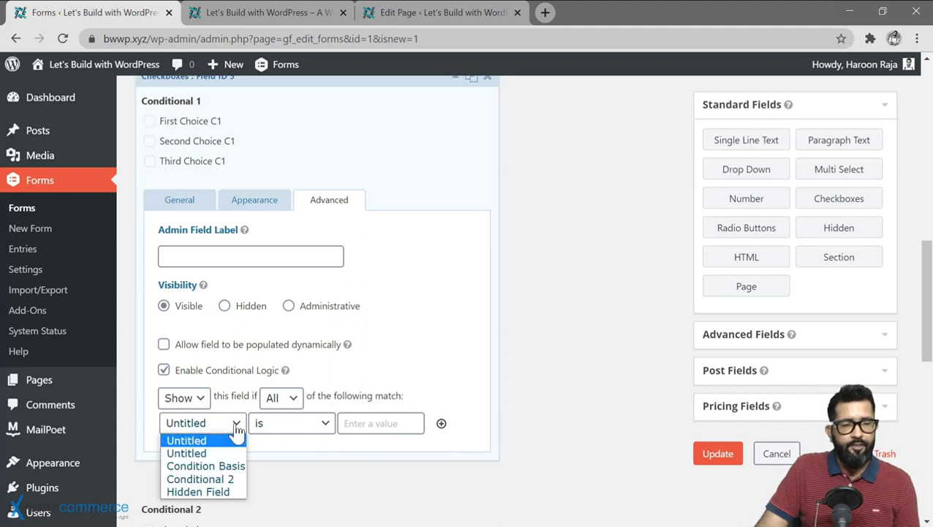
{"action": "left_click", "coordinate": [206, 466]}
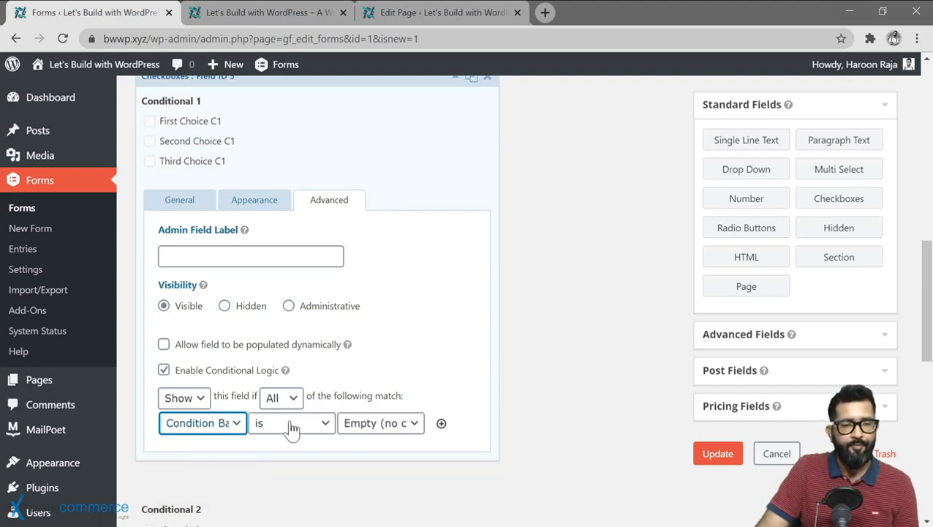
{"action": "left_click", "coordinate": [324, 430]}
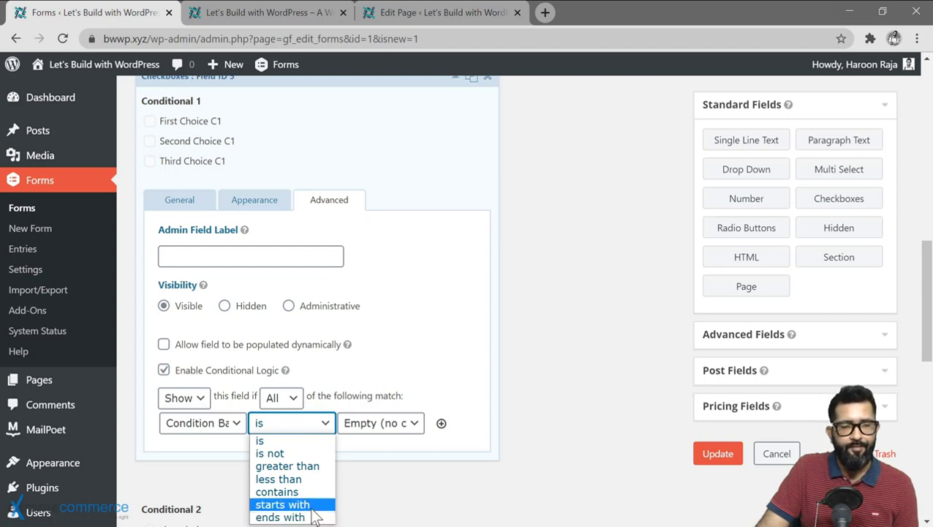
{"action": "left_click", "coordinate": [302, 441]}
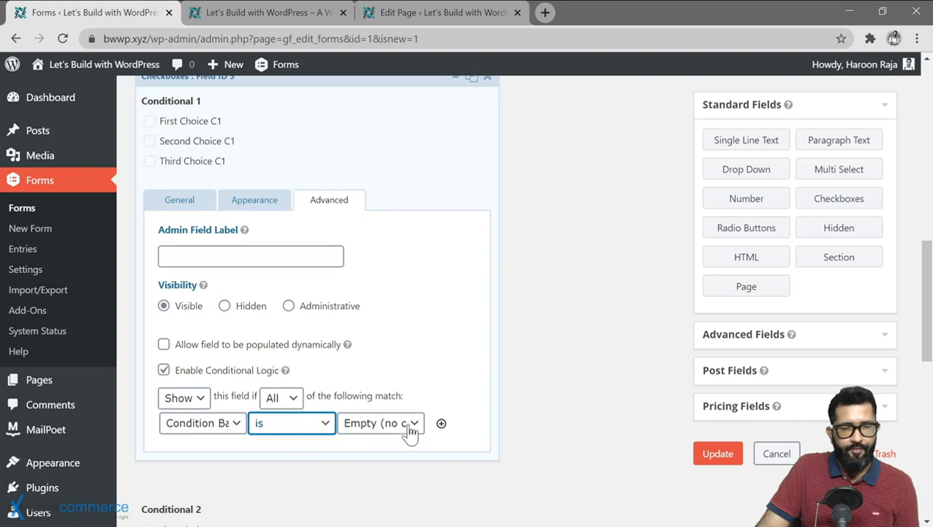
{"action": "left_click", "coordinate": [412, 431]}
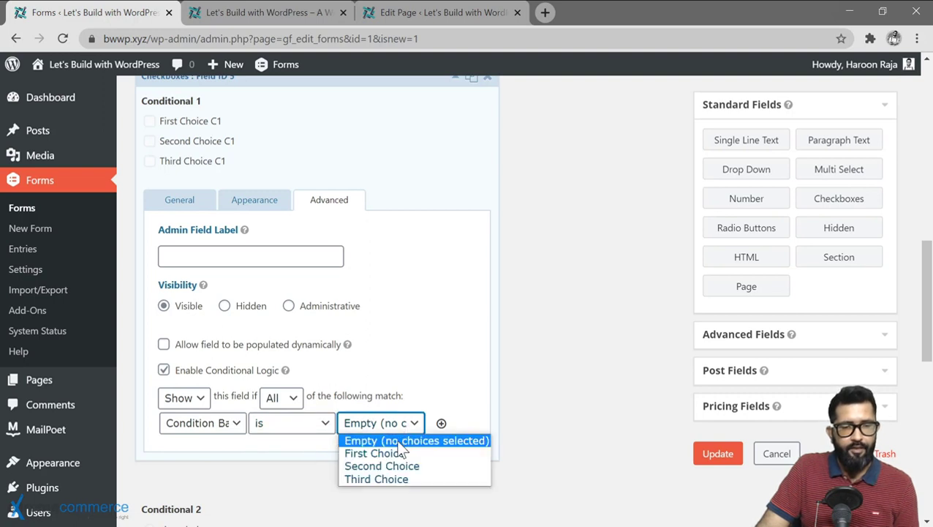
{"action": "left_click", "coordinate": [371, 459]}
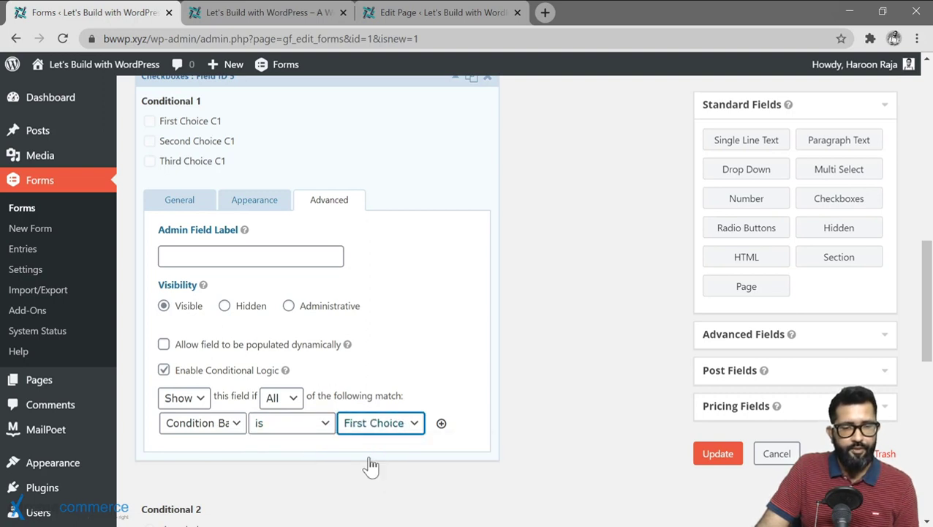
{"action": "left_click", "coordinate": [234, 425]}
{"action": "left_click", "coordinate": [234, 424]}
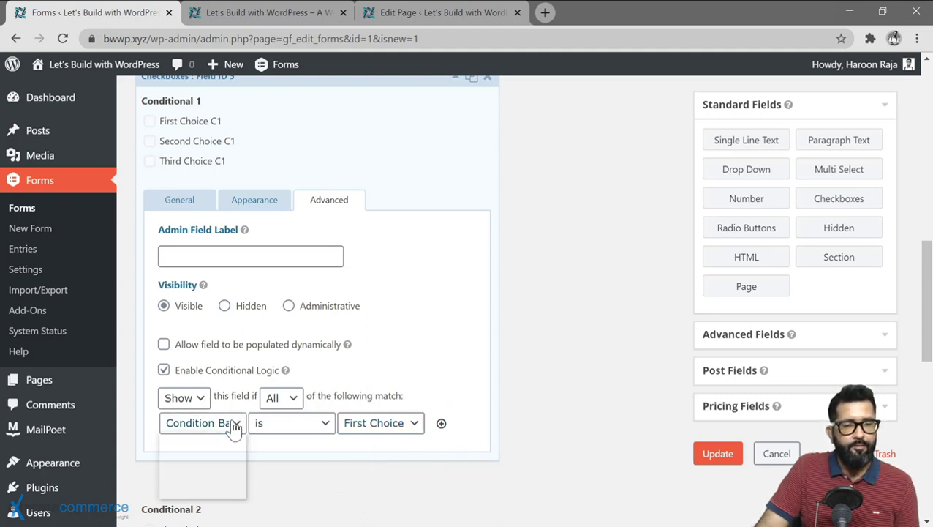
{"action": "left_click", "coordinate": [412, 425]}
{"action": "left_click", "coordinate": [410, 425]}
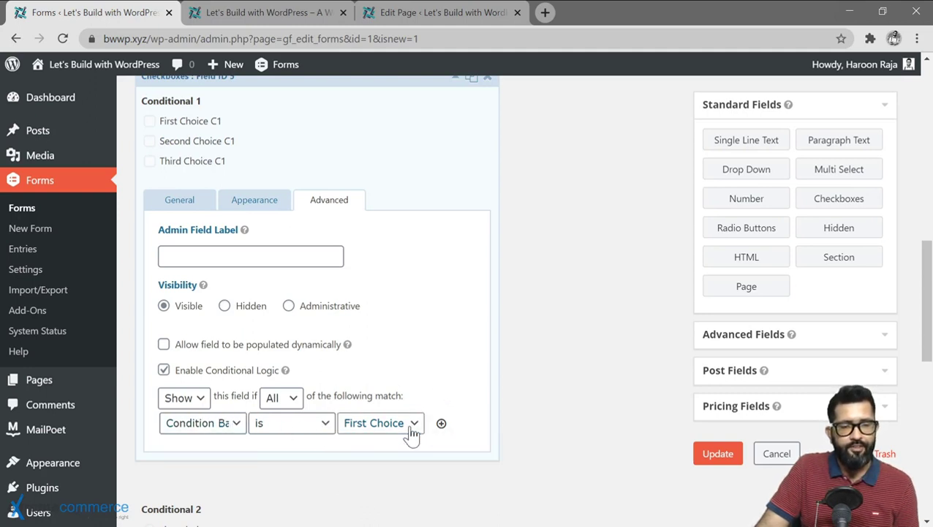
- Switch the Conditional 1 field's conditional logic from showing the field to Hide
{"action": "left_click", "coordinate": [203, 404]}
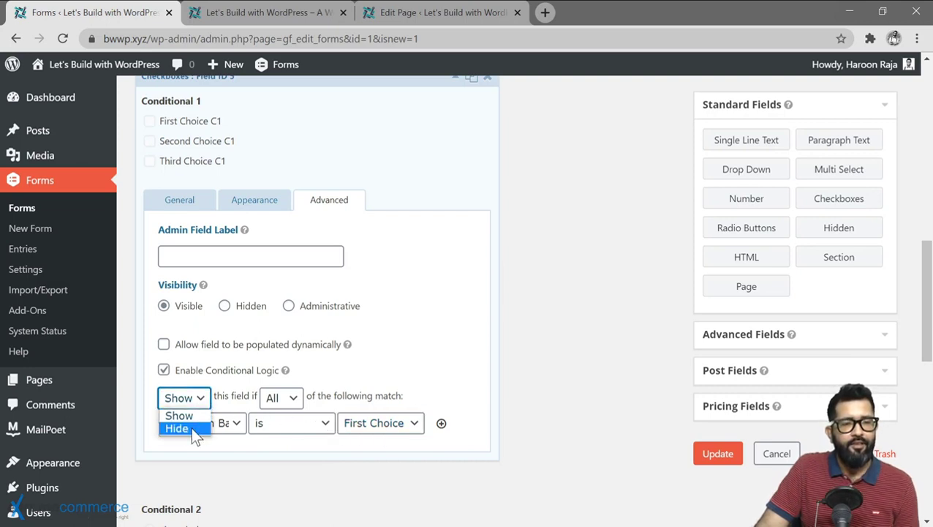
{"action": "left_click", "coordinate": [196, 434]}
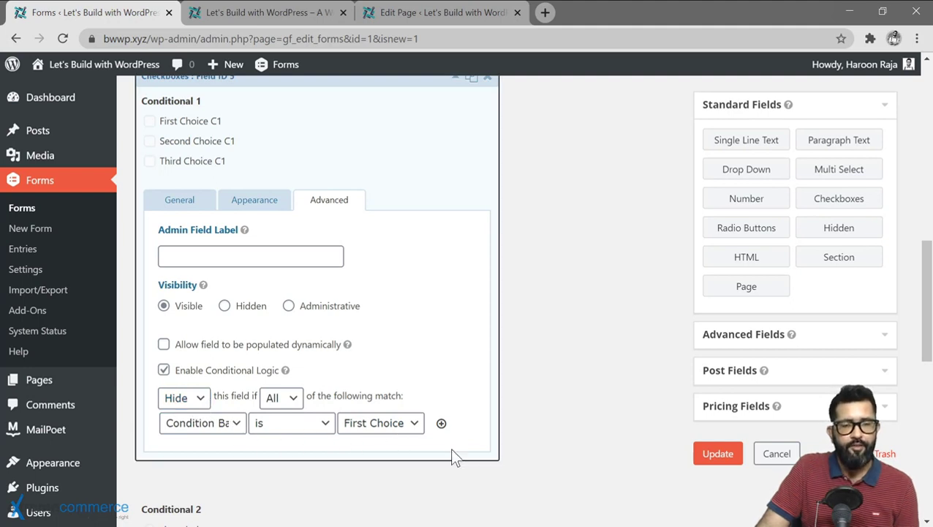
- Add a second rule to the Conditional 1 field's logic: the second Untitled field is ABC
{"action": "left_click", "coordinate": [442, 423]}
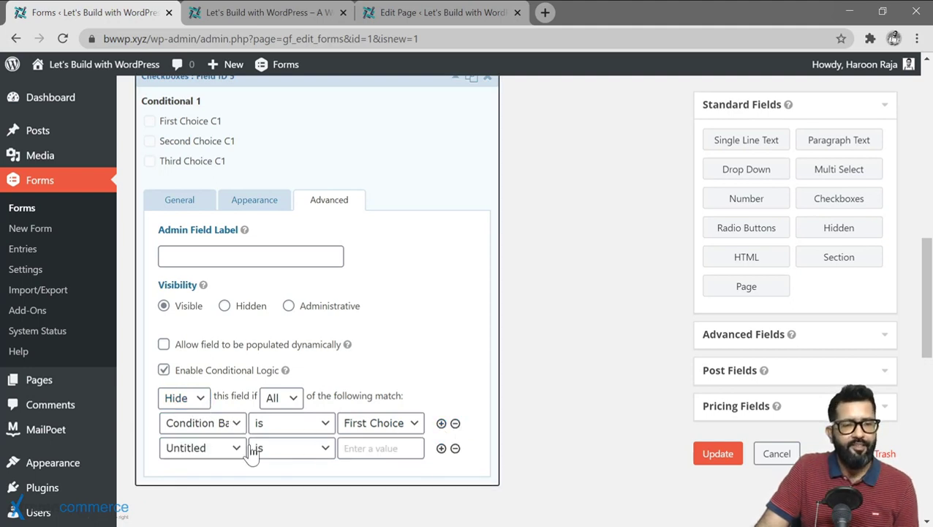
{"action": "left_click", "coordinate": [234, 450]}
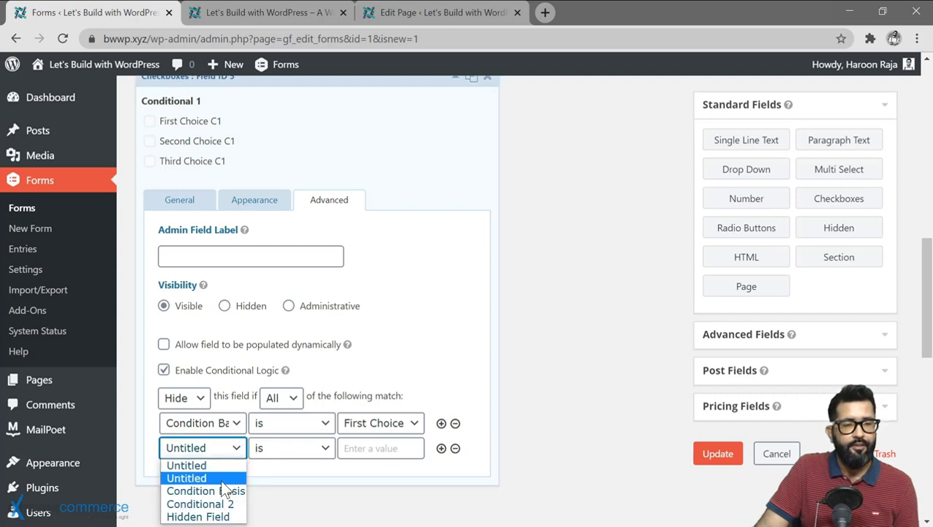
{"action": "left_click", "coordinate": [186, 477]}
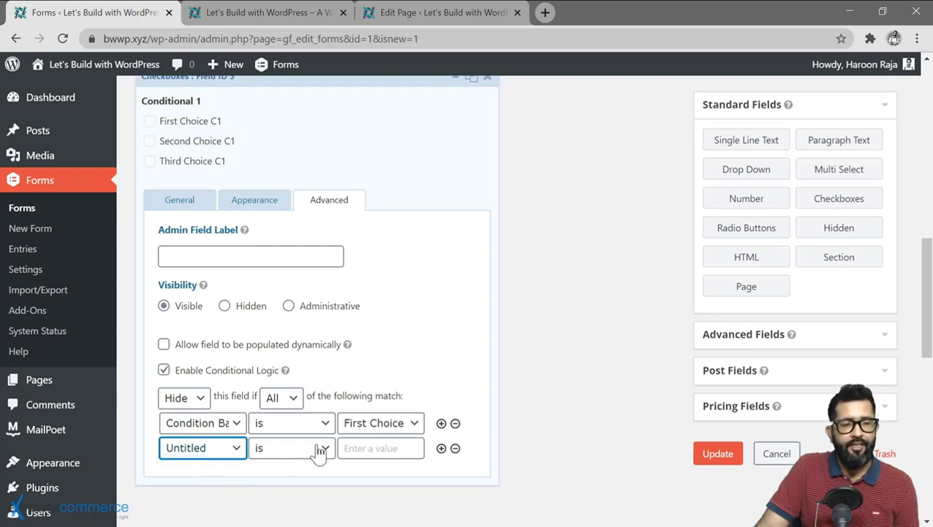
{"action": "left_click", "coordinate": [369, 447]}
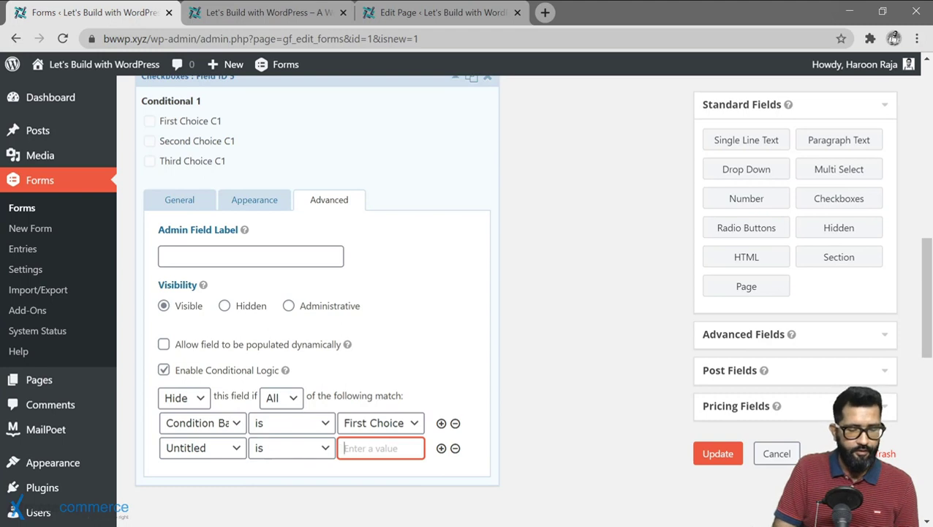
{"action": "type", "text": "ABC"}
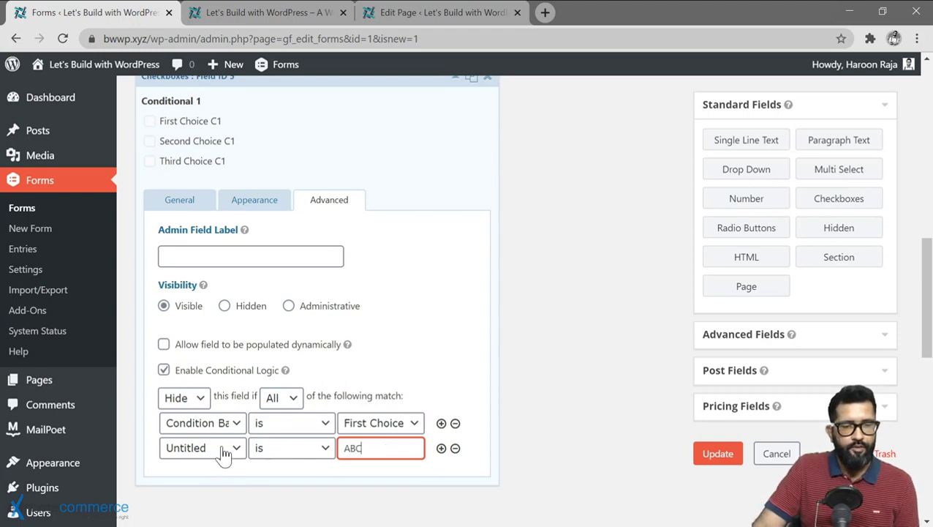
- Set the Conditional 1 field's logic to apply if Any of the rules match, keeping the Hide action
{"action": "left_click", "coordinate": [295, 398]}
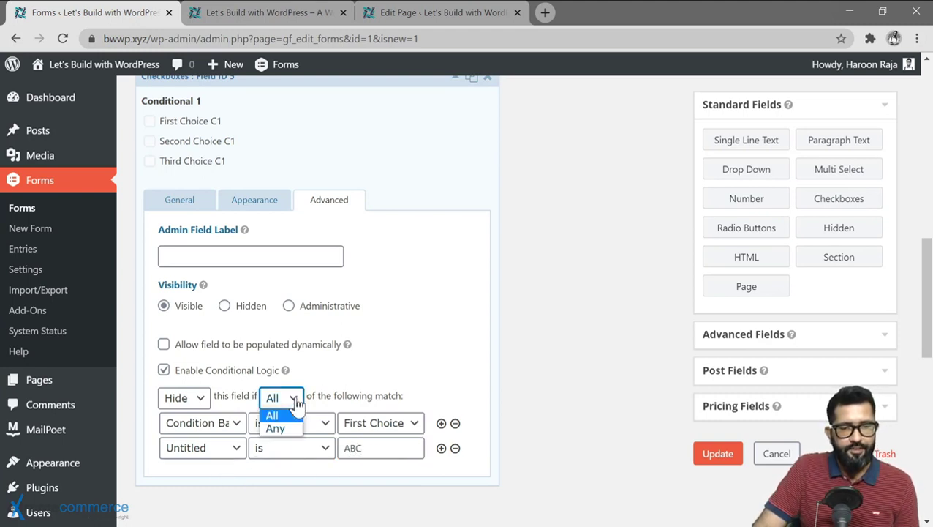
{"action": "left_click", "coordinate": [198, 402]}
{"action": "left_click", "coordinate": [199, 406]}
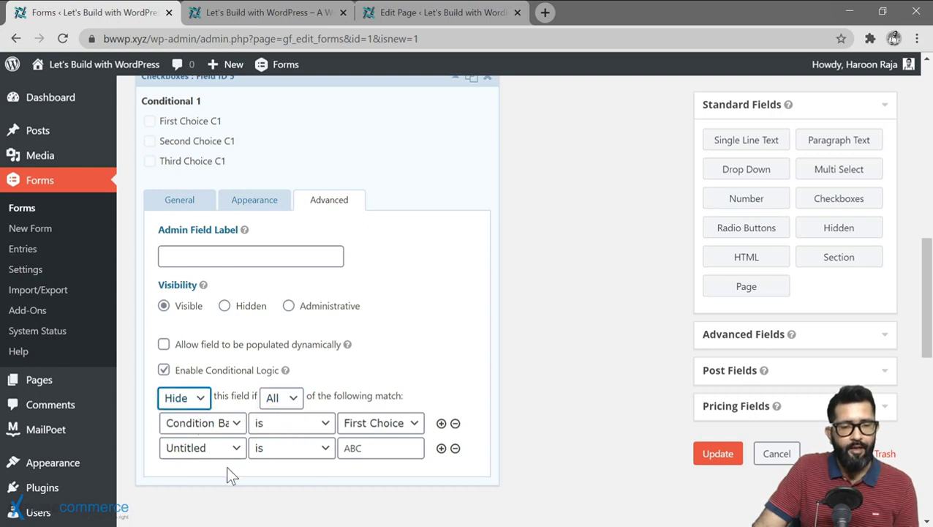
{"action": "left_click", "coordinate": [293, 404]}
{"action": "left_click", "coordinate": [282, 427]}
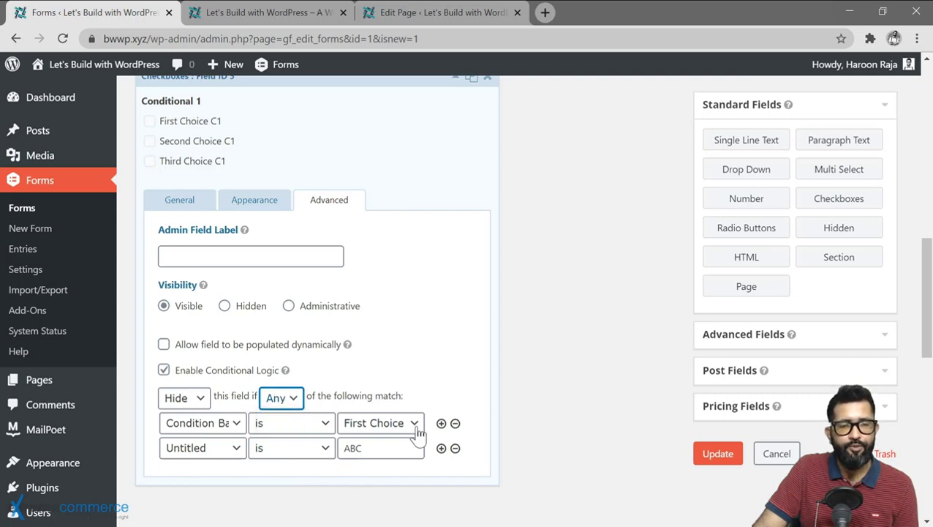
{"action": "left_click", "coordinate": [195, 400]}
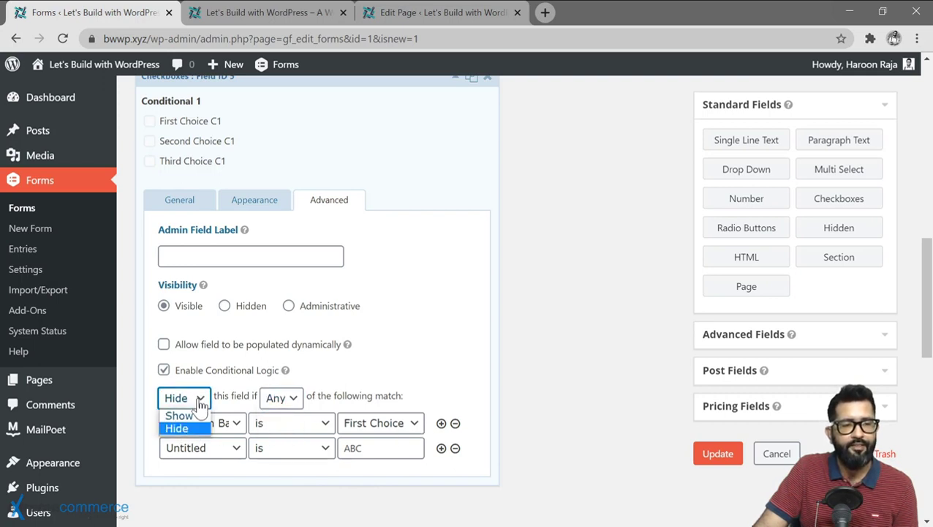
{"action": "left_click", "coordinate": [199, 401]}
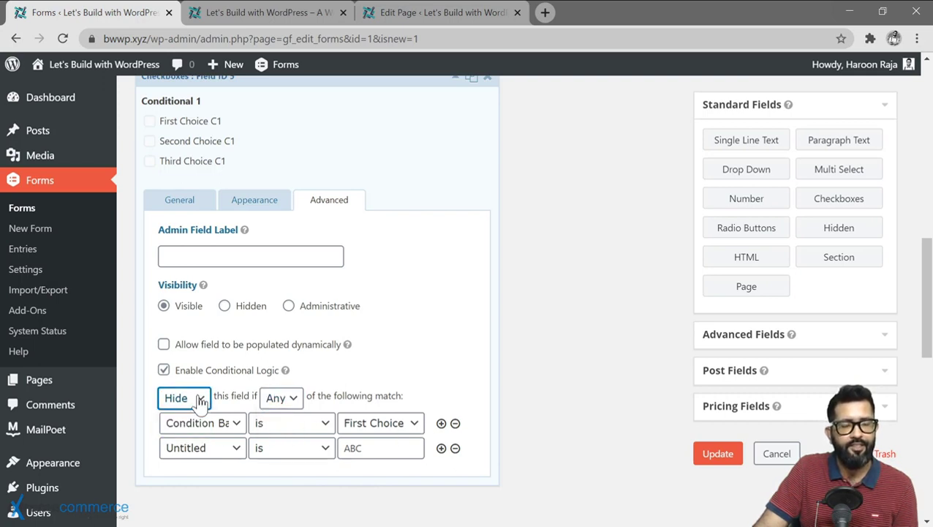
- Remove the second rule from the Conditional 1 field's logic and set its matching back to All
{"action": "left_click", "coordinate": [455, 448]}
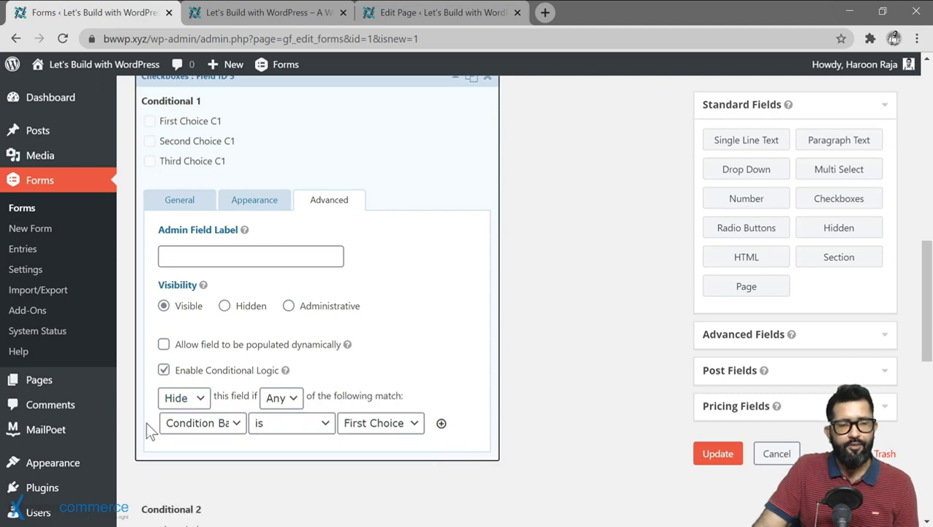
{"action": "left_click", "coordinate": [295, 405]}
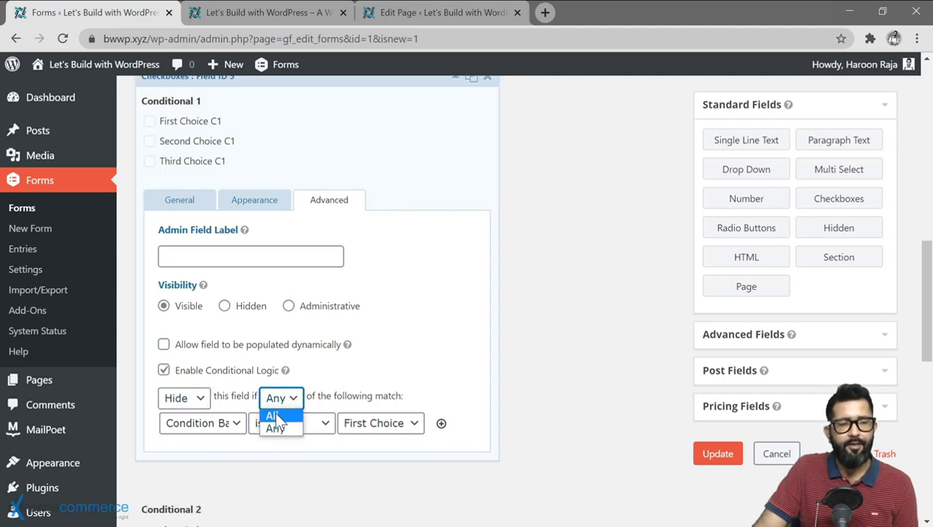
{"action": "left_click", "coordinate": [291, 415]}
{"action": "left_click", "coordinate": [292, 403]}
{"action": "left_click", "coordinate": [282, 429]}
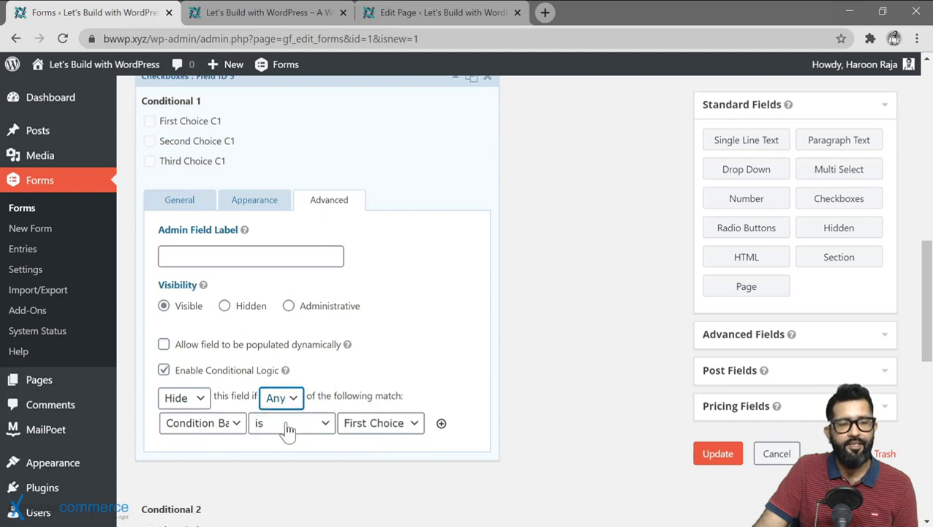
{"action": "left_click", "coordinate": [293, 402]}
{"action": "left_click", "coordinate": [272, 415]}
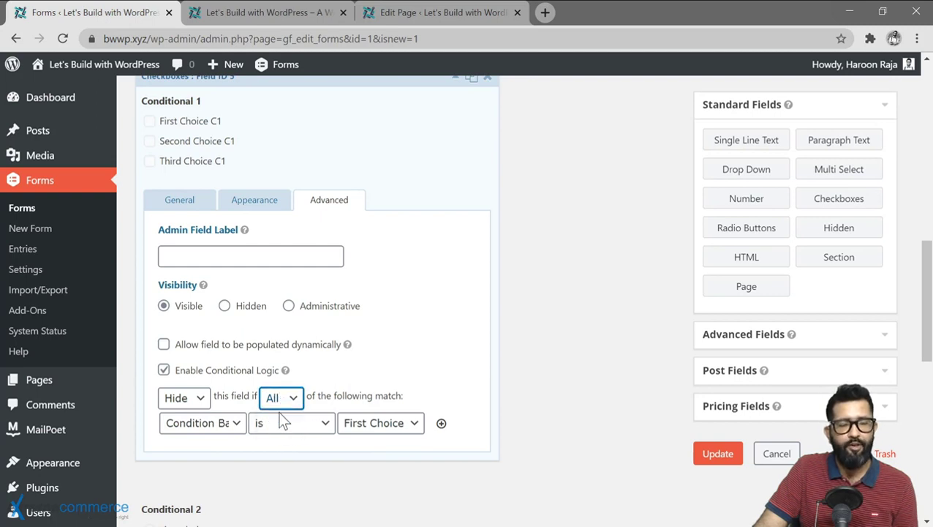
- Enable conditional logic in the advanced settings of the Conditional 2 radio buttons field
{"action": "scroll", "coordinate": [425, 370], "scroll_direction": "down", "scroll_amount": 2}
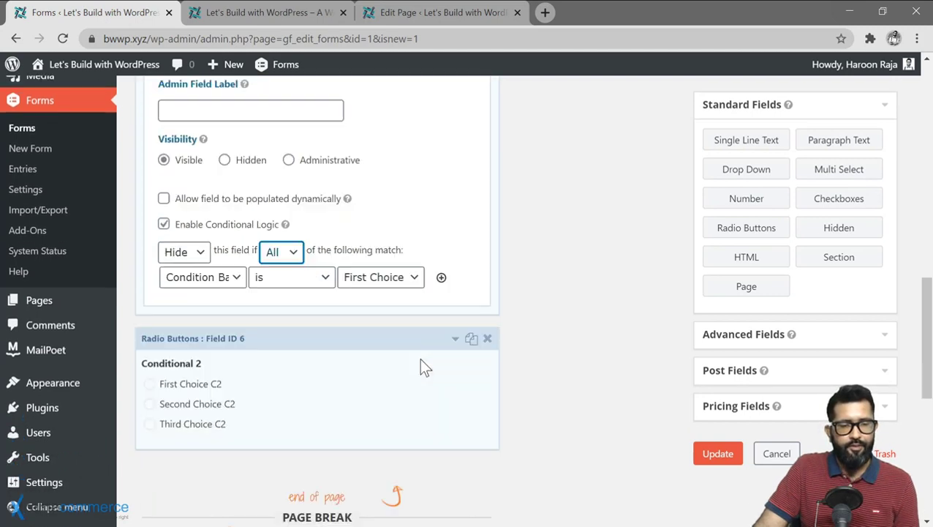
{"action": "left_click", "coordinate": [425, 389]}
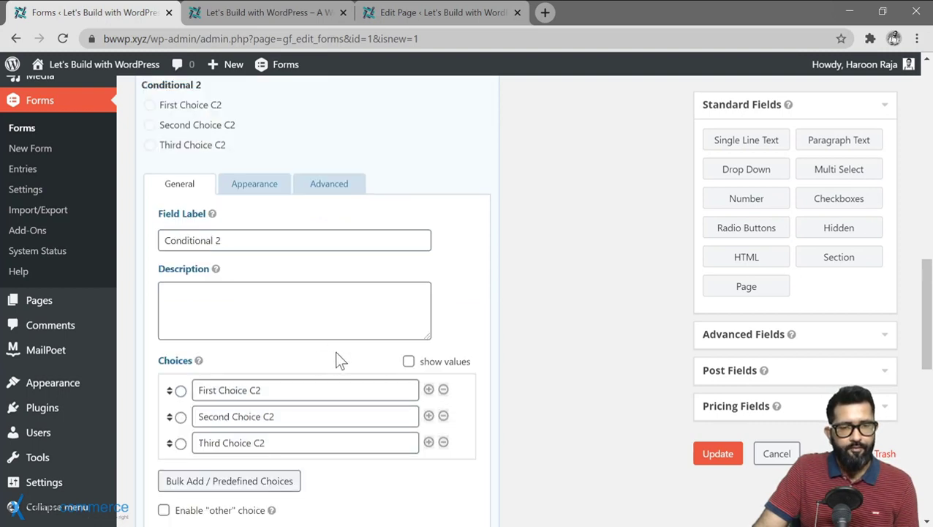
{"action": "left_click", "coordinate": [335, 191]}
{"action": "scroll", "coordinate": [281, 266], "scroll_direction": "down", "scroll_amount": 1}
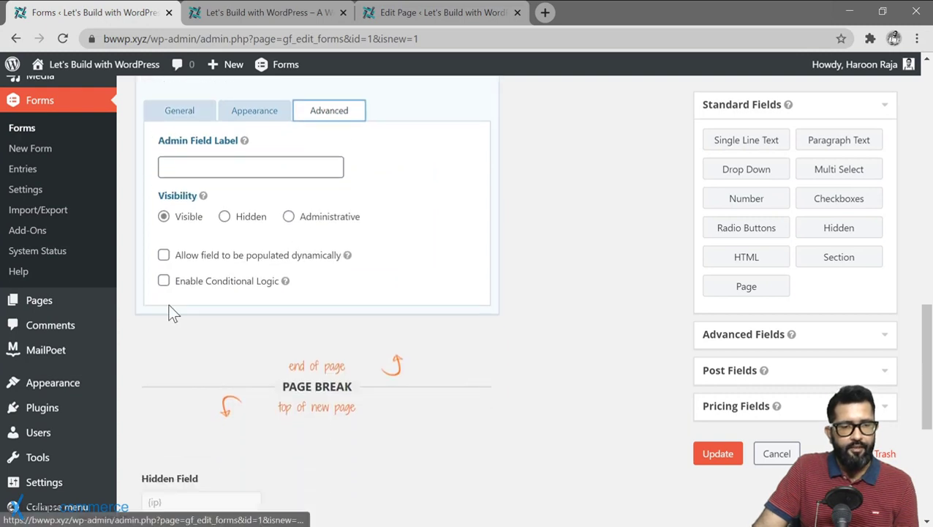
{"action": "left_click", "coordinate": [164, 354]}
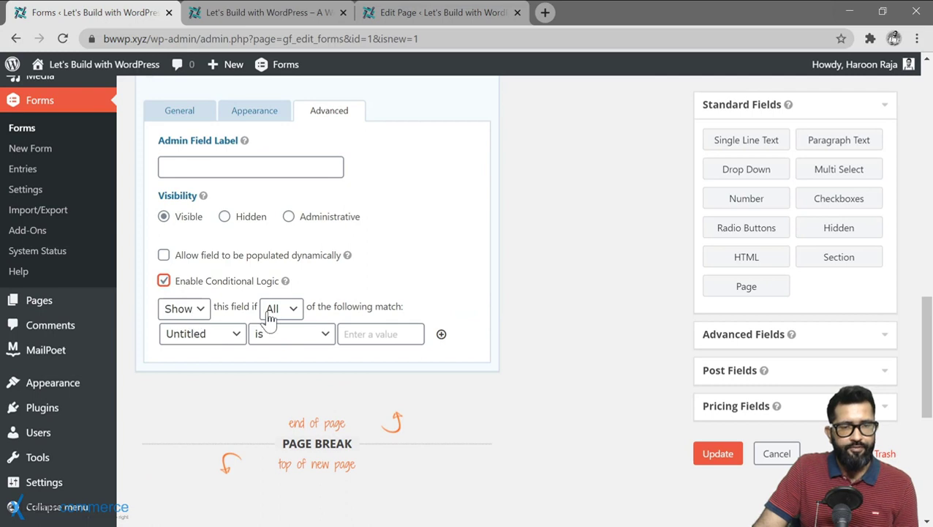
- Define the Conditional 2 field's logic rule as Condition Basis is Second Choice and update the form
{"action": "left_click", "coordinate": [234, 338]}
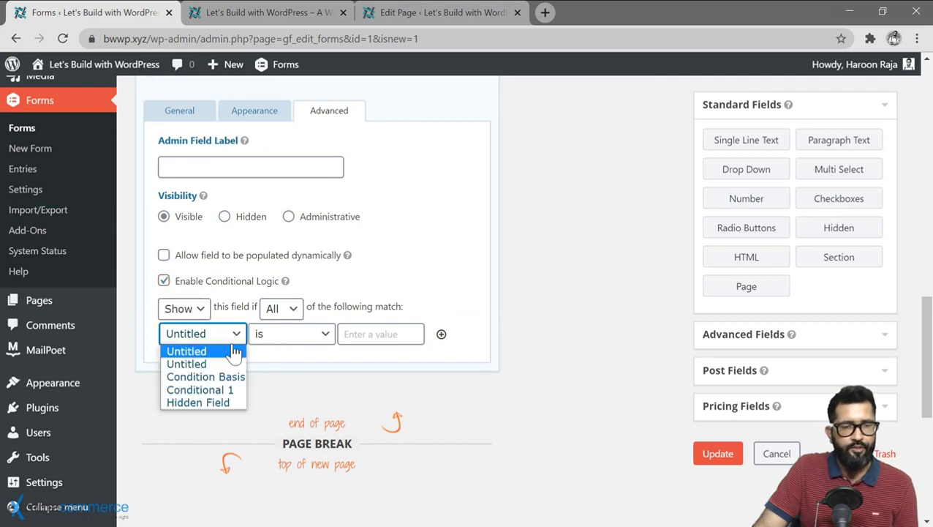
{"action": "left_click", "coordinate": [218, 378]}
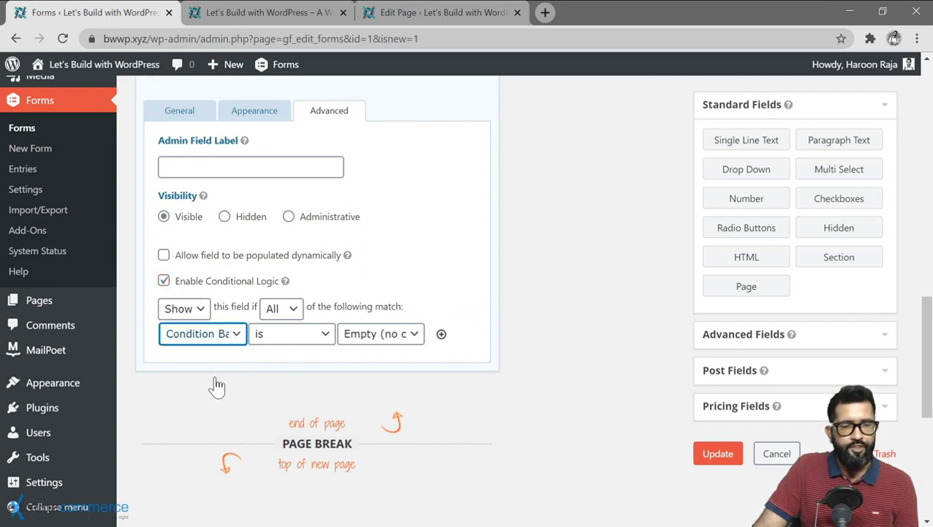
{"action": "left_click", "coordinate": [386, 339]}
{"action": "left_click", "coordinate": [386, 376]}
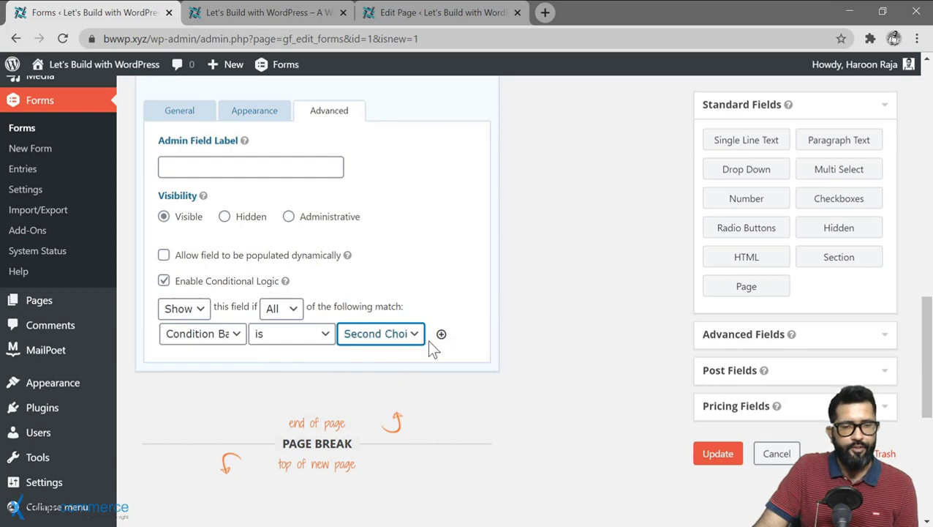
{"action": "left_click", "coordinate": [718, 453]}
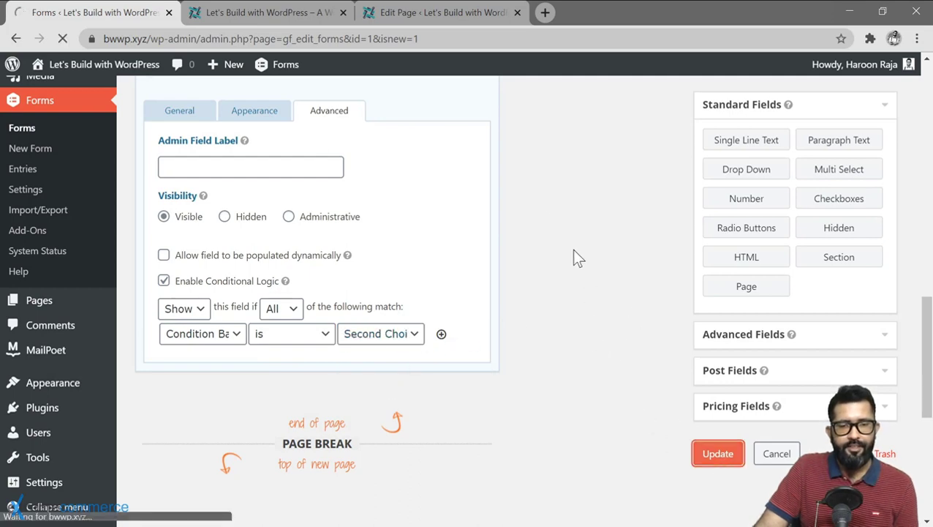
- Reload the site's home page and test the Student feedback form's second page with First Choice as the Condition Basis
{"action": "left_click", "coordinate": [267, 13]}
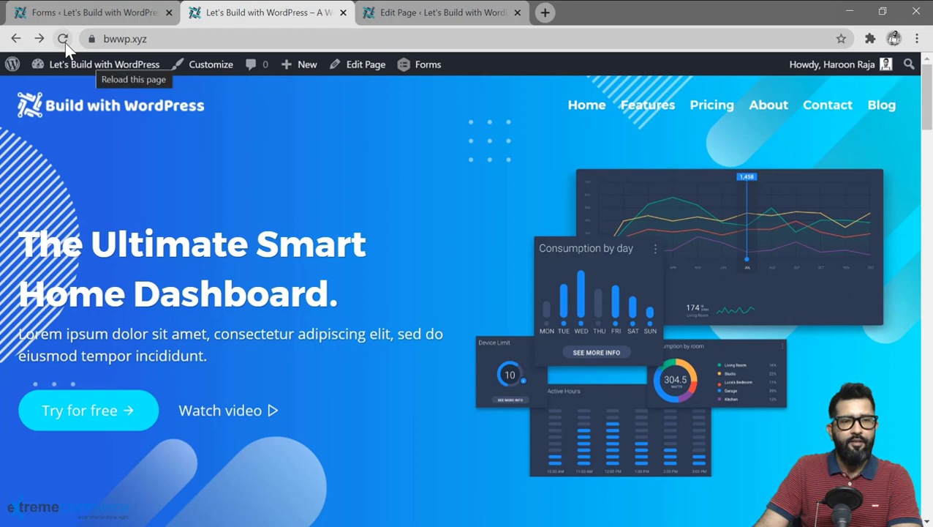
{"action": "left_click", "coordinate": [65, 41]}
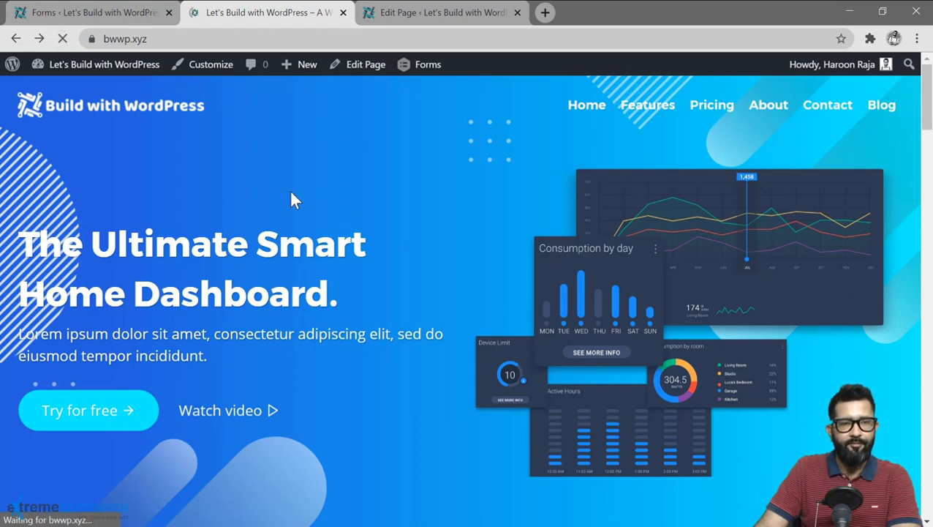
{"action": "scroll", "coordinate": [289, 197], "scroll_direction": "down", "scroll_amount": 10}
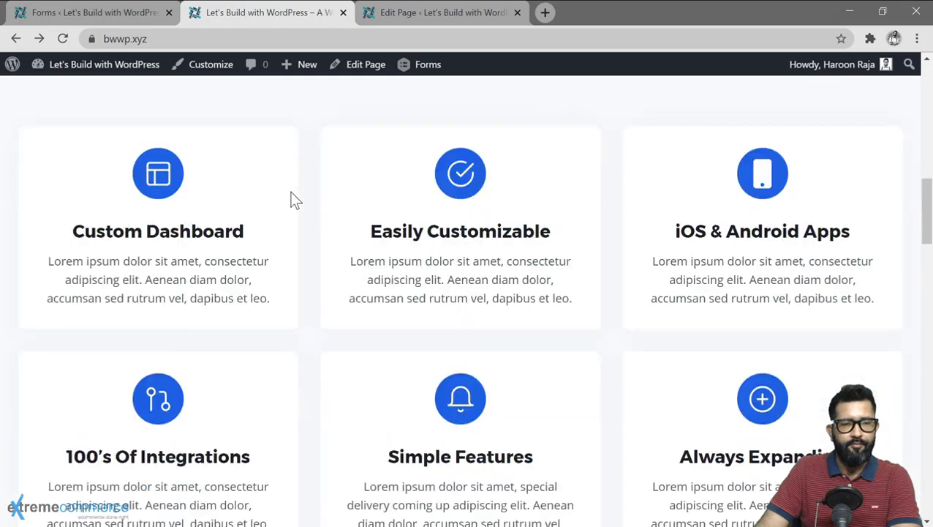
{"action": "scroll", "coordinate": [290, 194], "scroll_direction": "down", "scroll_amount": 10}
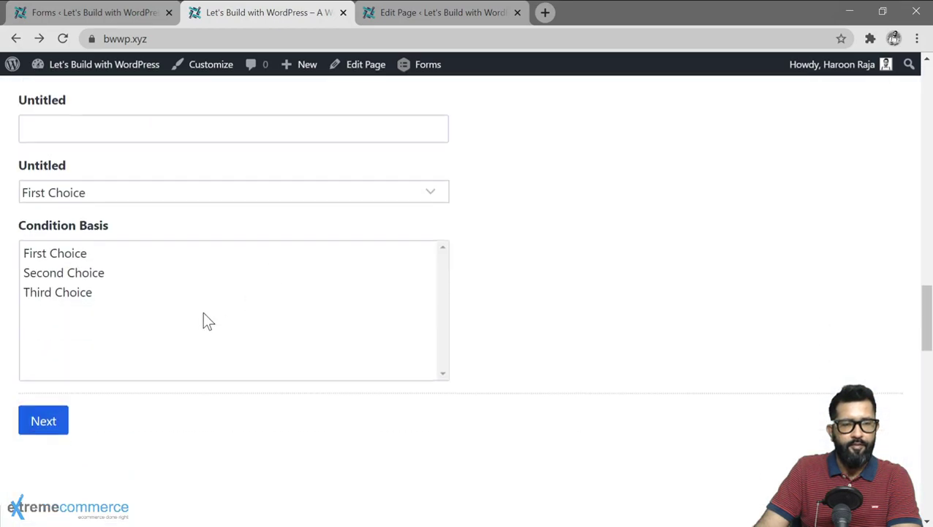
{"action": "left_click", "coordinate": [56, 254]}
{"action": "left_click", "coordinate": [46, 423]}
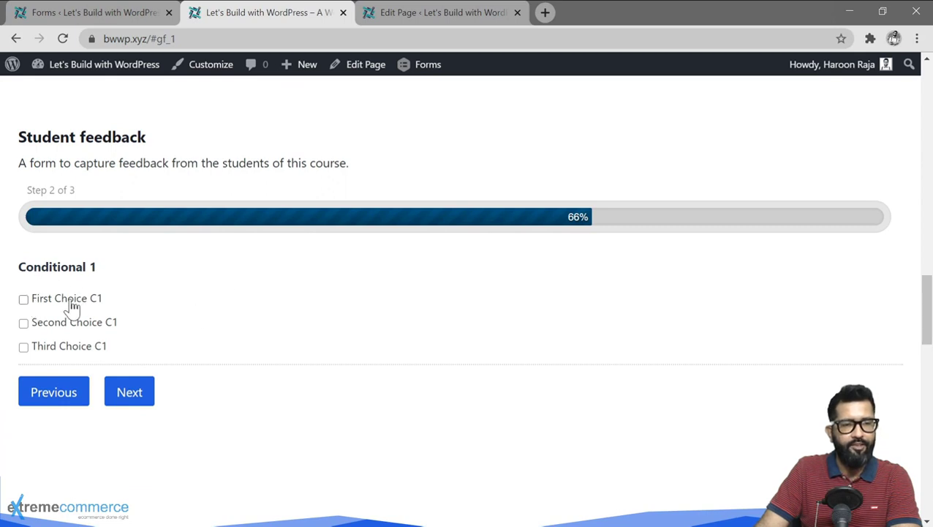
- Return to the form's first page and test its second page with Second Choice as the Condition Basis
{"action": "left_click", "coordinate": [57, 400]}
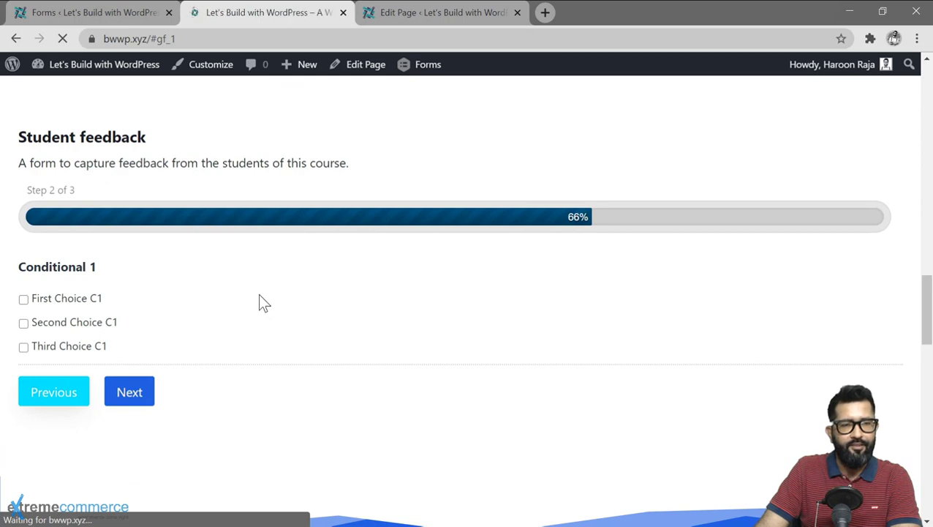
{"action": "scroll", "coordinate": [258, 292], "scroll_direction": "down", "scroll_amount": 5}
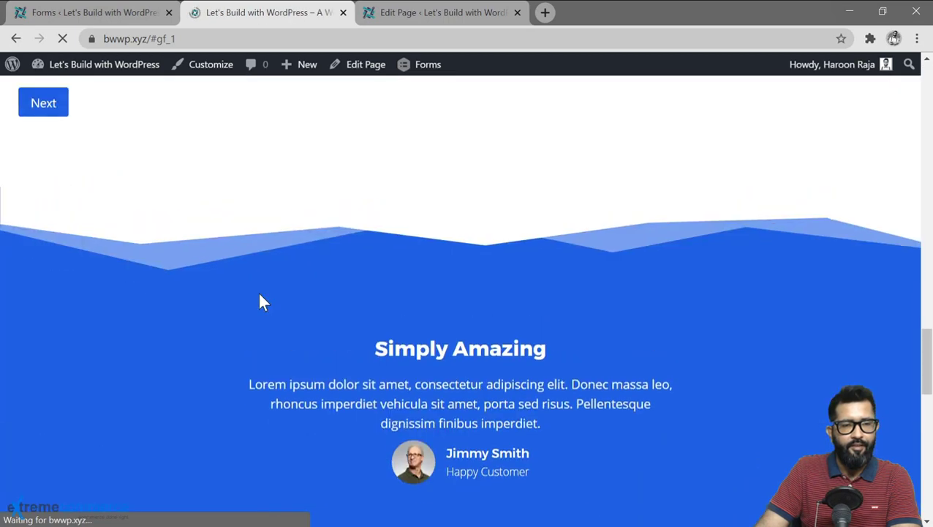
{"action": "scroll", "coordinate": [260, 296], "scroll_direction": "up", "scroll_amount": 5}
{"action": "left_click", "coordinate": [76, 294]}
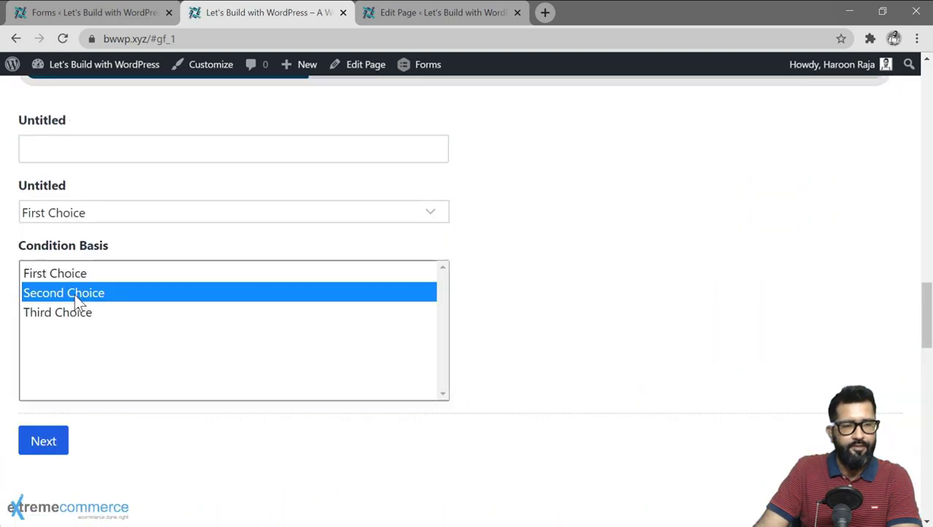
{"action": "left_click", "coordinate": [42, 442]}
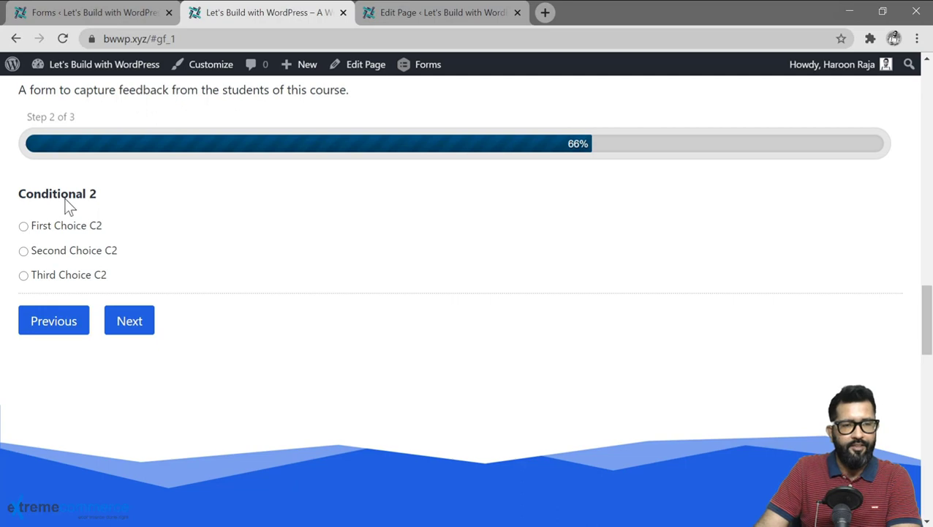
- Go back to the form's first page and test the next page with Third Choice as the Condition Basis
{"action": "left_click", "coordinate": [57, 325]}
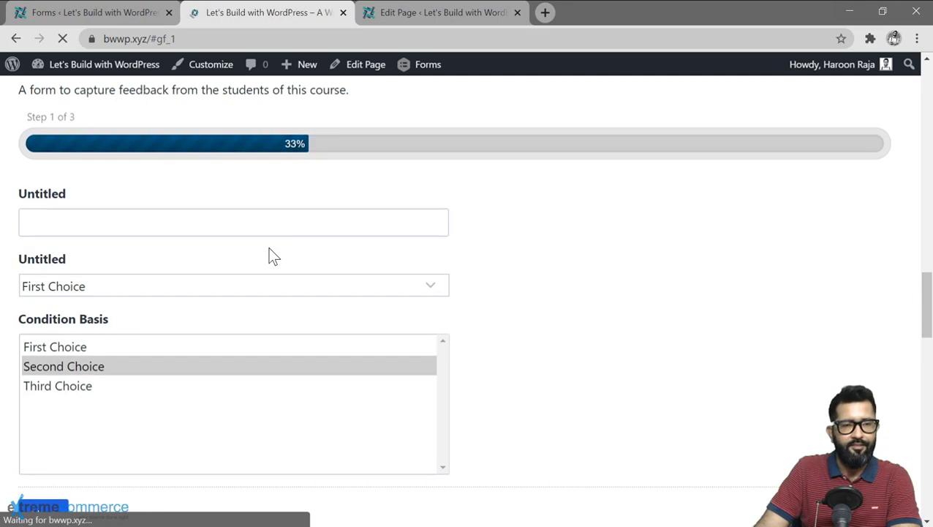
{"action": "left_click", "coordinate": [76, 387]}
{"action": "left_click", "coordinate": [43, 514]}
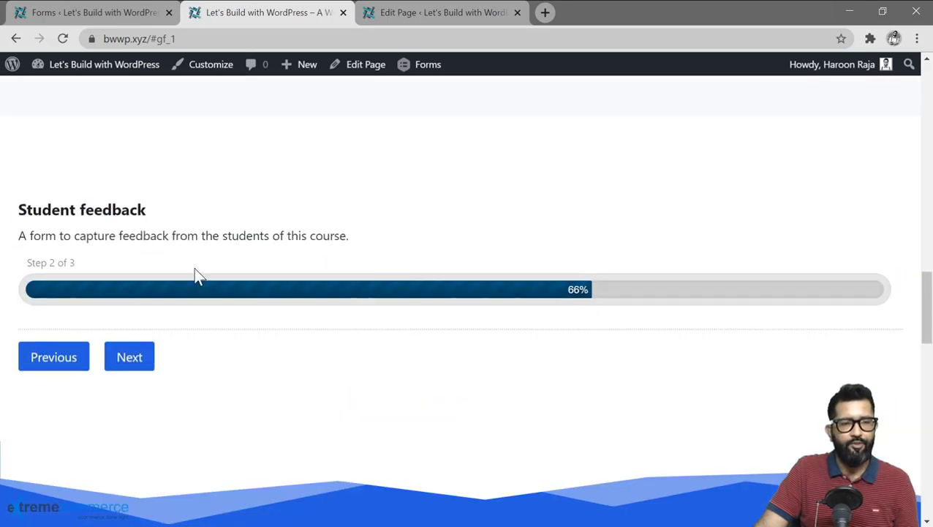
- Return to the form's first page and test its second page with both First Choice and Second Choice as the Condition Basis
{"action": "left_click", "coordinate": [62, 352]}
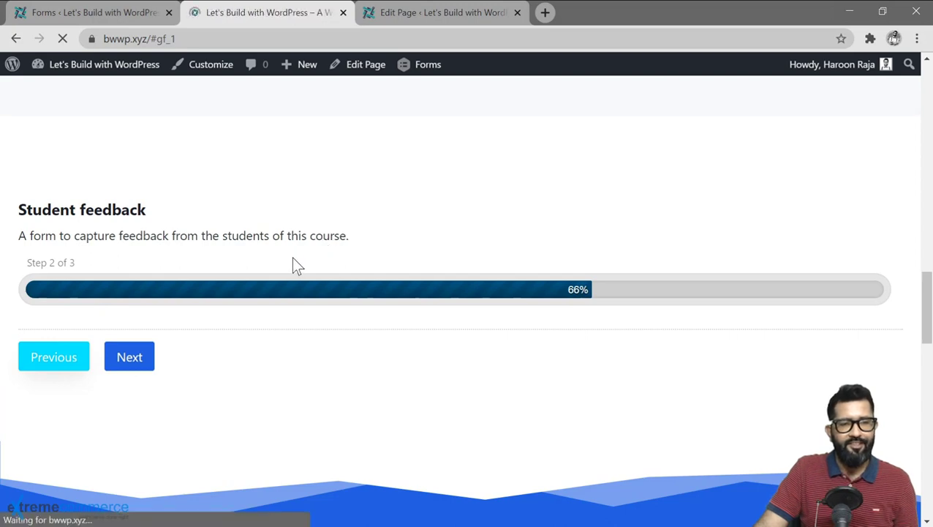
{"action": "scroll", "coordinate": [292, 257], "scroll_direction": "down", "scroll_amount": 10}
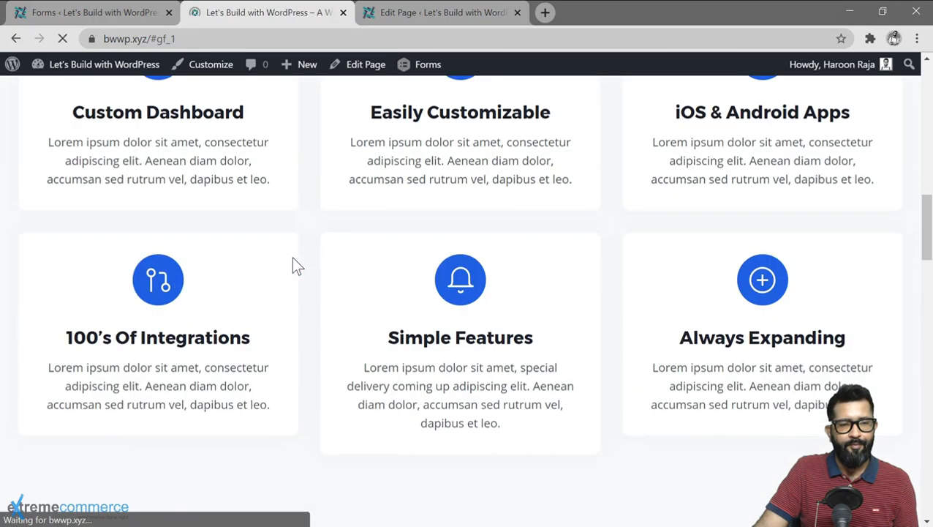
{"action": "scroll", "coordinate": [291, 264], "scroll_direction": "down", "scroll_amount": 2}
{"action": "left_click", "coordinate": [104, 256]}
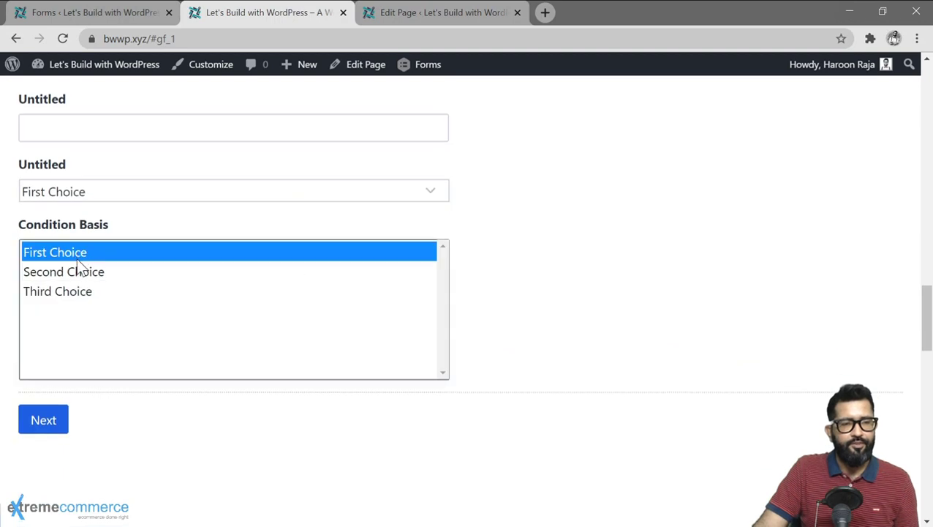
{"action": "left_click", "coordinate": [79, 270], "text": "ctrl"}
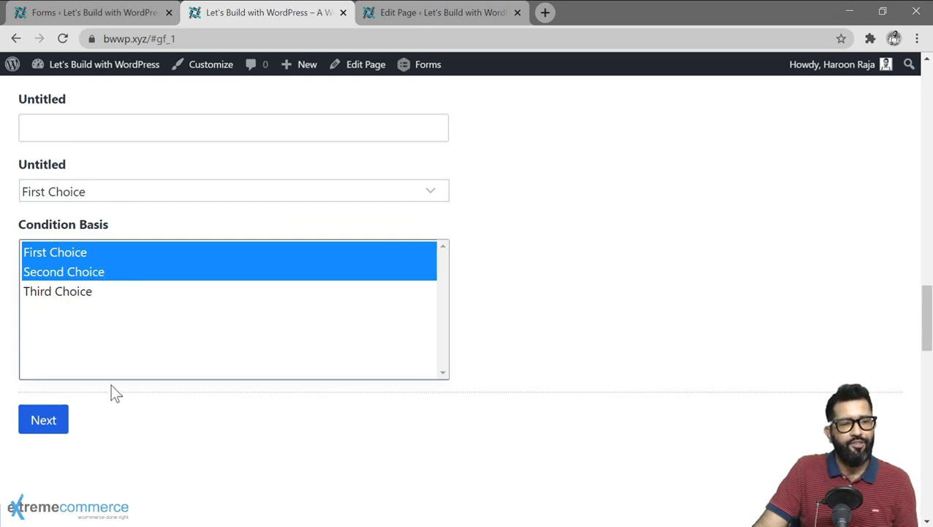
{"action": "left_click", "coordinate": [52, 423]}
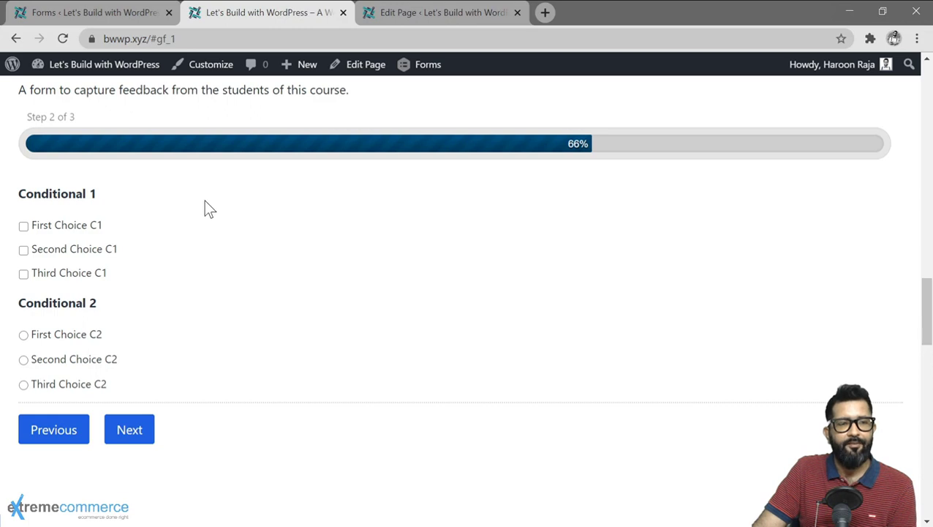
- Open the Student feedback form's general settings in the WordPress admin and review its basics and layout options
{"action": "left_click", "coordinate": [106, 15]}
{"action": "mouse_move", "coordinate": [223, 148]}
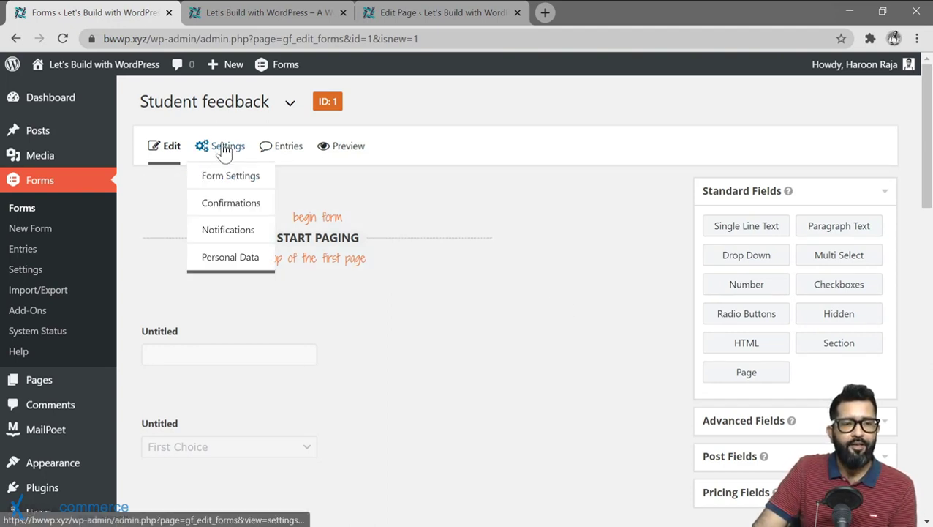
{"action": "left_click", "coordinate": [230, 178]}
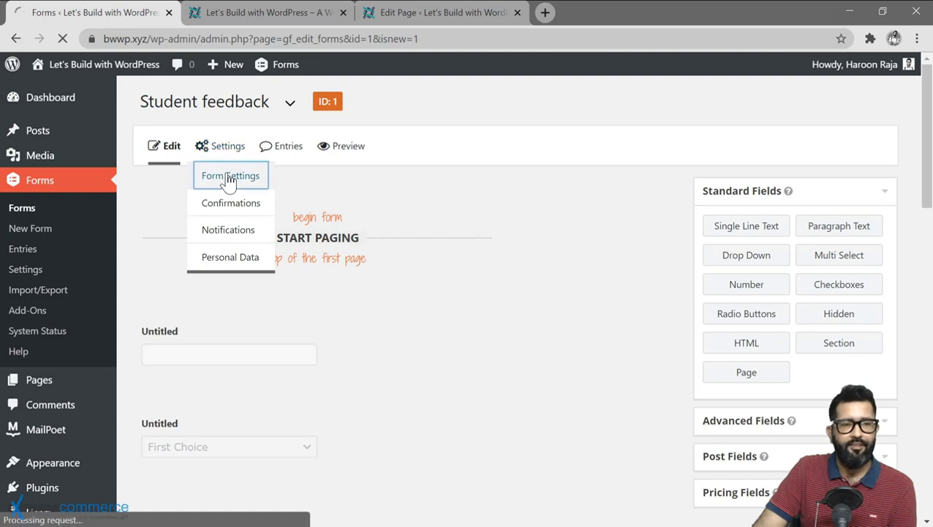
{"action": "scroll", "coordinate": [380, 252], "scroll_direction": "down", "scroll_amount": 2}
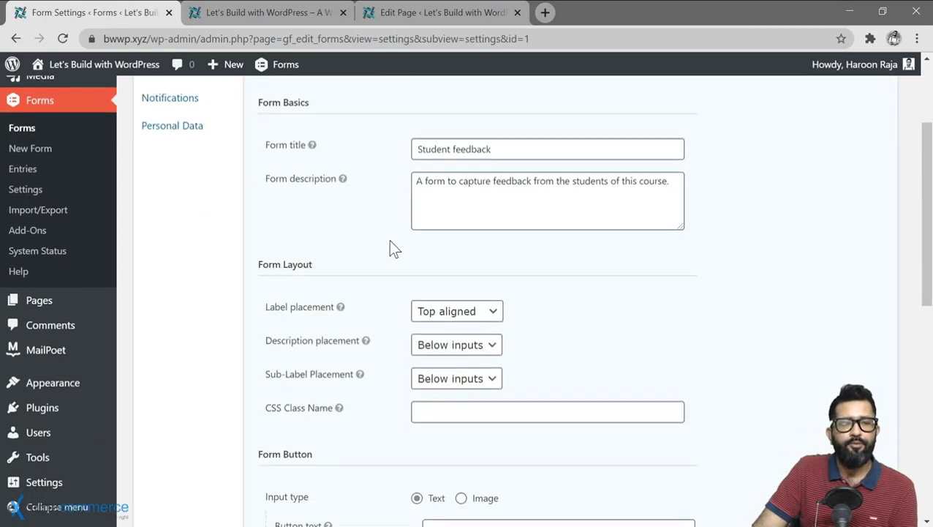
{"action": "scroll", "coordinate": [388, 247], "scroll_direction": "down", "scroll_amount": 1}
{"action": "scroll", "coordinate": [388, 247], "scroll_direction": "up", "scroll_amount": 1}
{"action": "scroll", "coordinate": [388, 240], "scroll_direction": "up", "scroll_amount": 3}
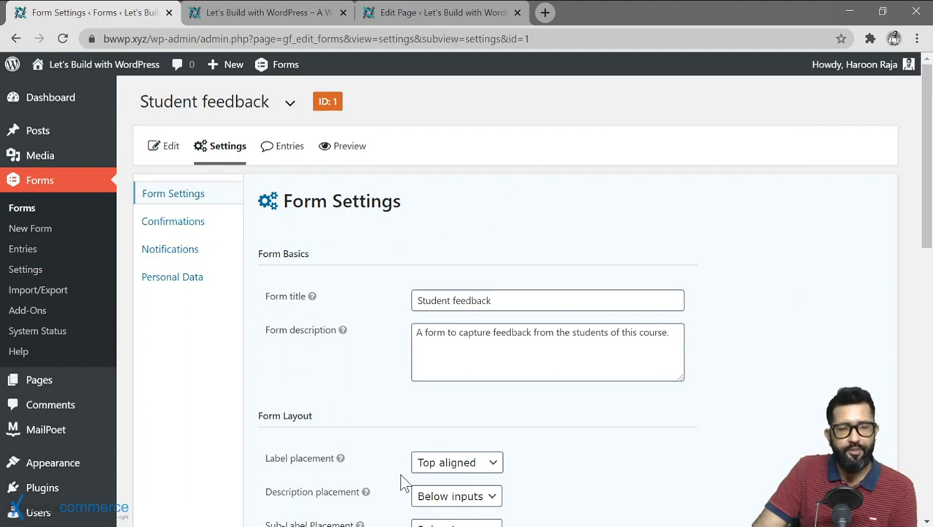
- Open the form's confirmations list and examine the type of the Default Confirmation
{"action": "left_click", "coordinate": [238, 221]}
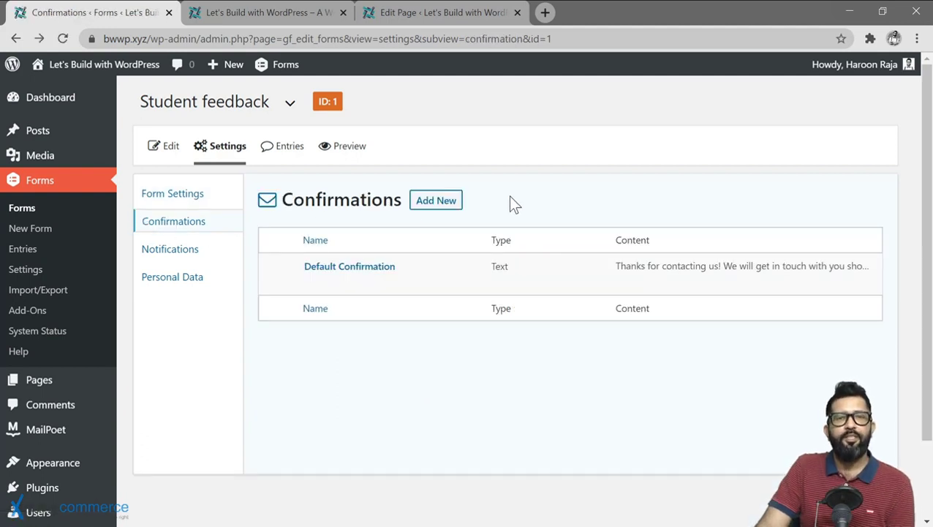
{"action": "mouse_move", "coordinate": [435, 271]}
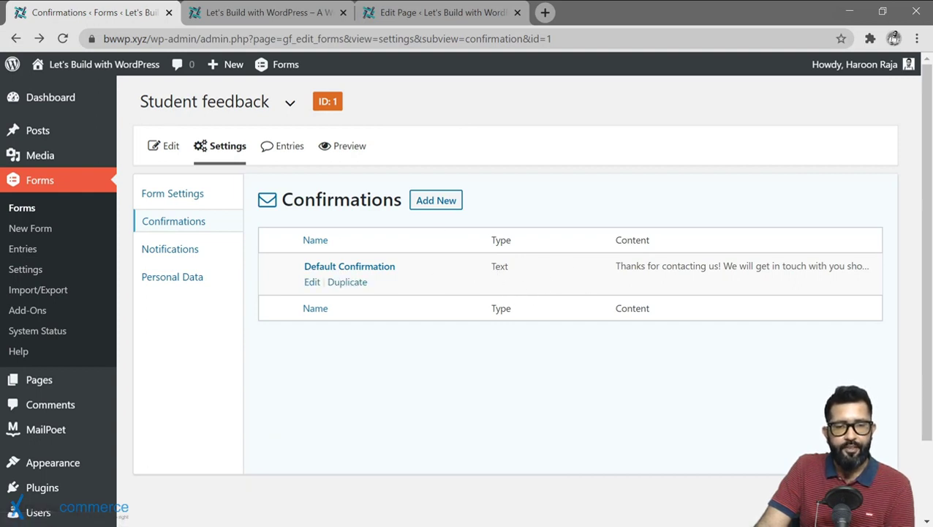
{"action": "left_click_drag", "start_coordinate": [491, 266], "coordinate": [508, 266]}
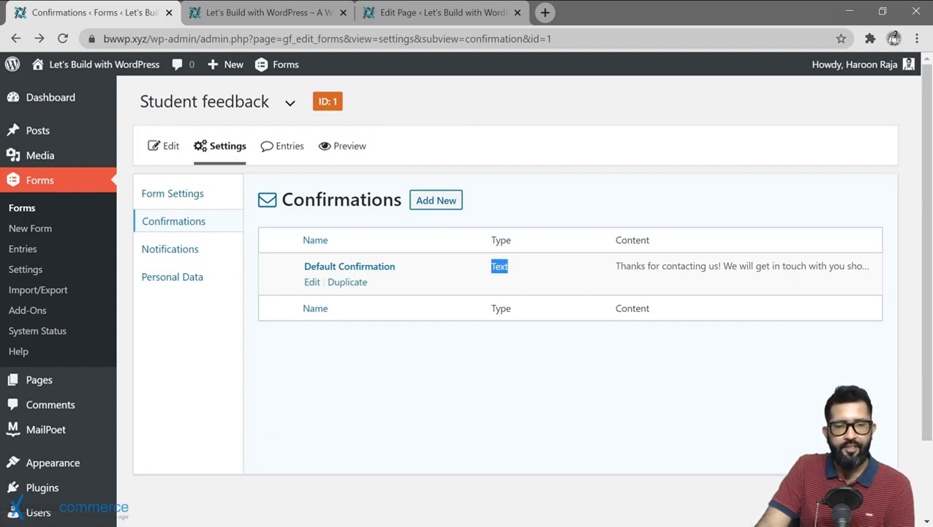
- Start a new confirmation and examine the options offered by the Page, Redirect and Text confirmation types
{"action": "left_click", "coordinate": [434, 205]}
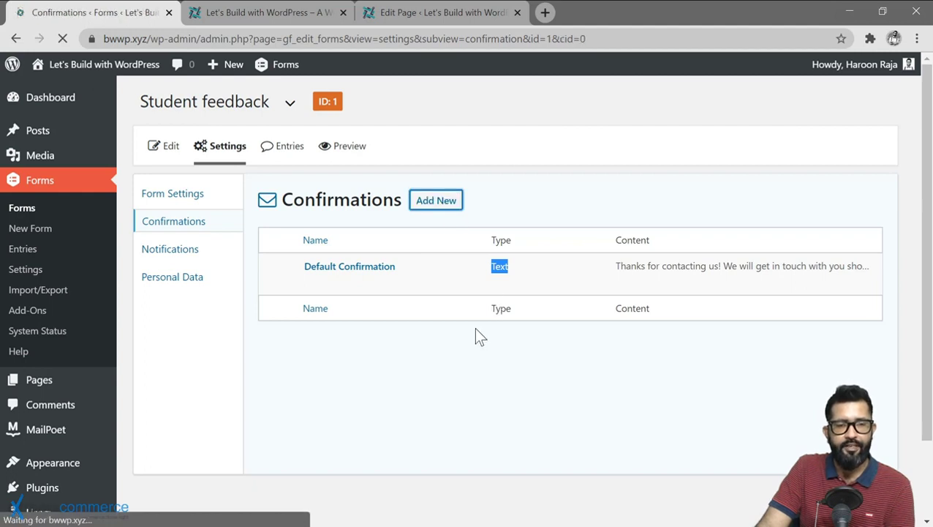
{"action": "left_click", "coordinate": [490, 252]}
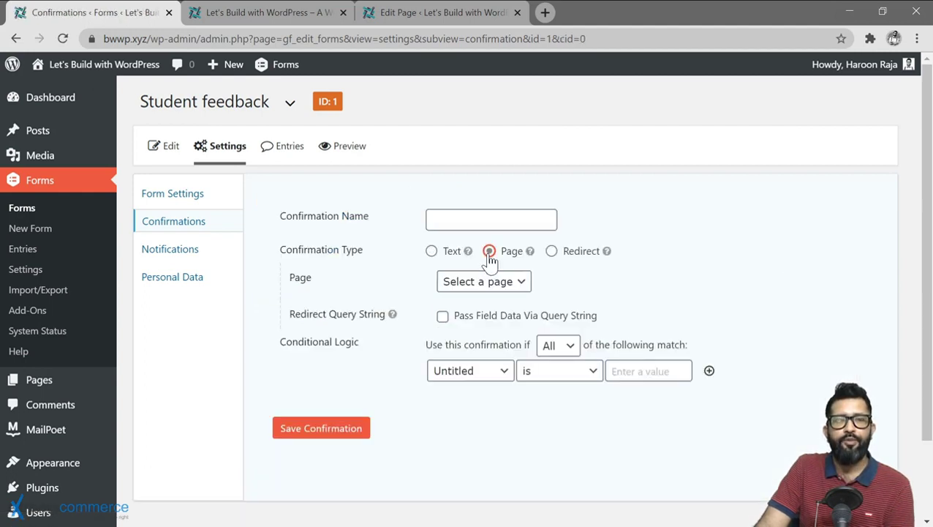
{"action": "left_click", "coordinate": [490, 283]}
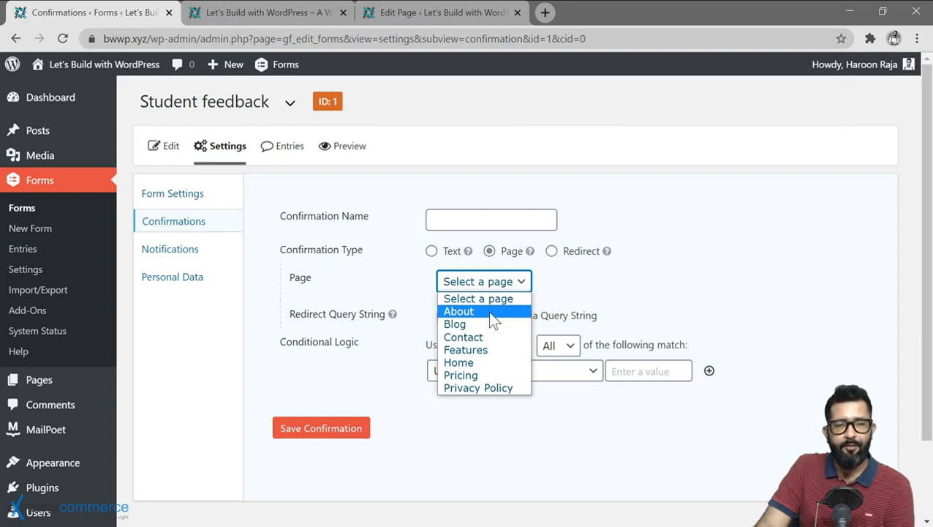
{"action": "left_click", "coordinate": [551, 252]}
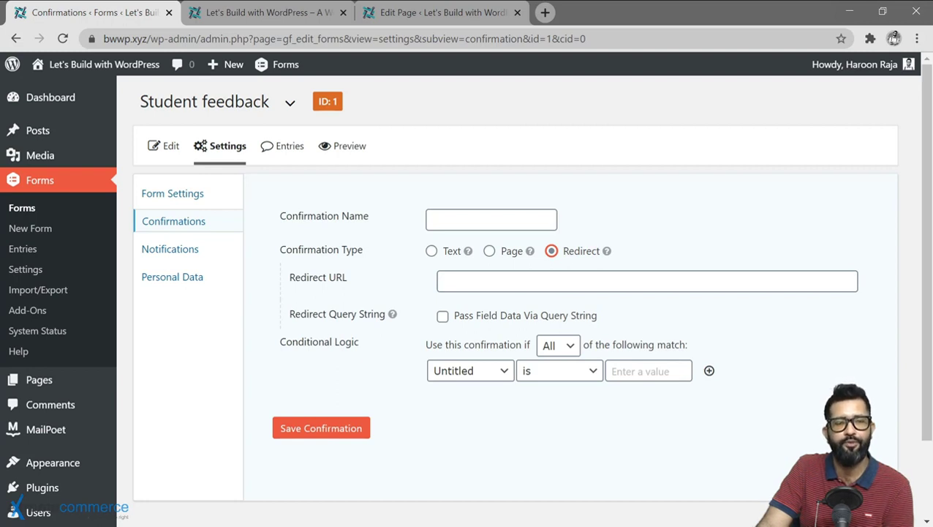
{"action": "key", "text": "Tab"}
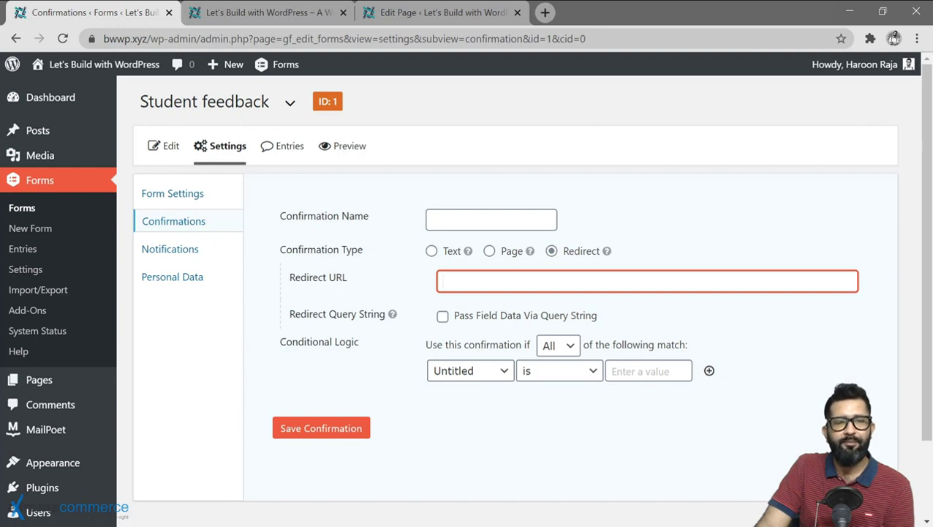
{"action": "left_click", "coordinate": [489, 253]}
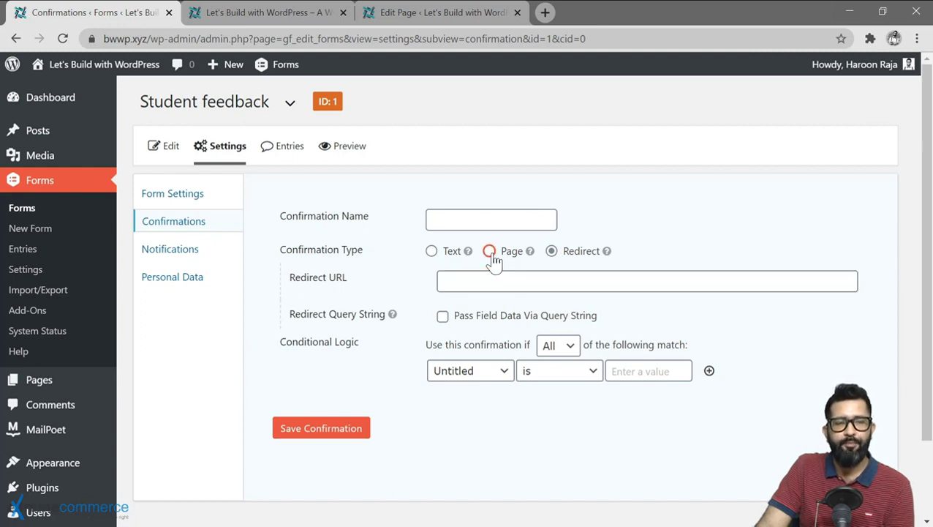
{"action": "left_click", "coordinate": [431, 252]}
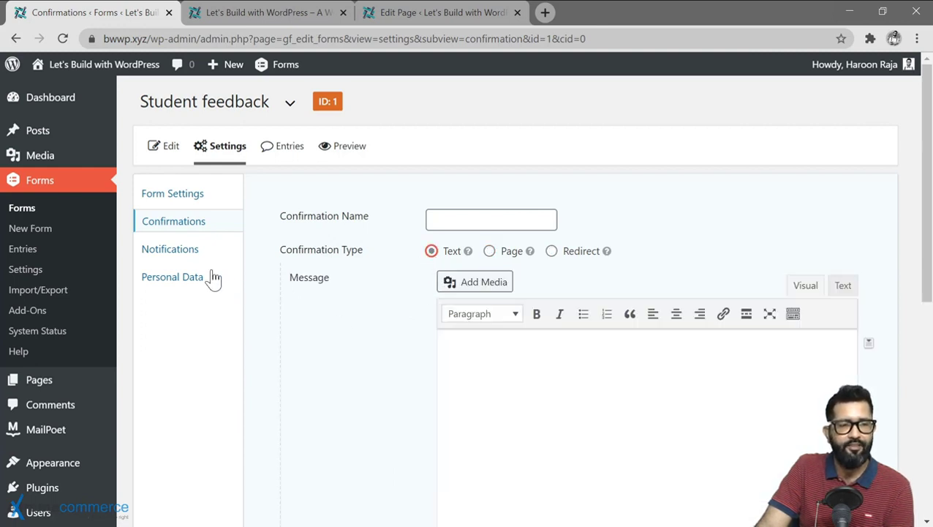
- Open the form's Admin Notification for editing and review its recipient, sender, subject and message fields
{"action": "left_click", "coordinate": [175, 249]}
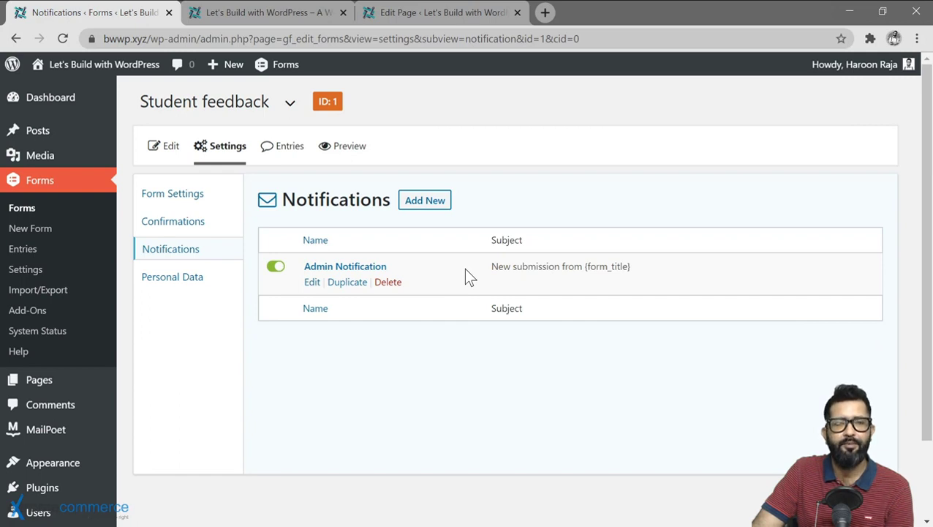
{"action": "left_click", "coordinate": [312, 284]}
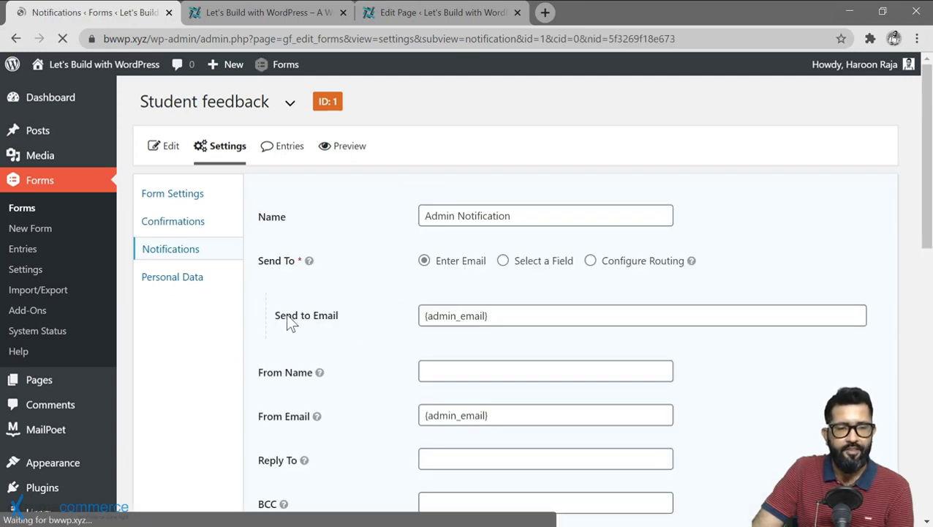
{"action": "left_click", "coordinate": [485, 315]}
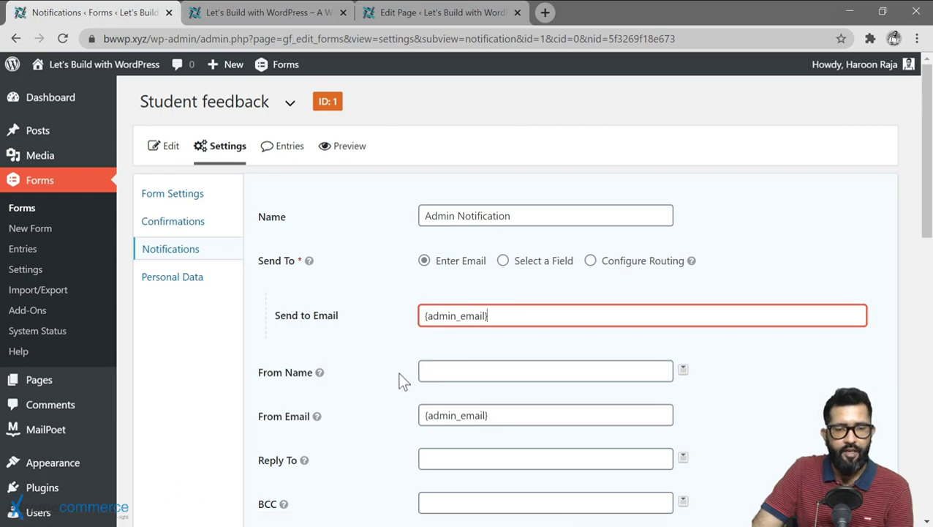
{"action": "scroll", "coordinate": [400, 380], "scroll_direction": "down", "scroll_amount": 2}
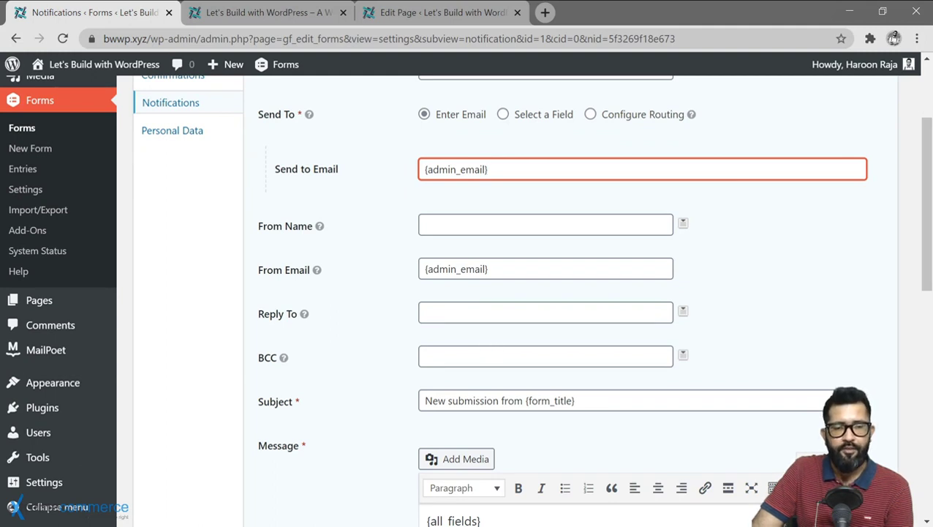
{"action": "scroll", "coordinate": [379, 424], "scroll_direction": "down", "scroll_amount": 3}
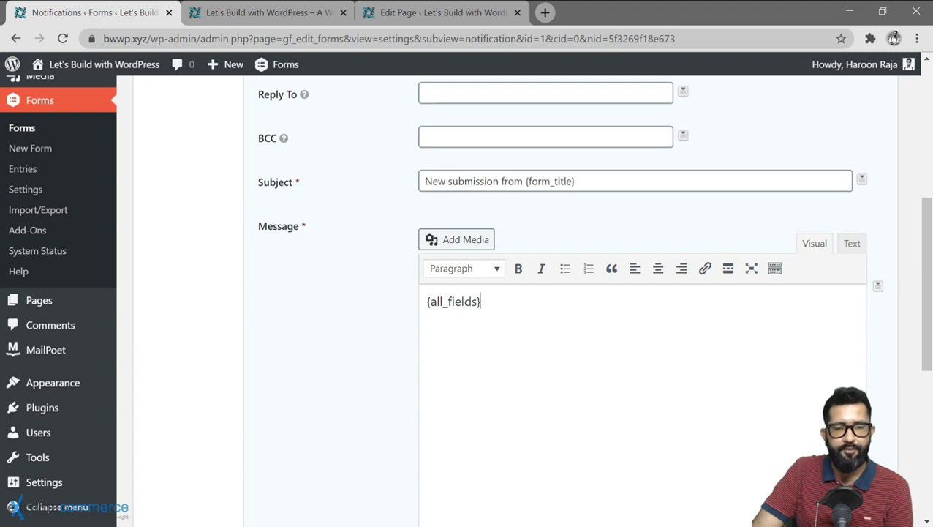
{"action": "scroll", "coordinate": [348, 340], "scroll_direction": "up", "scroll_amount": 1}
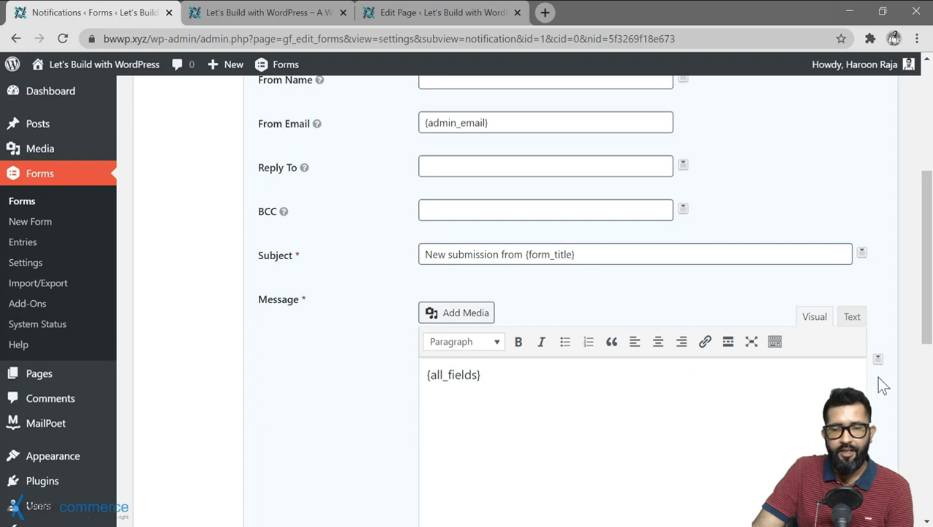
- Browse the merge tags available for the Admin Notification's message
{"action": "left_click", "coordinate": [877, 358]}
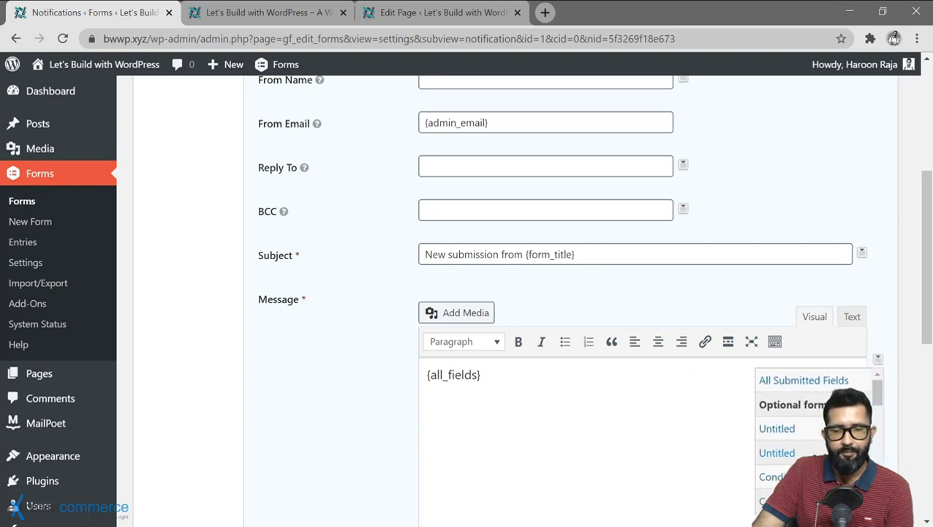
{"action": "scroll", "coordinate": [809, 439], "scroll_direction": "down", "scroll_amount": 3}
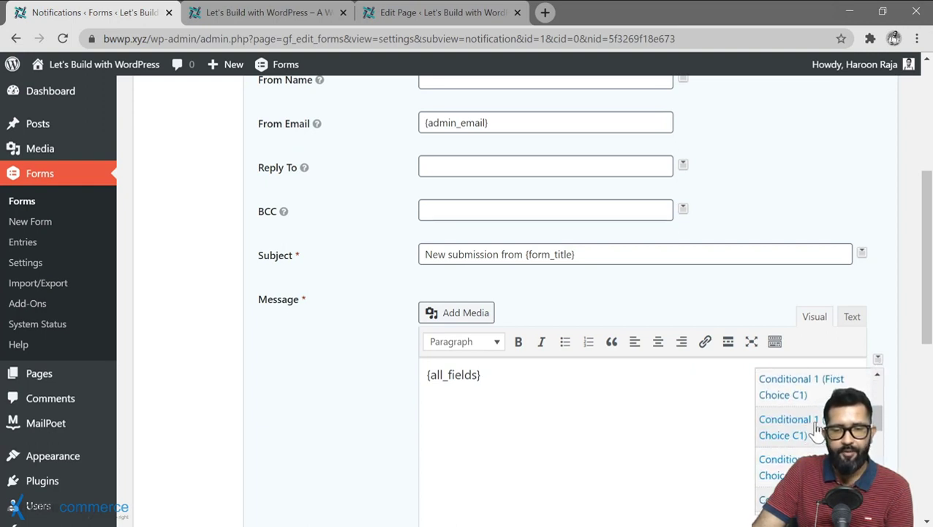
{"action": "scroll", "coordinate": [809, 451], "scroll_direction": "down", "scroll_amount": 2}
{"action": "scroll", "coordinate": [803, 437], "scroll_direction": "down", "scroll_amount": 2}
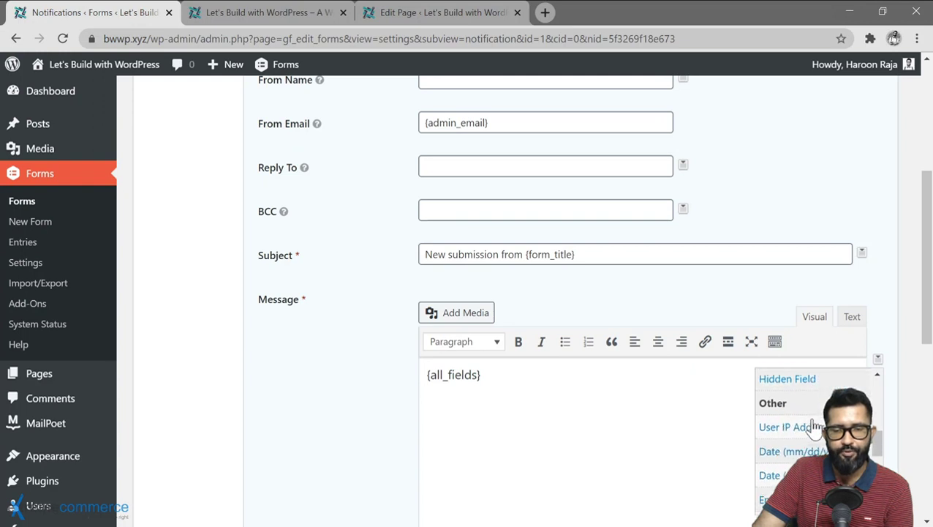
{"action": "scroll", "coordinate": [802, 438], "scroll_direction": "down", "scroll_amount": 2}
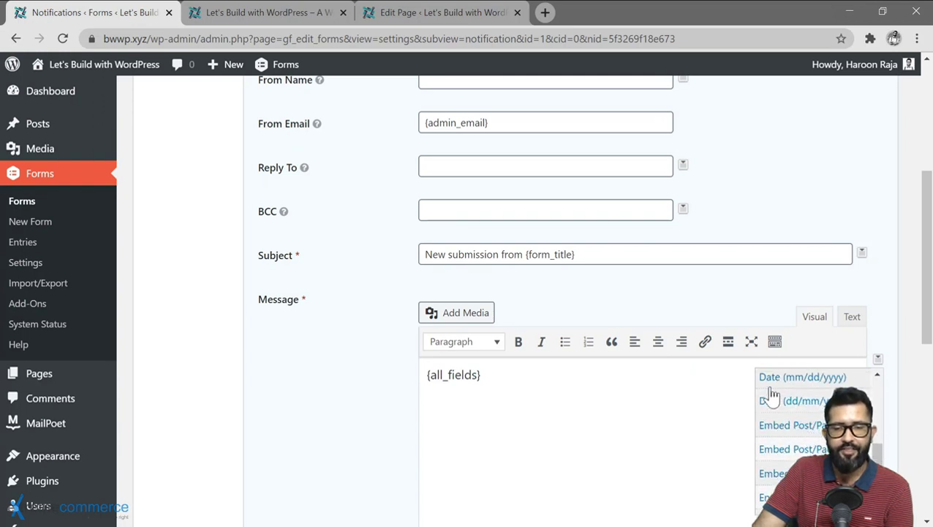
{"action": "scroll", "coordinate": [810, 444], "scroll_direction": "down", "scroll_amount": 3}
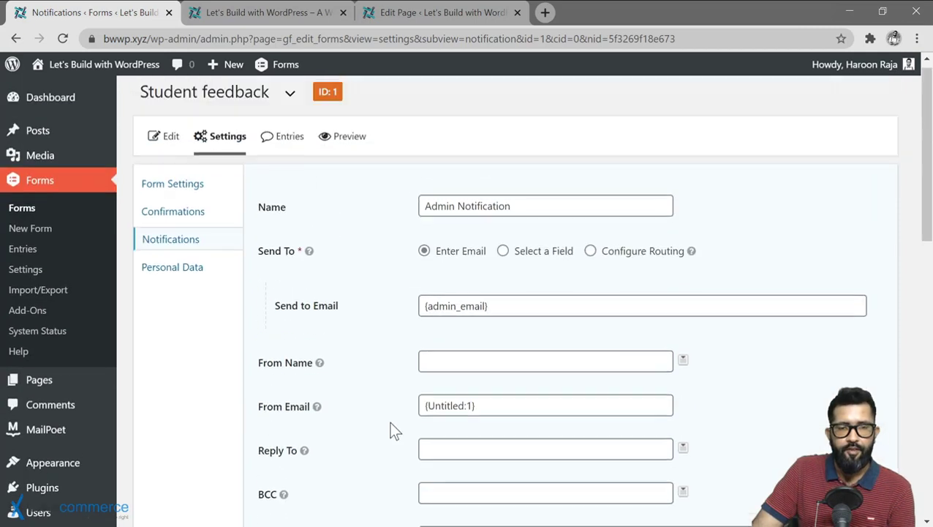
- Set the Admin Notification's Send To option to Select a Field and read the notice for Send to Field
{"action": "scroll", "coordinate": [393, 430], "scroll_direction": "up", "scroll_amount": 1}
{"action": "left_click_drag", "start_coordinate": [487, 315], "coordinate": [424, 315]}
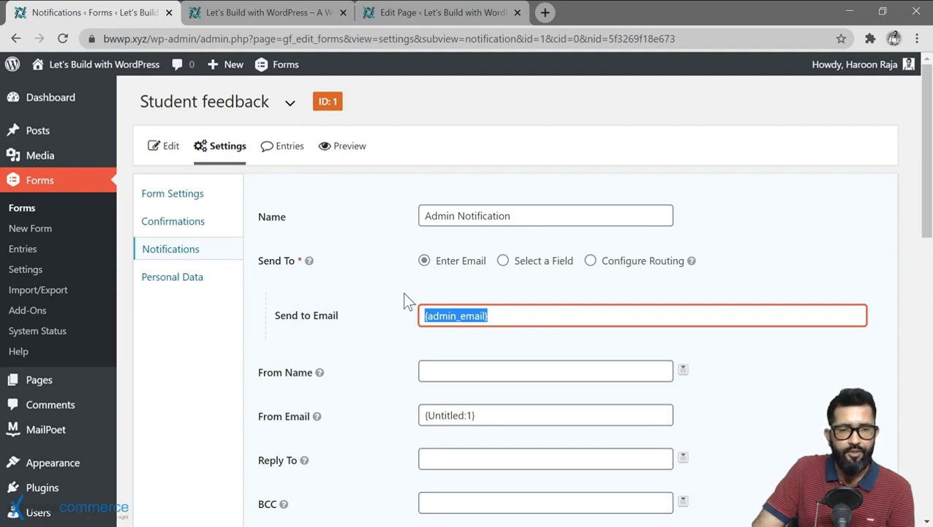
{"action": "left_click", "coordinate": [503, 263]}
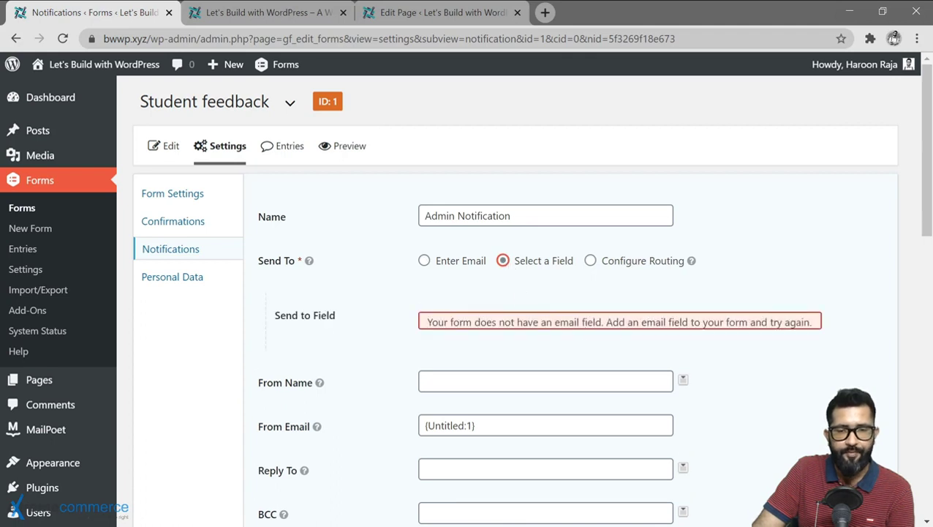
{"action": "left_click", "coordinate": [433, 326]}
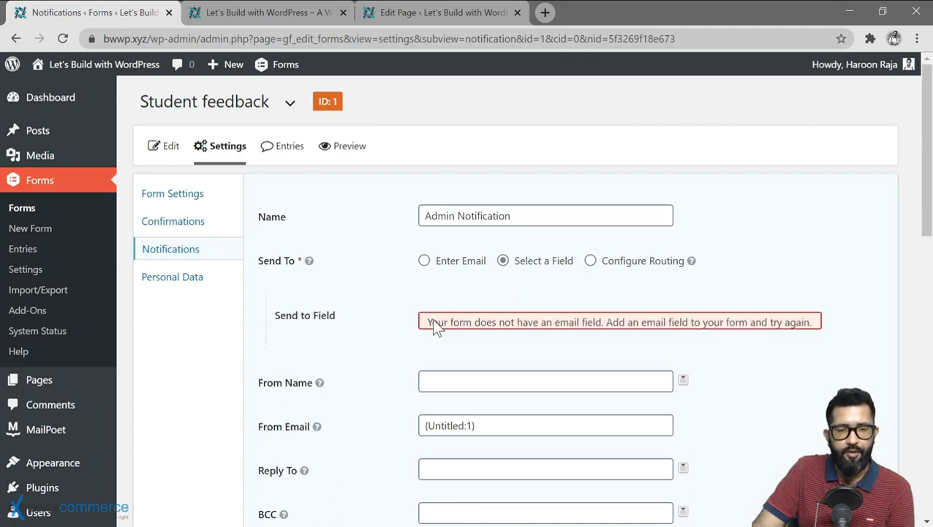
{"action": "left_click_drag", "start_coordinate": [604, 328], "coordinate": [666, 328]}
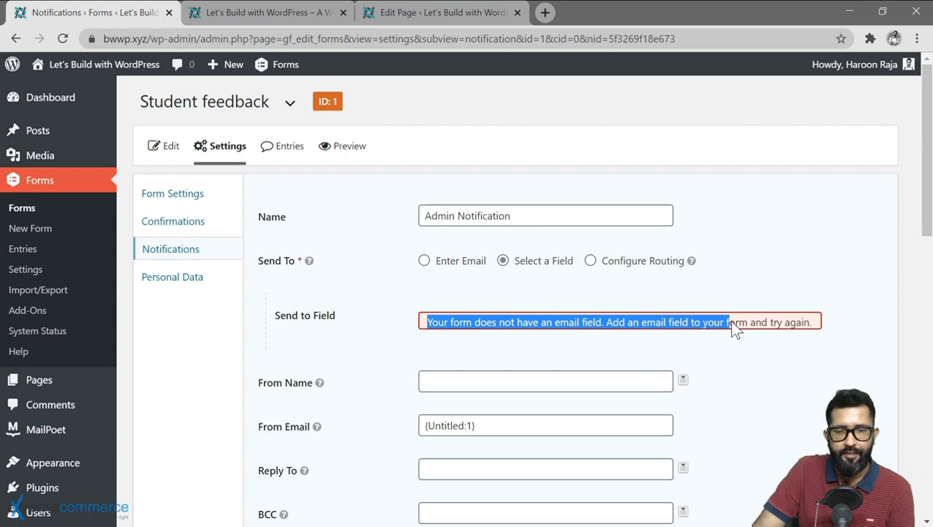
{"action": "left_click_drag", "start_coordinate": [731, 320], "coordinate": [816, 320]}
{"action": "left_click", "coordinate": [817, 320]}
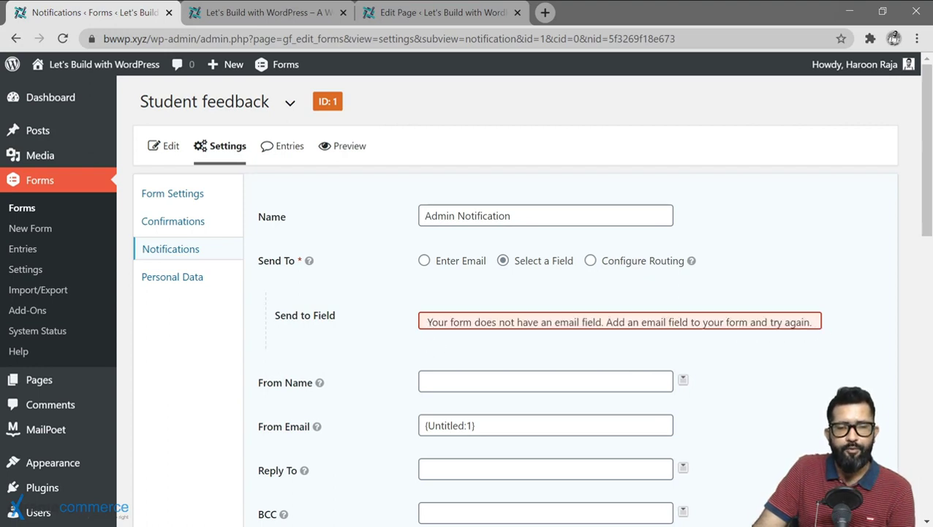
- Add an Email field at the start of the Student feedback form's first page and update the form
{"action": "left_click", "coordinate": [164, 146]}
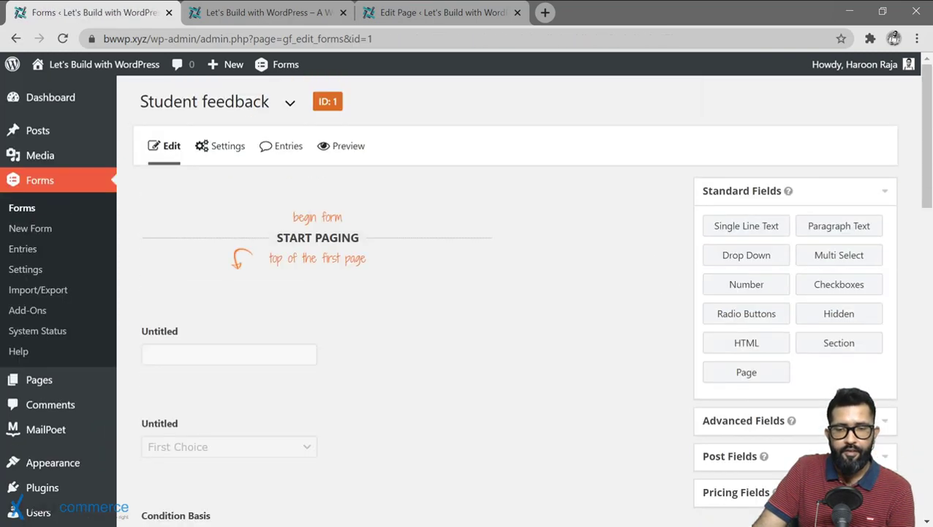
{"action": "left_click", "coordinate": [743, 420]}
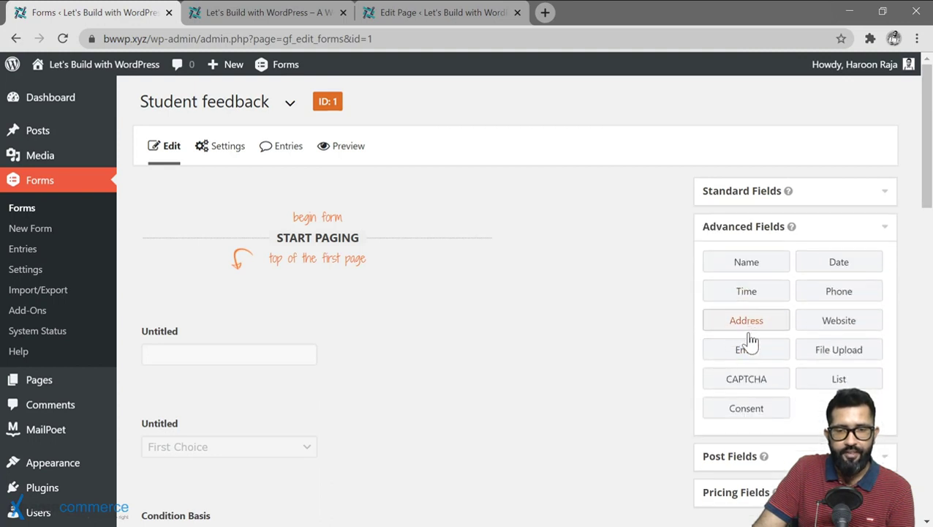
{"action": "left_click_drag", "start_coordinate": [722, 350], "coordinate": [212, 335]}
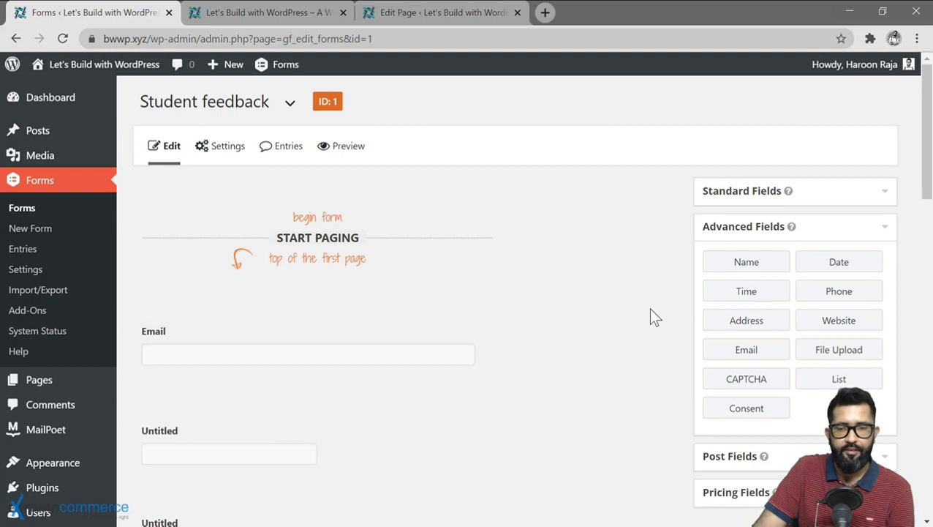
{"action": "scroll", "coordinate": [648, 308], "scroll_direction": "down", "scroll_amount": 3}
{"action": "left_click", "coordinate": [716, 453]}
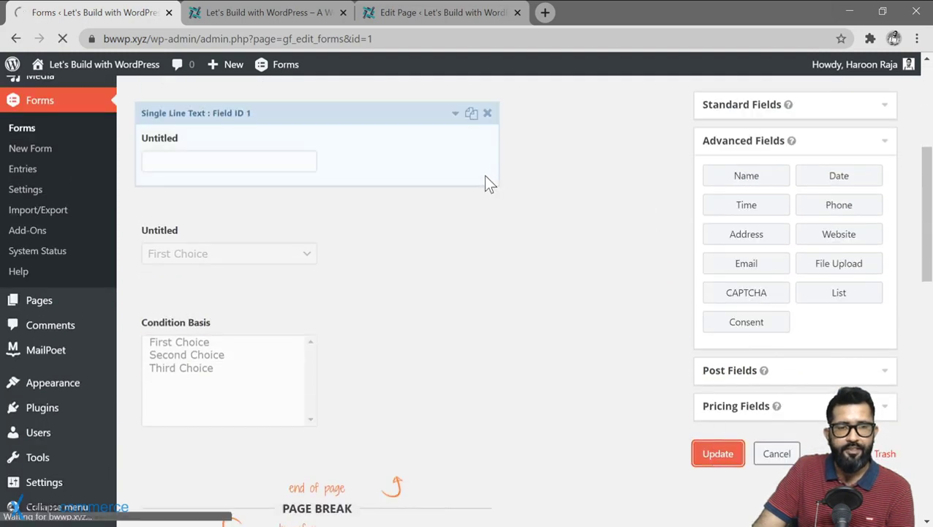
- Start a new notification, set its Send To to Select a Field with the Email field, and review the remaining notification options
{"action": "scroll", "coordinate": [472, 194], "scroll_direction": "up", "scroll_amount": 4}
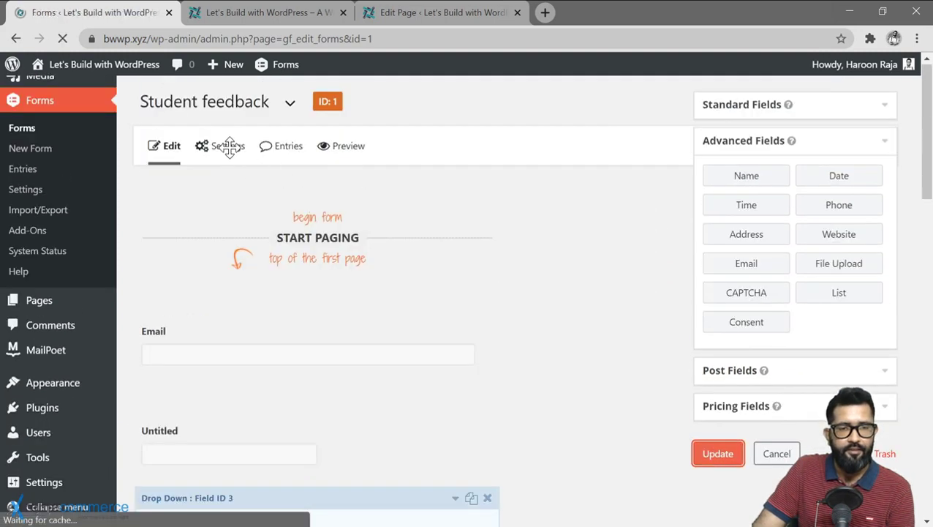
{"action": "mouse_move", "coordinate": [226, 150]}
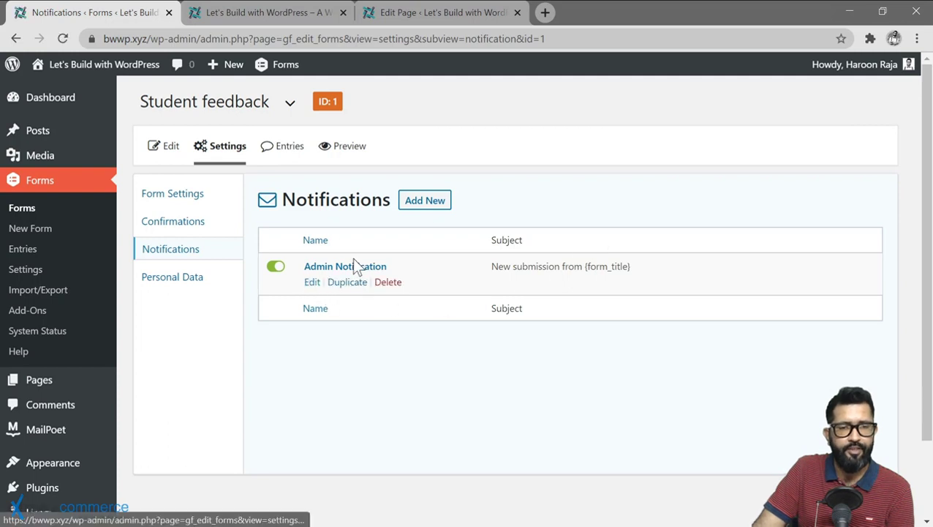
{"action": "left_click", "coordinate": [426, 213]}
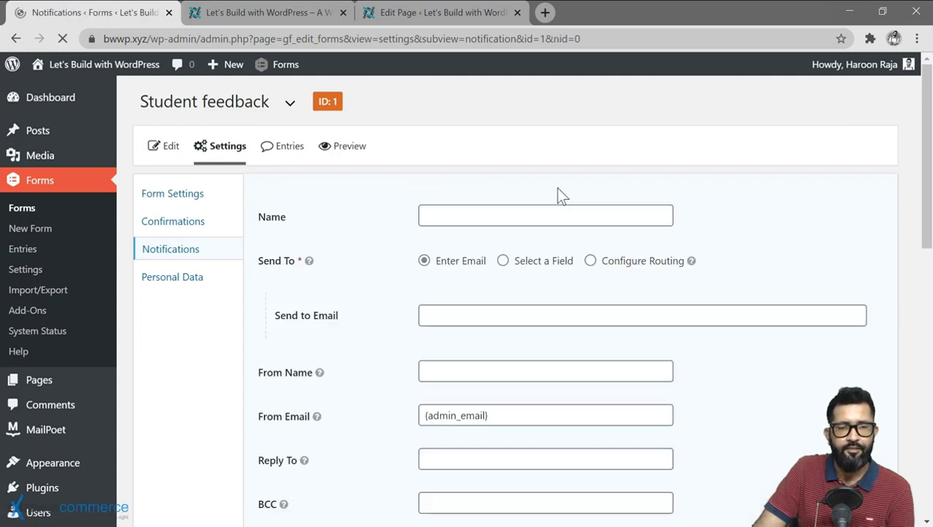
{"action": "left_click", "coordinate": [504, 265]}
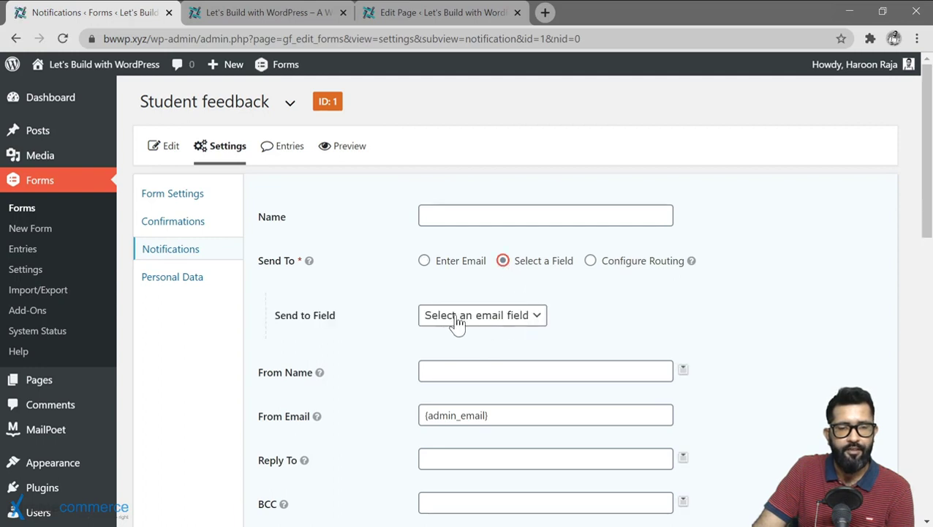
{"action": "left_click", "coordinate": [523, 318]}
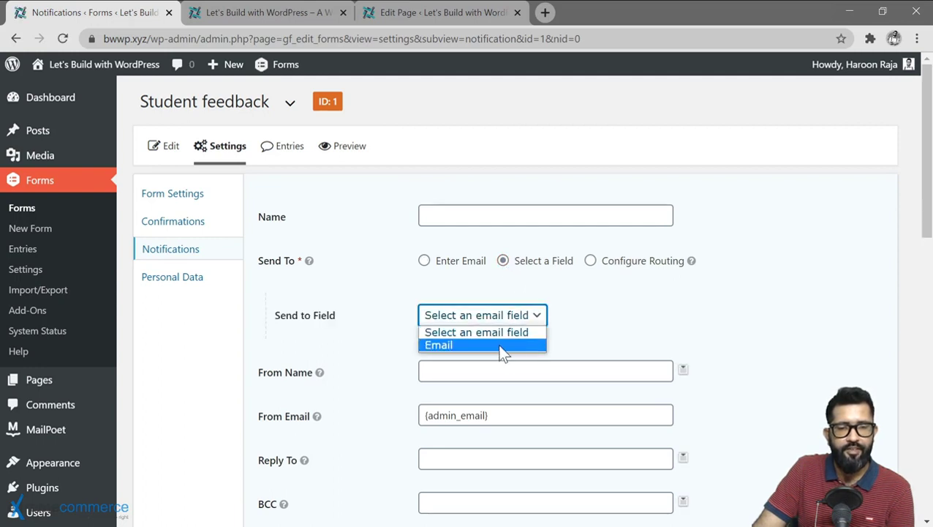
{"action": "left_click", "coordinate": [462, 346]}
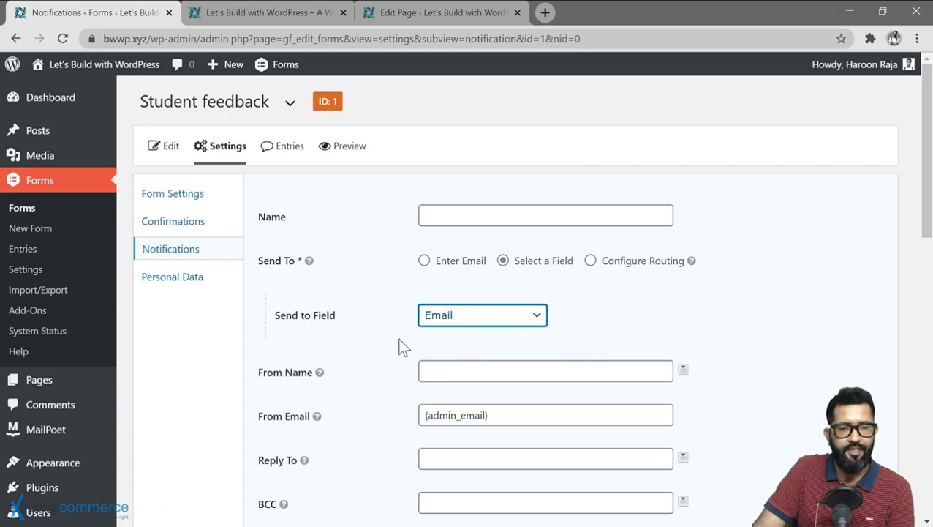
{"action": "scroll", "coordinate": [402, 345], "scroll_direction": "down", "scroll_amount": 5}
{"action": "scroll", "coordinate": [401, 322], "scroll_direction": "up", "scroll_amount": 3}
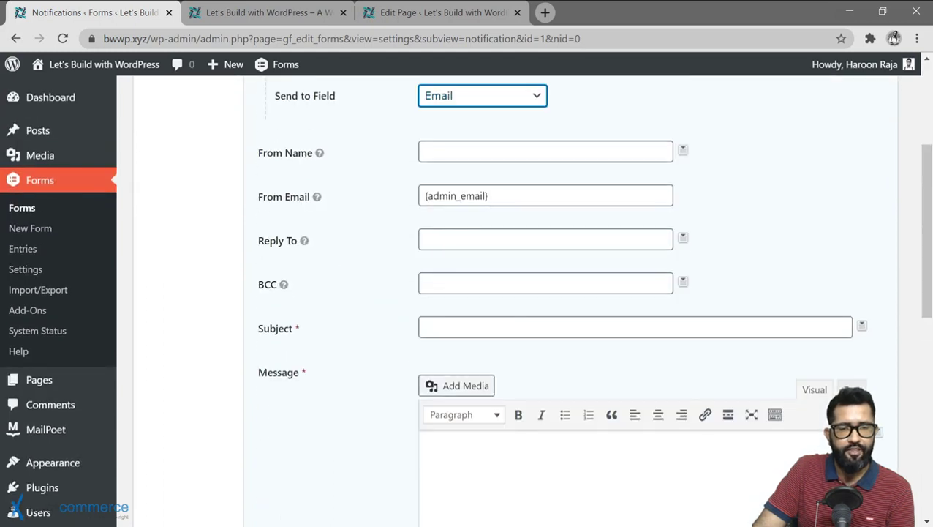
{"action": "scroll", "coordinate": [379, 370], "scroll_direction": "down", "scroll_amount": 7}
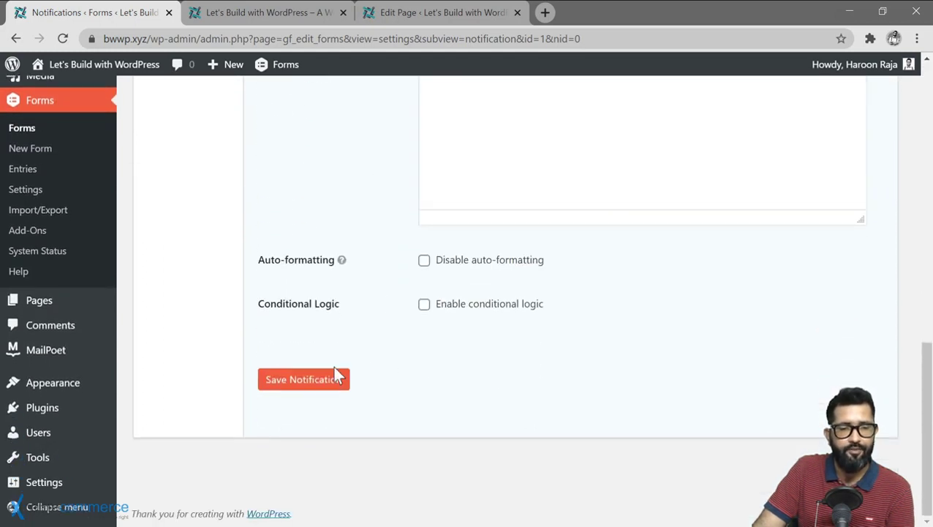
{"action": "scroll", "coordinate": [402, 307], "scroll_direction": "up", "scroll_amount": 12}
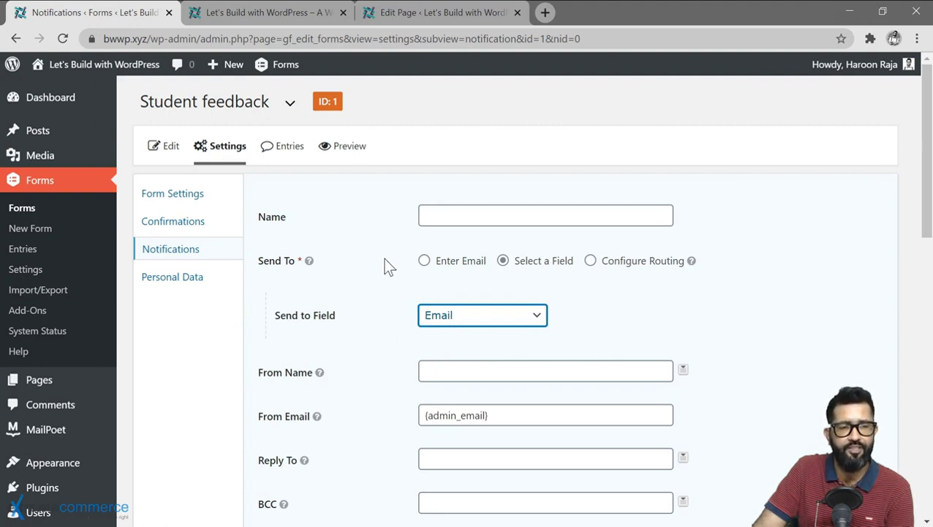
- Look through the form's general settings, entries list and preview
{"action": "left_click", "coordinate": [238, 196]}
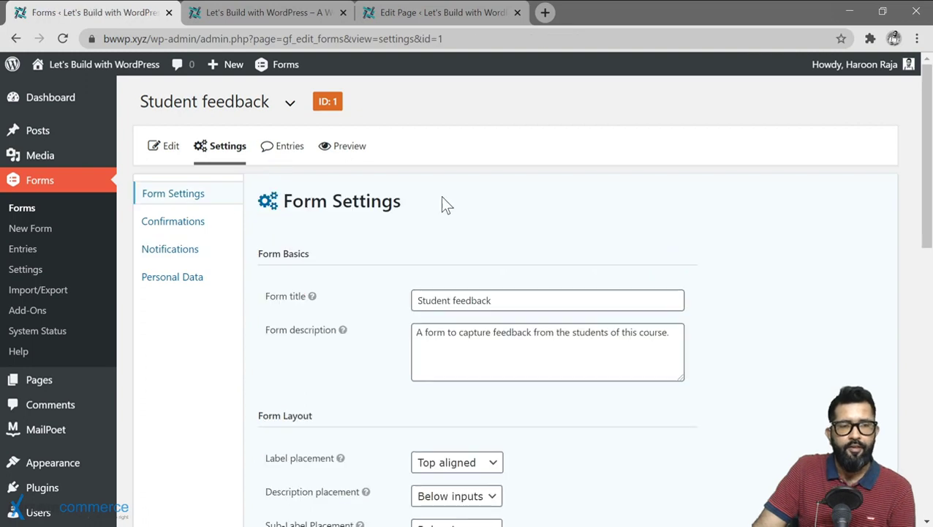
{"action": "left_click", "coordinate": [285, 150]}
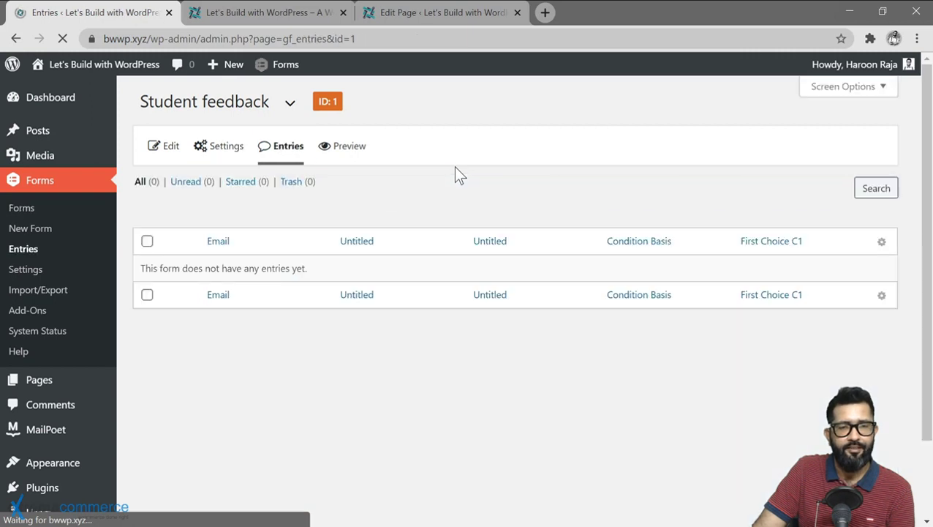
{"action": "left_click", "coordinate": [342, 150]}
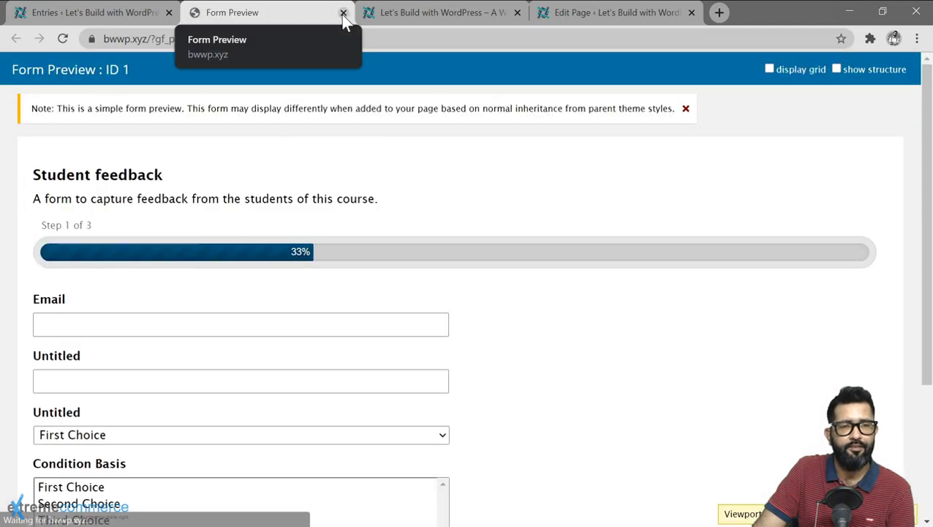
{"action": "left_click", "coordinate": [343, 12]}
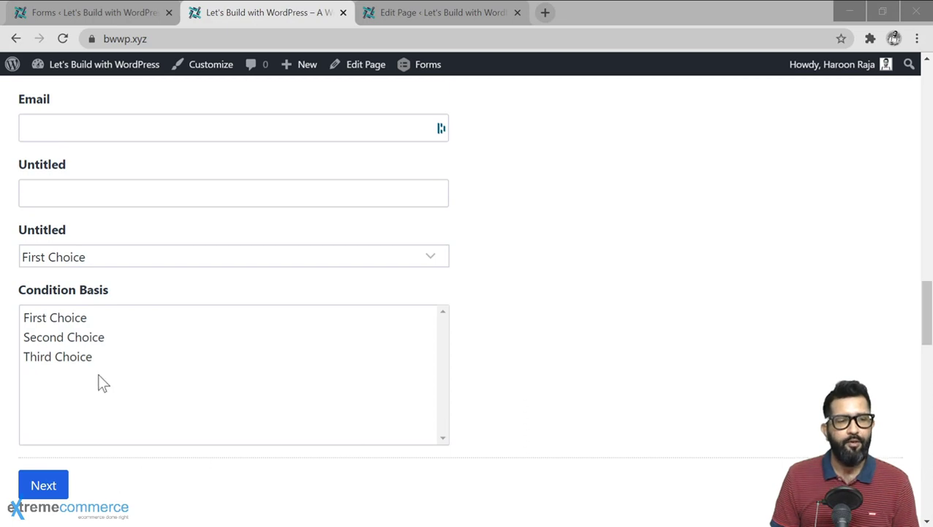
- In the form on the home page, choose First Choice for Condition Basis and advance to the second page
{"action": "left_click", "coordinate": [83, 319]}
{"action": "left_click", "coordinate": [50, 484]}
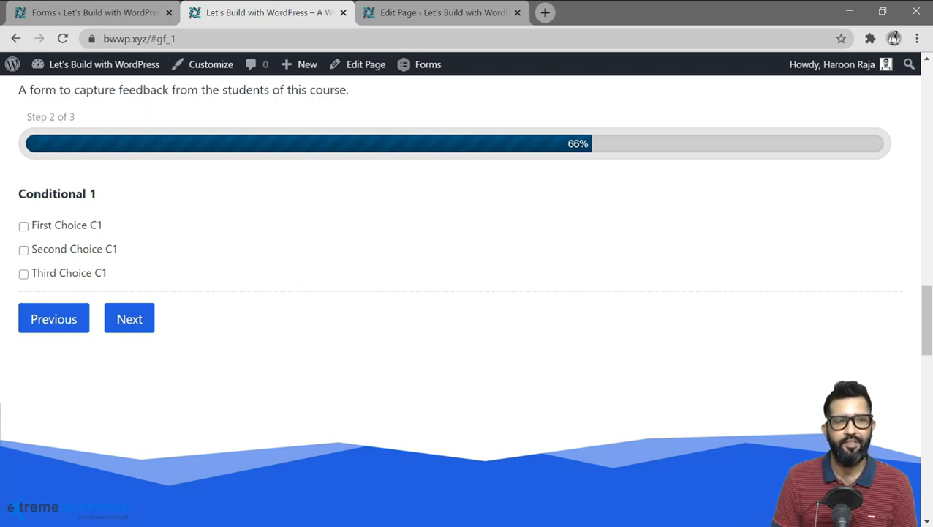
- Enable AJAX in the home page's Student feedback form block and update the page
{"action": "left_click", "coordinate": [422, 12]}
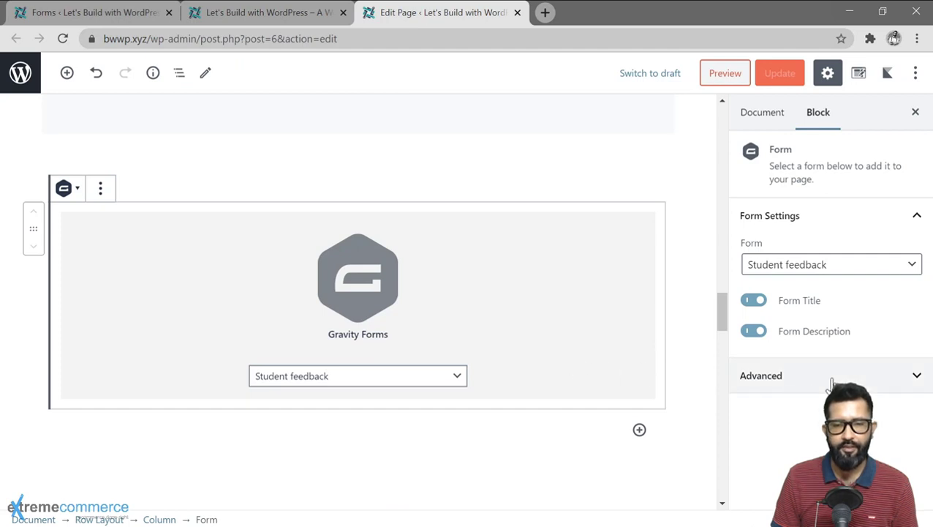
{"action": "left_click", "coordinate": [884, 388]}
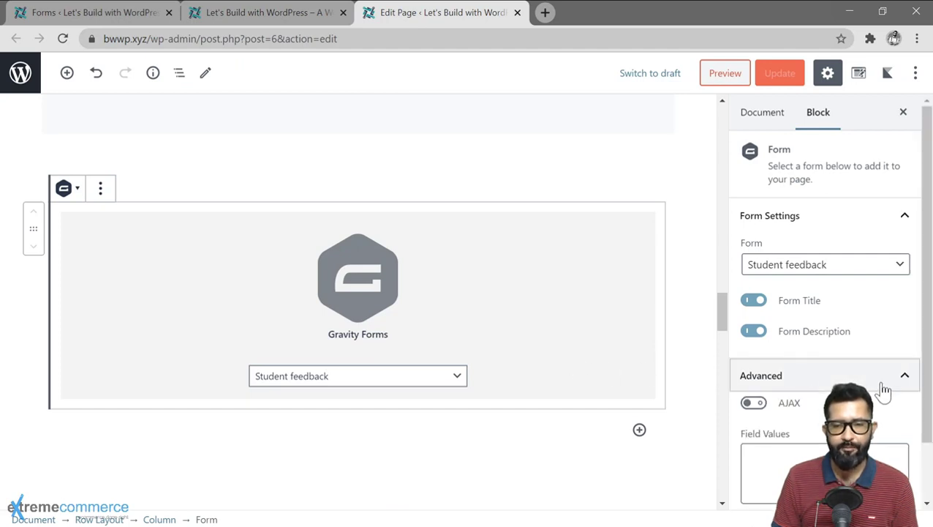
{"action": "left_click", "coordinate": [753, 404]}
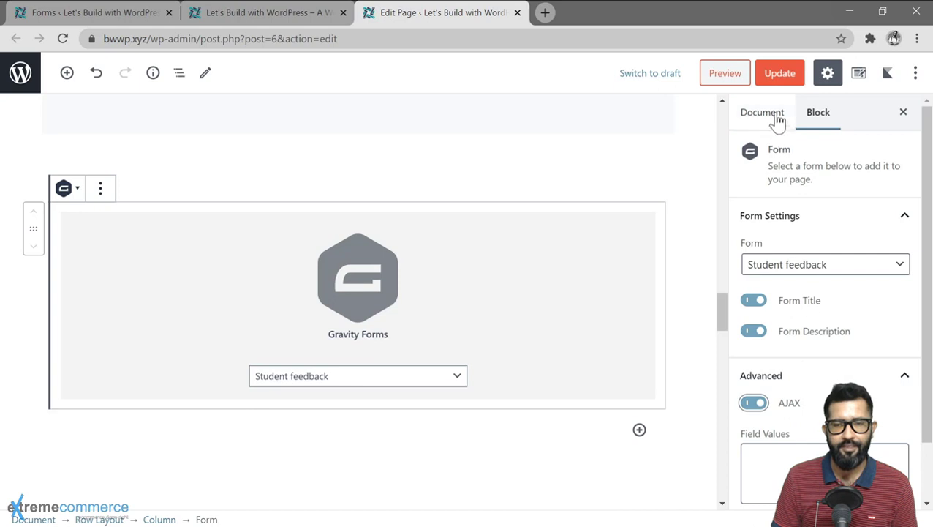
{"action": "left_click", "coordinate": [778, 80]}
- Reload the home page and submit the form with First Choice for Condition Basis and Second Choice C1 for Conditional 1
{"action": "key", "text": "ctrl+shift+Tab"}
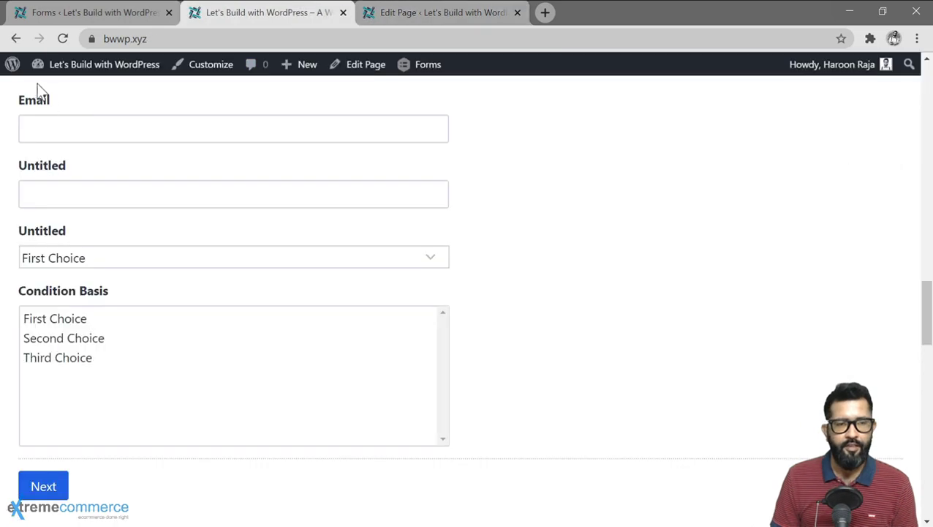
{"action": "left_click", "coordinate": [62, 39]}
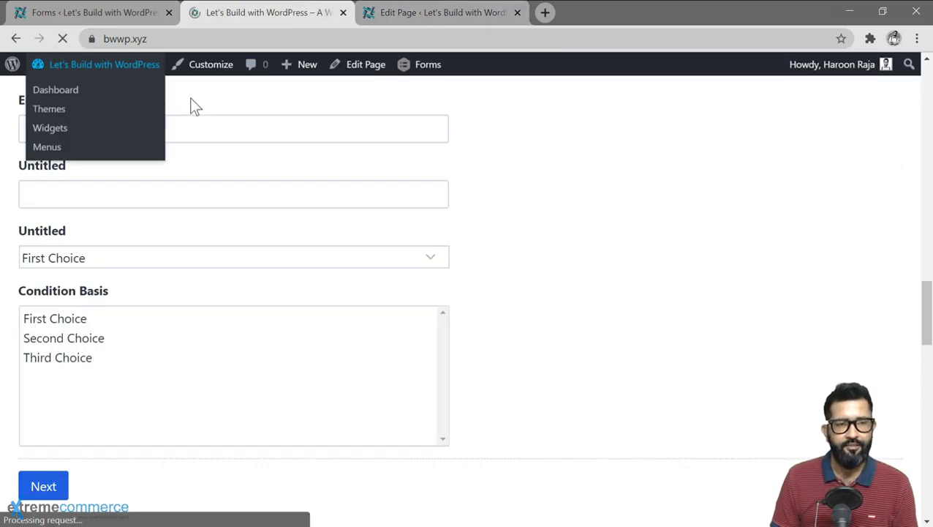
{"action": "left_click", "coordinate": [71, 322]}
{"action": "left_click", "coordinate": [64, 486]}
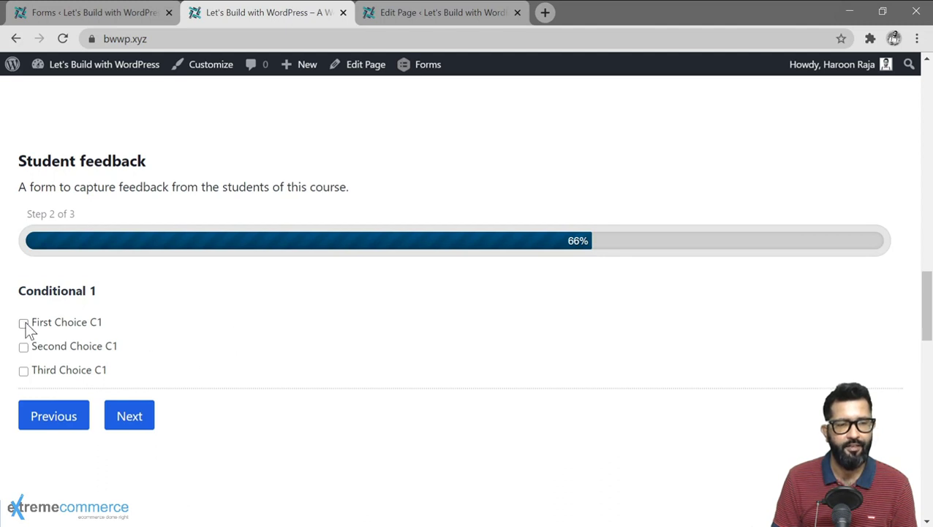
{"action": "left_click", "coordinate": [23, 347]}
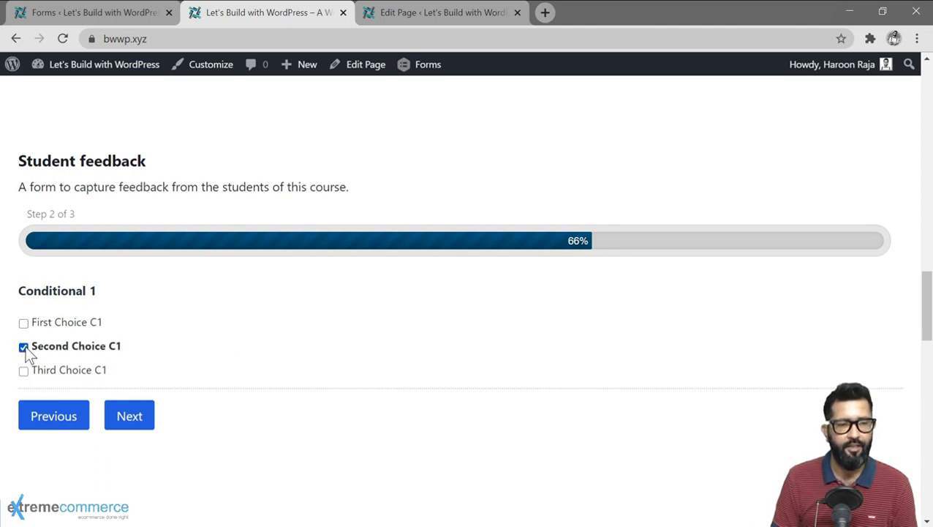
{"action": "left_click", "coordinate": [139, 414]}
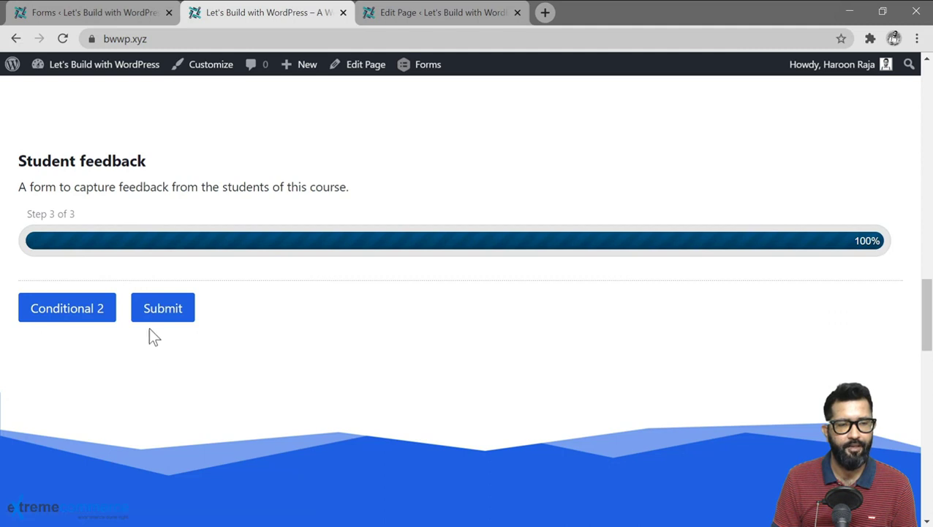
{"action": "left_click", "coordinate": [162, 320]}
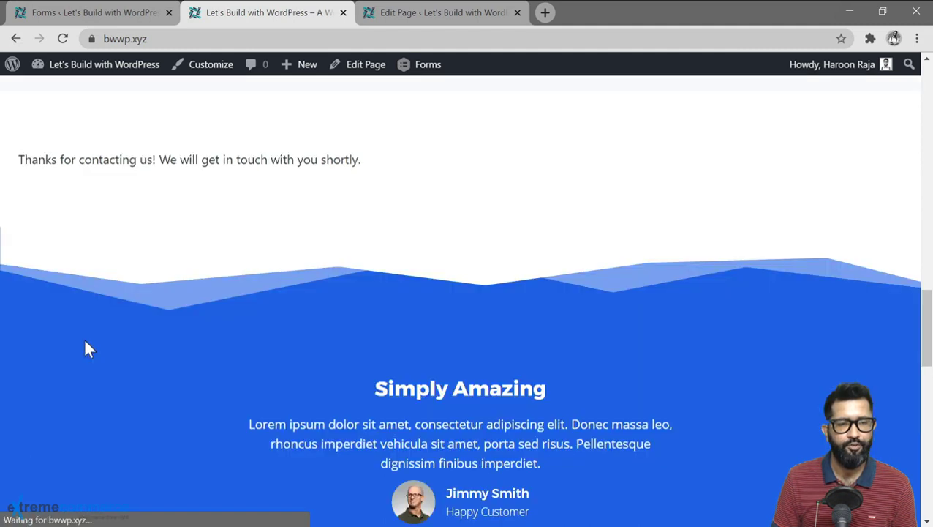